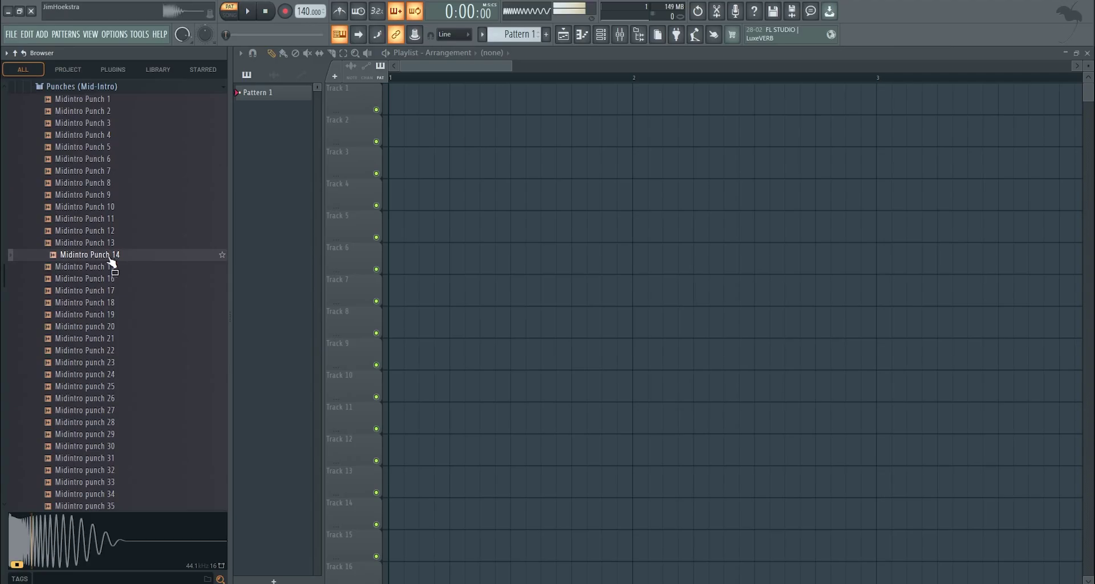
Place the Midintro Punch 14 sample at the start of Track 2 and set the project tempo to 200.
{"action": "left_click_drag", "start_coordinate": [110, 262], "coordinate": [193, 103]}
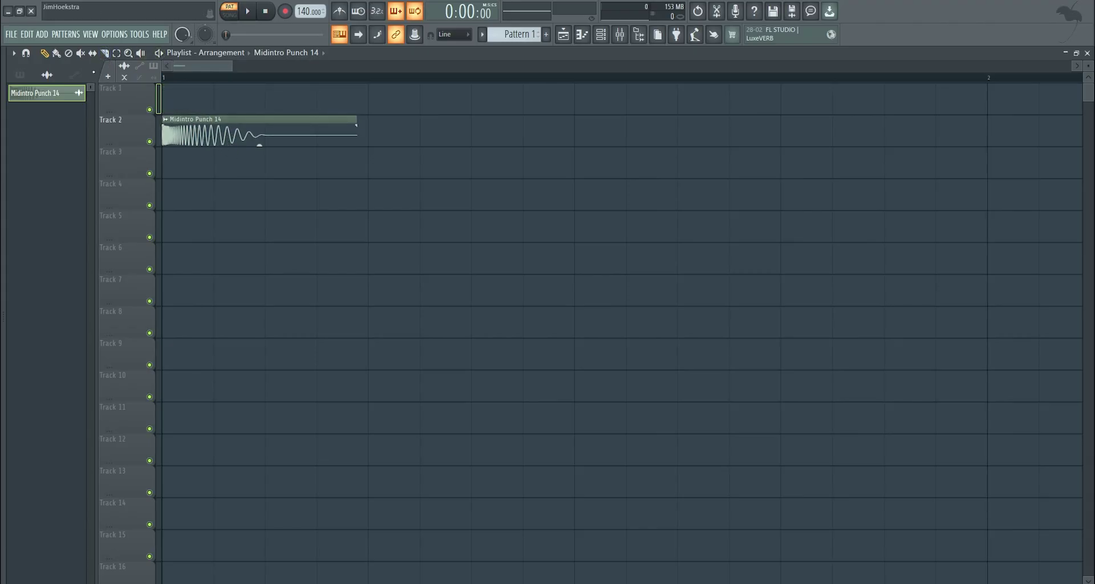
{"action": "scroll", "coordinate": [188, 166], "scroll_direction": "up", "scroll_amount": 2, "text": "ctrl"}
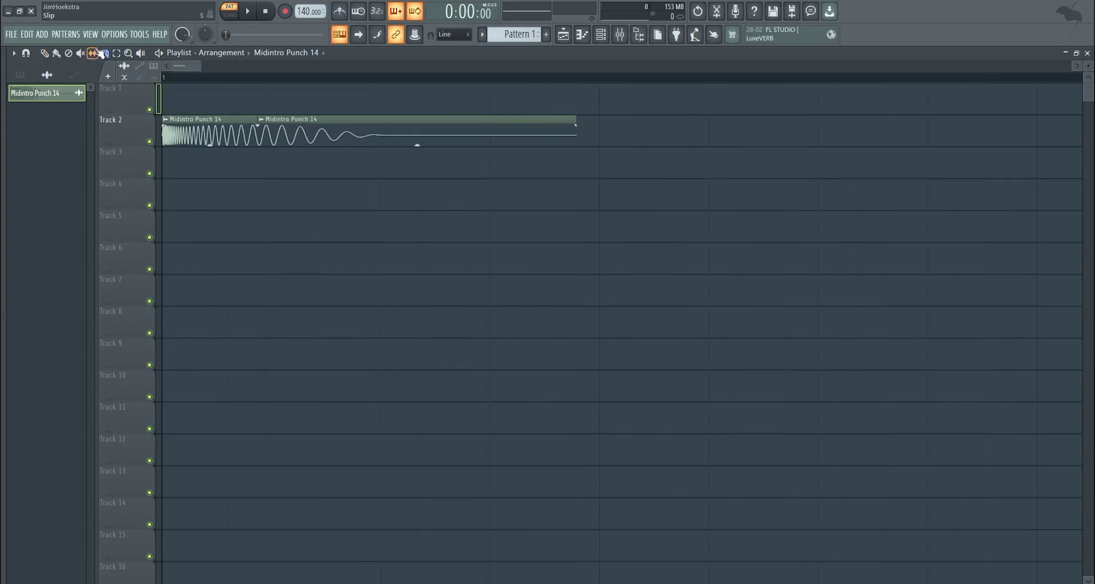
{"action": "left_click_drag", "start_coordinate": [309, 11], "coordinate": [309, 1]}
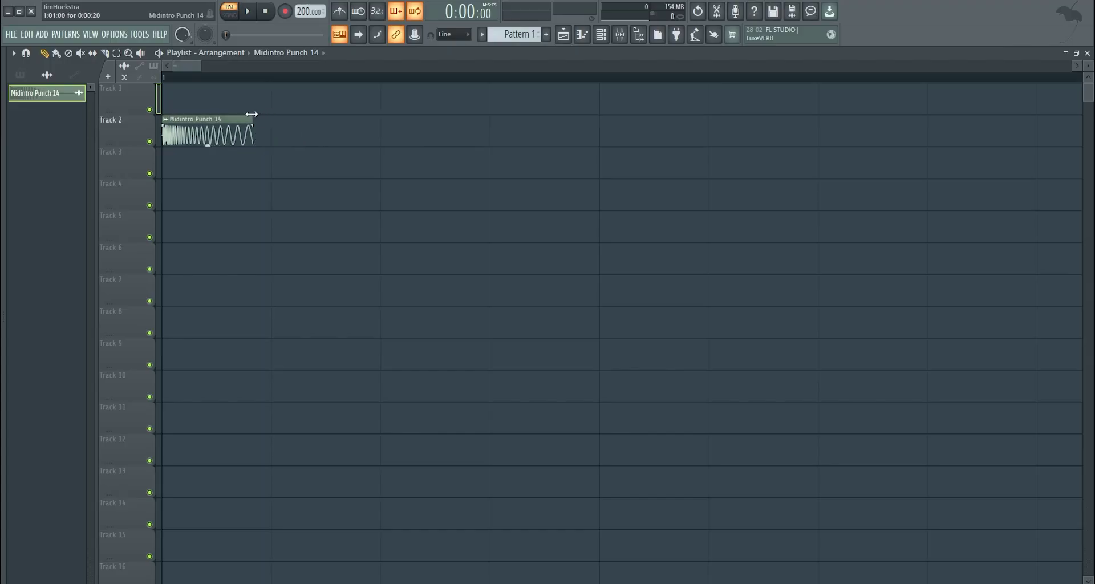
{"action": "left_click_drag", "start_coordinate": [218, 132], "coordinate": [245, 165], "text": "shift"}
{"action": "left_click", "coordinate": [281, 159]}
{"action": "left_click", "coordinate": [373, 160]}
{"action": "right_click", "coordinate": [374, 160]}
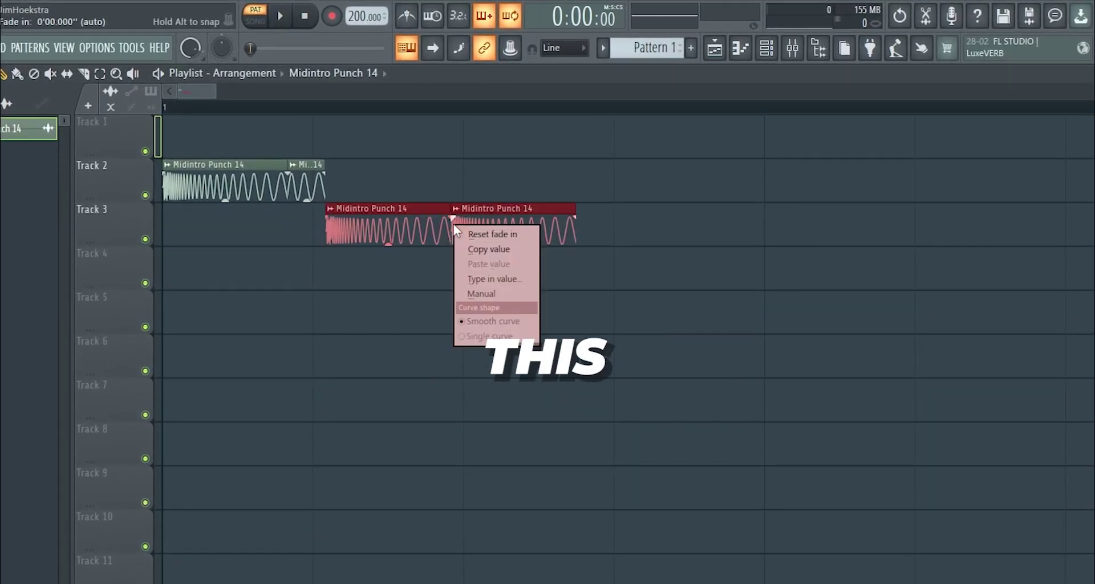
{"action": "right_click", "coordinate": [342, 163]}
{"action": "right_click", "coordinate": [400, 163]}
{"action": "key", "text": "ctrl+z"}
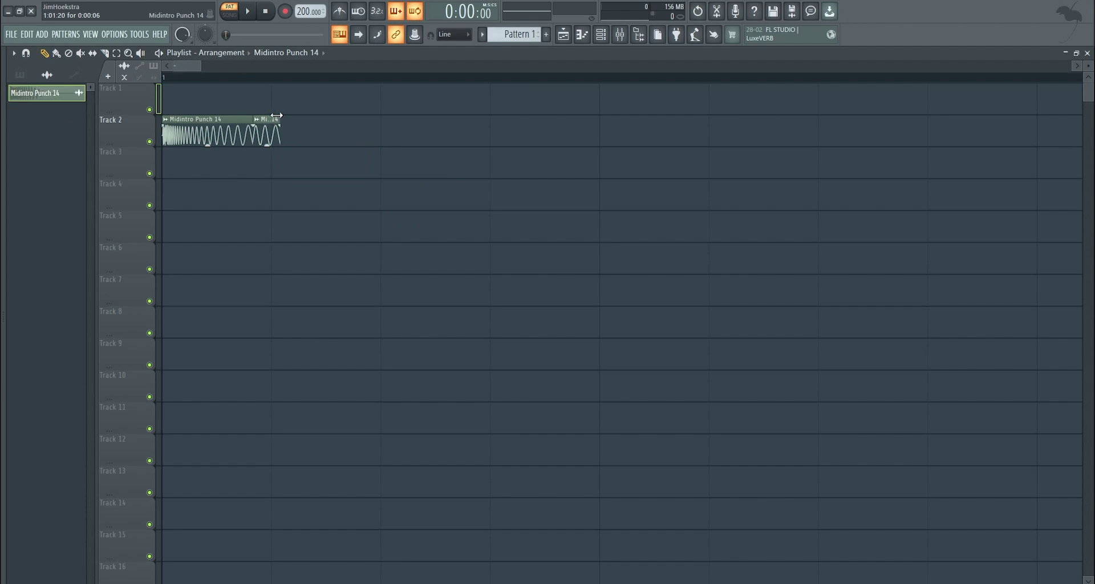
Repeat the punch's short tail slice in a row along Track 3 and play the arrangement in song mode.
{"action": "left_click_drag", "start_coordinate": [288, 164], "coordinate": [572, 153], "text": "shift"}
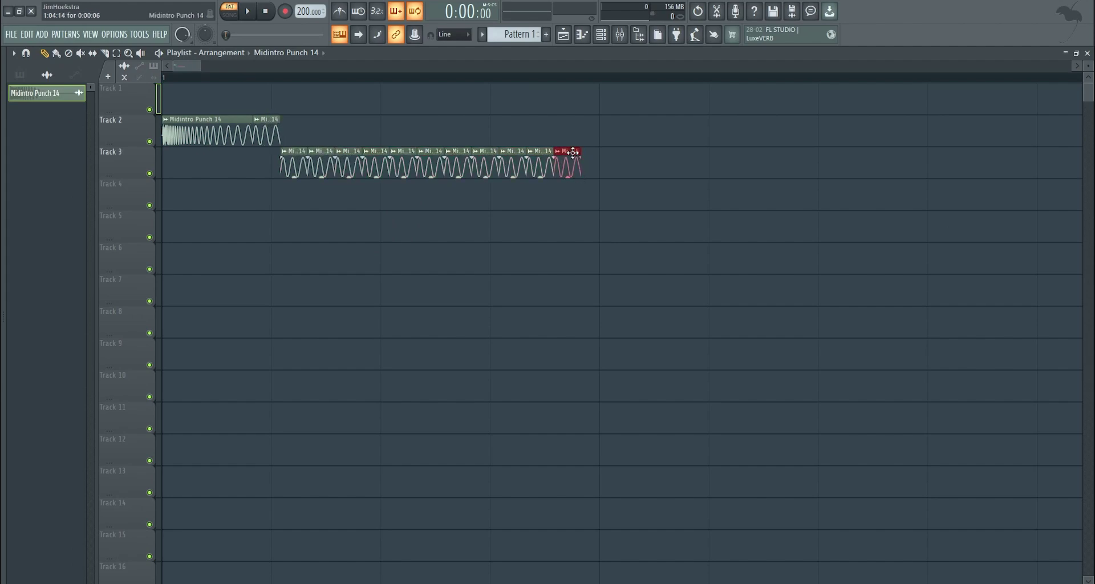
{"action": "left_click", "coordinate": [228, 12]}
{"action": "key", "text": "space"}
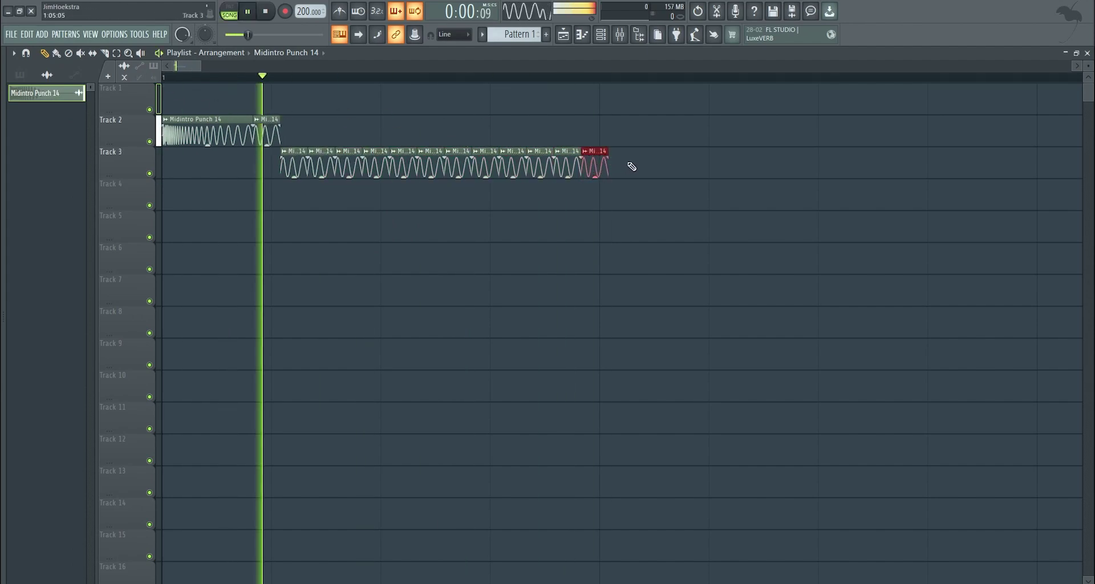
{"action": "key", "text": "space"}
Clear Track 3 and try a row of slightly longer tail slices there, playing it back.
{"action": "right_click", "coordinate": [595, 166]}
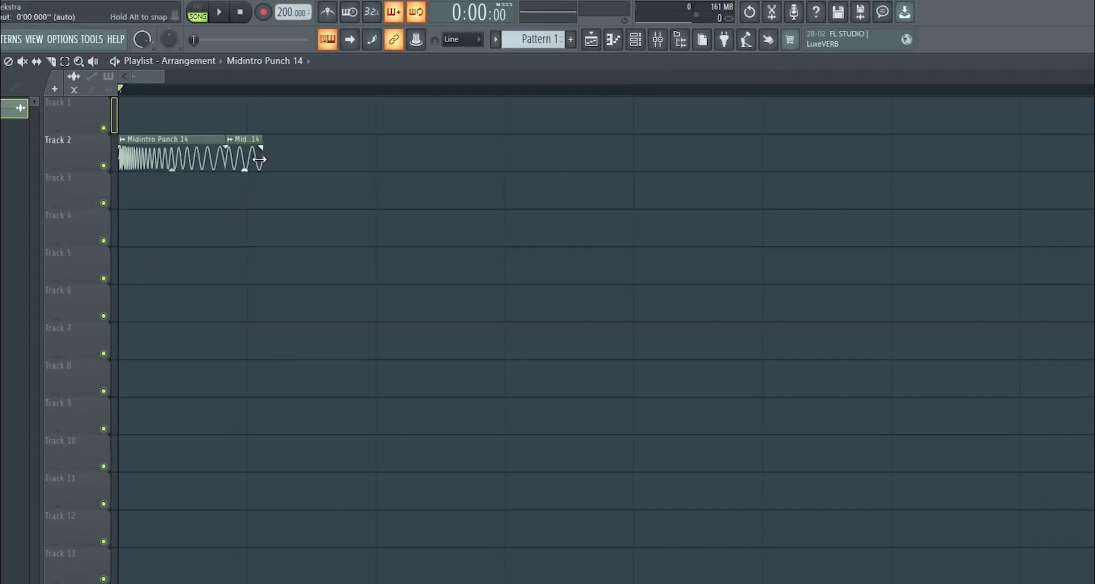
{"action": "left_click_drag", "start_coordinate": [268, 189], "coordinate": [627, 200]}
{"action": "key", "text": "space"}
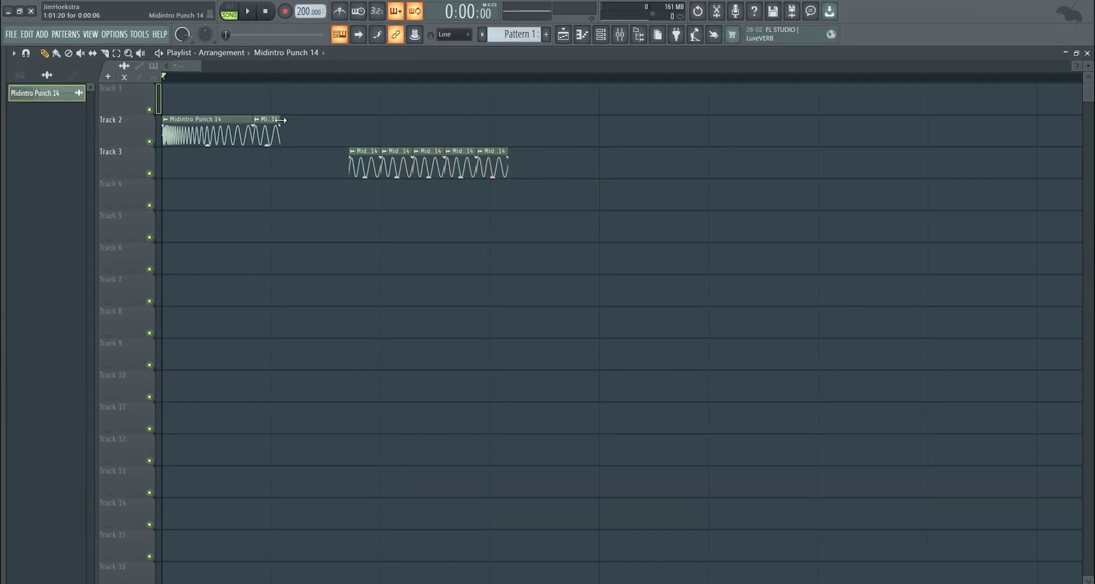
Replace the longer slices on Track 3 with a continuous row of the short tail slice and play it.
{"action": "right_click", "coordinate": [364, 163]}
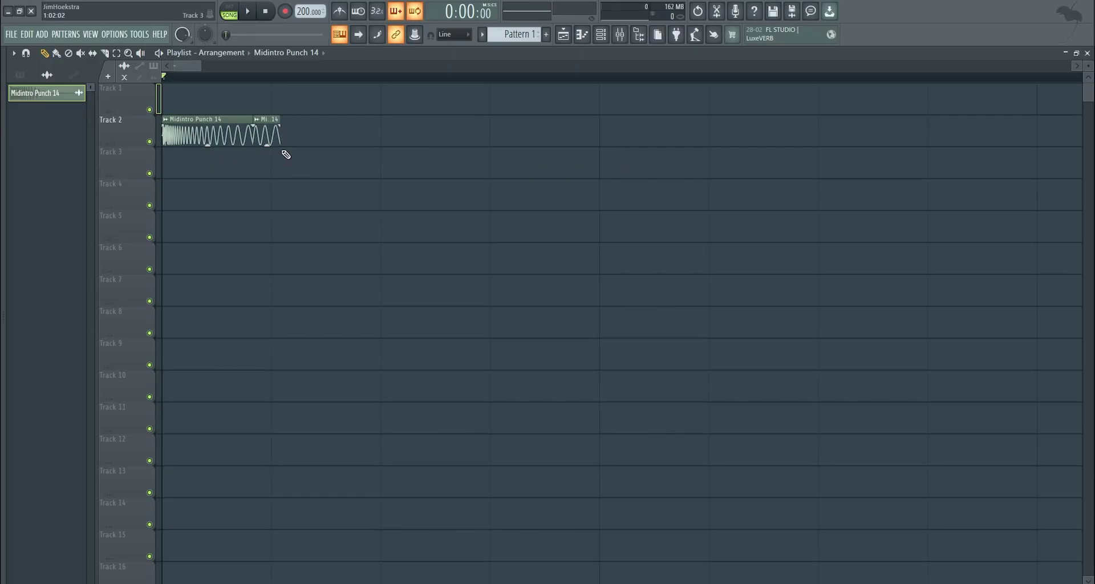
{"action": "left_click_drag", "start_coordinate": [285, 154], "coordinate": [594, 171]}
{"action": "key", "text": "space"}
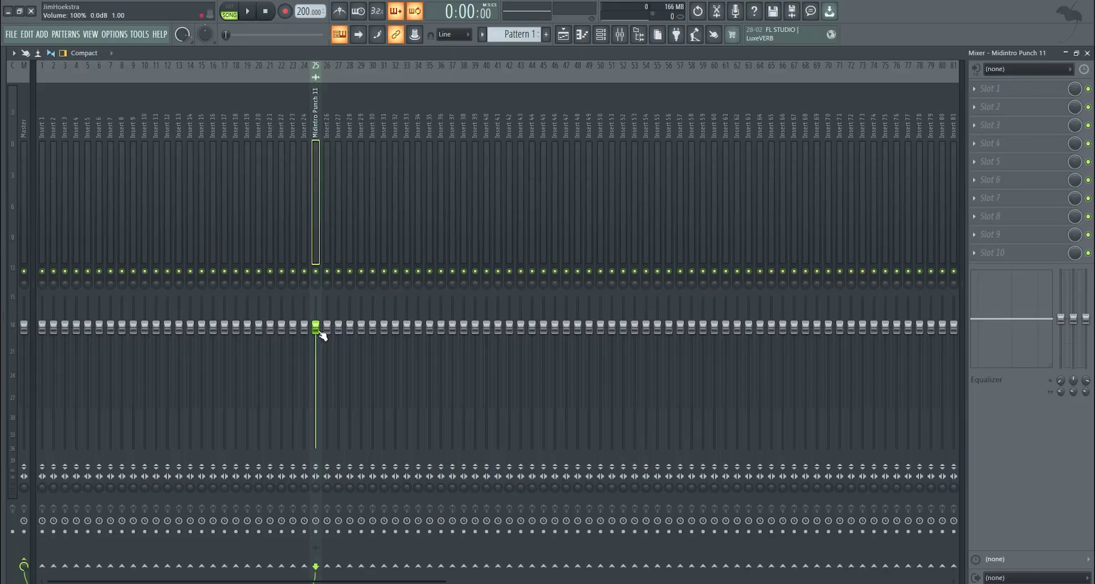
Load Fruity Parametric EQ 2 into slot 1 of the Midintro Punch 11 mixer track and strongly boost the upper mids.
{"action": "left_click", "coordinate": [1015, 94]}
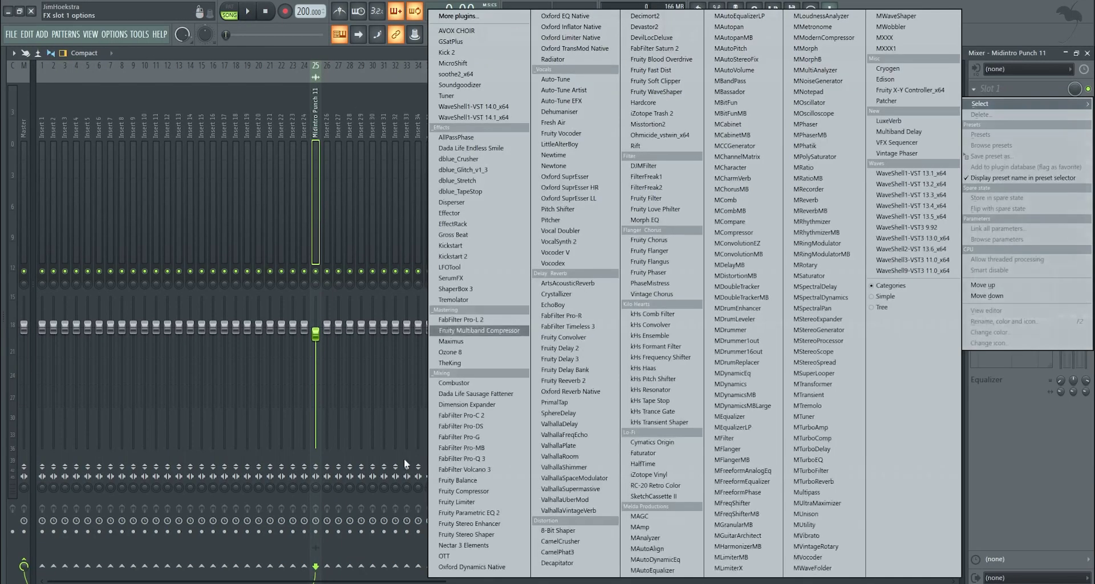
{"action": "left_click", "coordinate": [479, 516]}
{"action": "left_click_drag", "start_coordinate": [220, 261], "coordinate": [257, 202]}
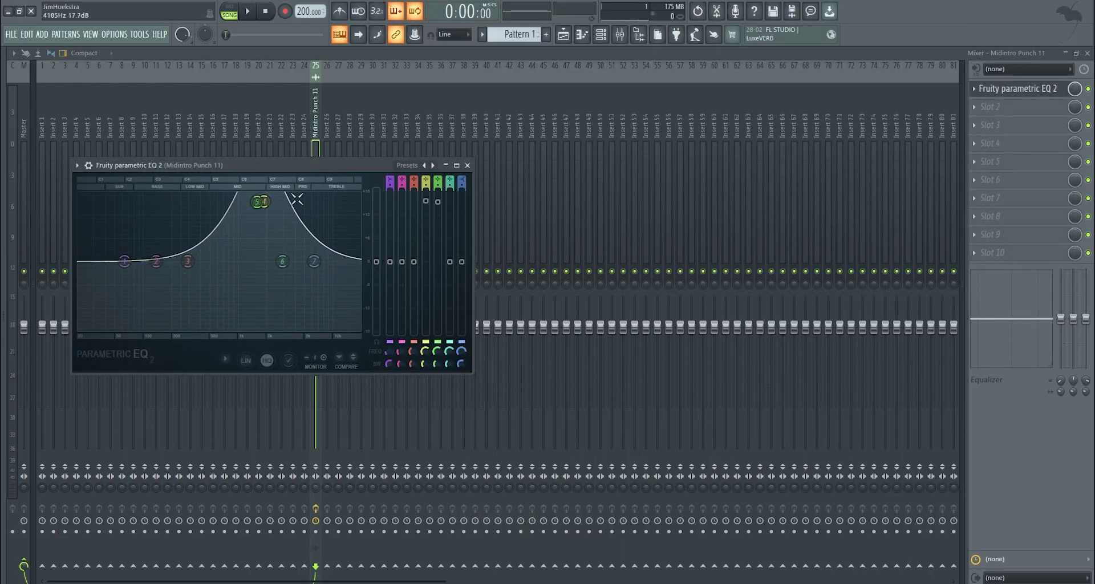
Load Fruity Fast Dist into slot 2 of the punch's mixer track and play the distorted sound.
{"action": "left_click", "coordinate": [1005, 107]}
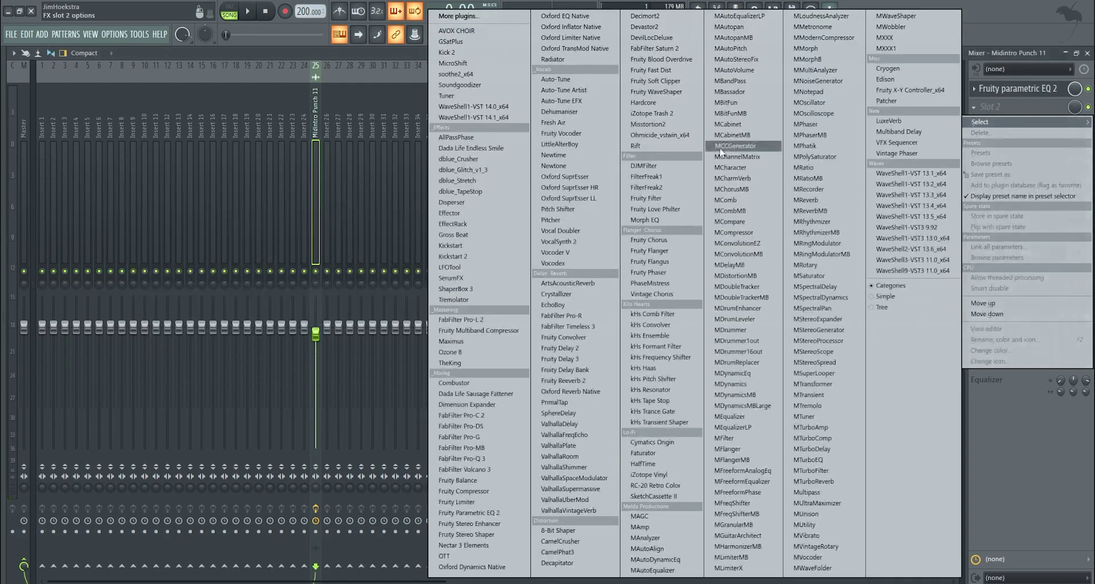
{"action": "left_click", "coordinate": [670, 71]}
{"action": "left_click_drag", "start_coordinate": [225, 181], "coordinate": [413, 183]}
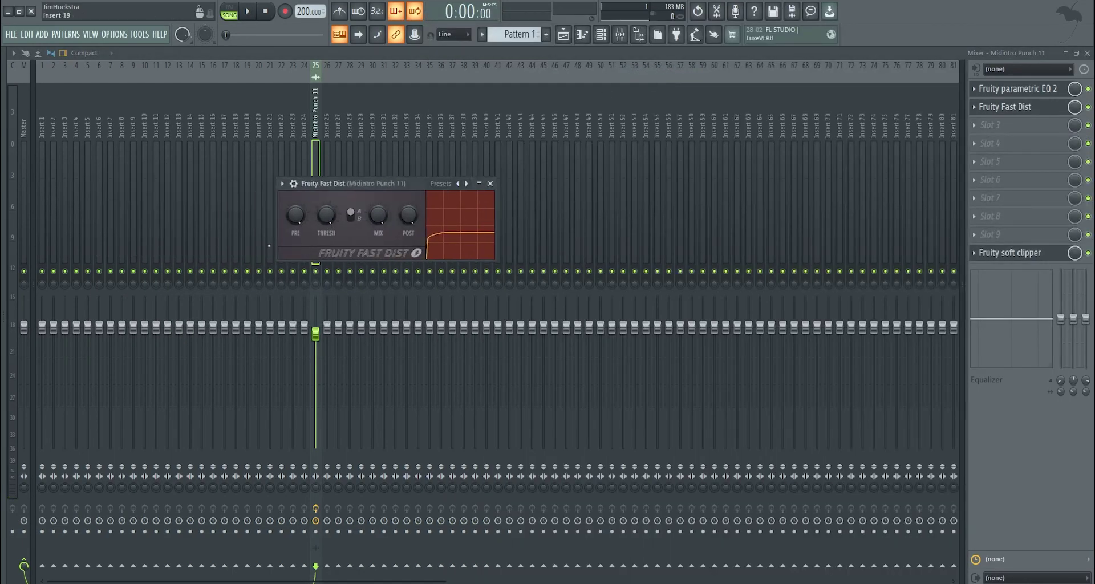
{"action": "key", "text": "space"}
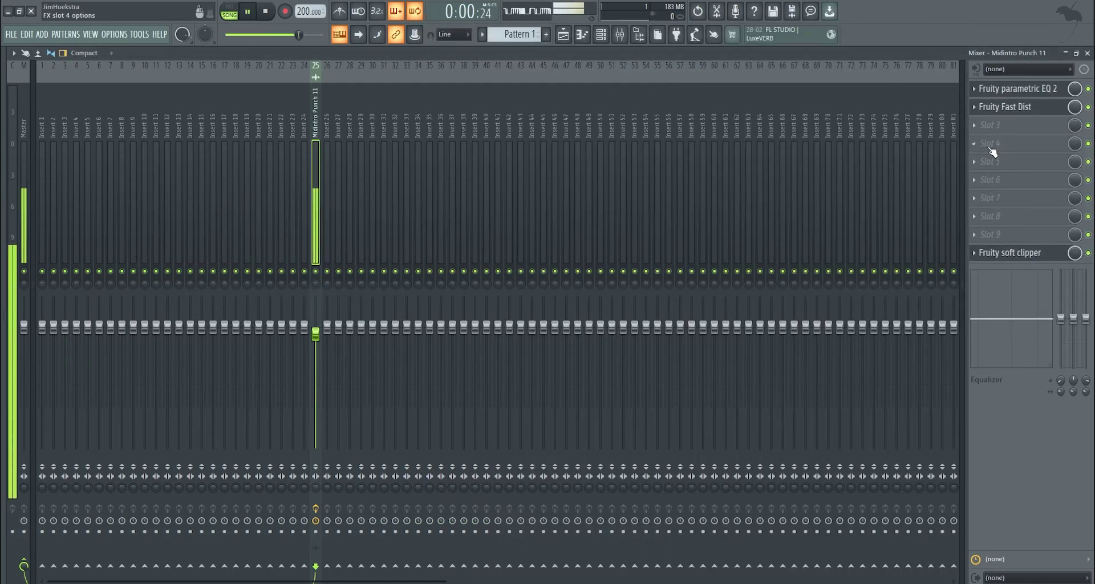
{"action": "key", "text": "space"}
Load FabFilter Pro-Q 3 into slot 4 and Fruity WaveShaper into slot 5, with the shaper curve rising straight to maximum.
{"action": "left_click", "coordinate": [991, 146]}
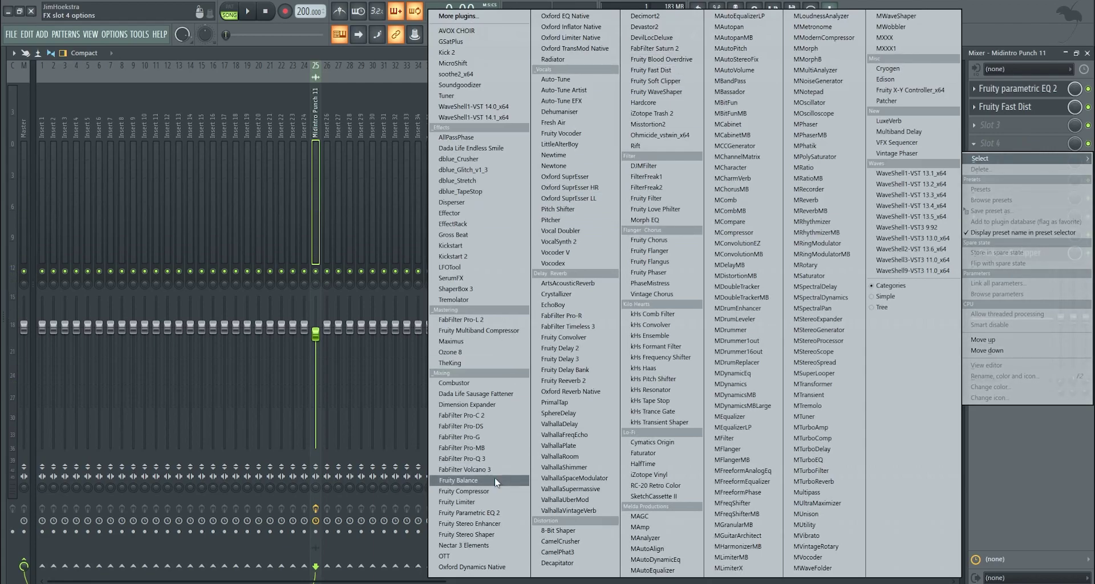
{"action": "left_click", "coordinate": [474, 458]}
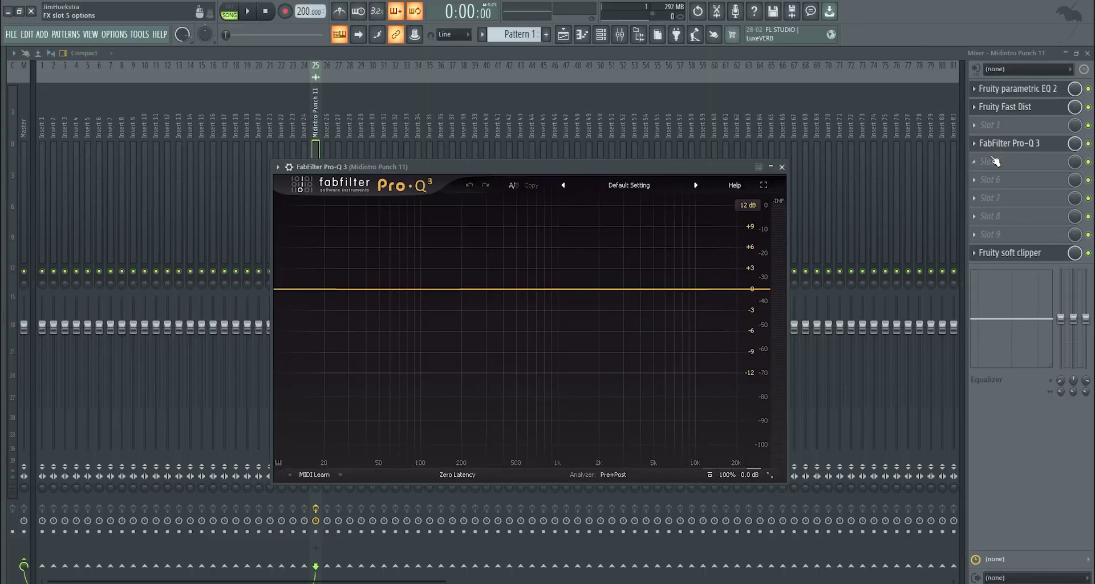
{"action": "left_click", "coordinate": [993, 161]}
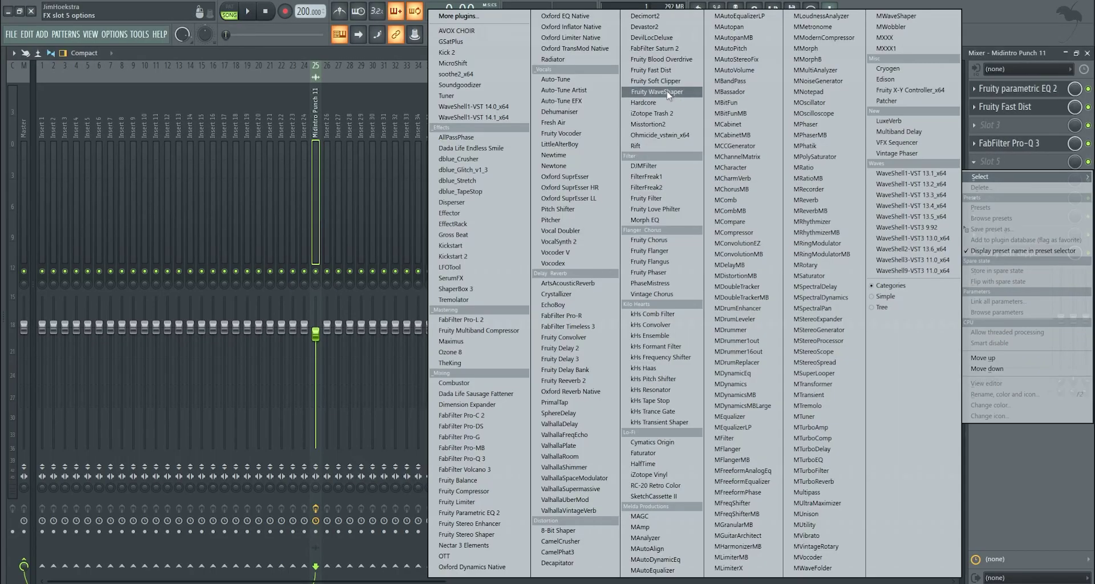
{"action": "left_click", "coordinate": [669, 92]}
{"action": "right_click", "coordinate": [73, 171]}
{"action": "left_click_drag", "start_coordinate": [73, 171], "coordinate": [19, 119]}
{"action": "left_click_drag", "start_coordinate": [86, 106], "coordinate": [394, 137]}
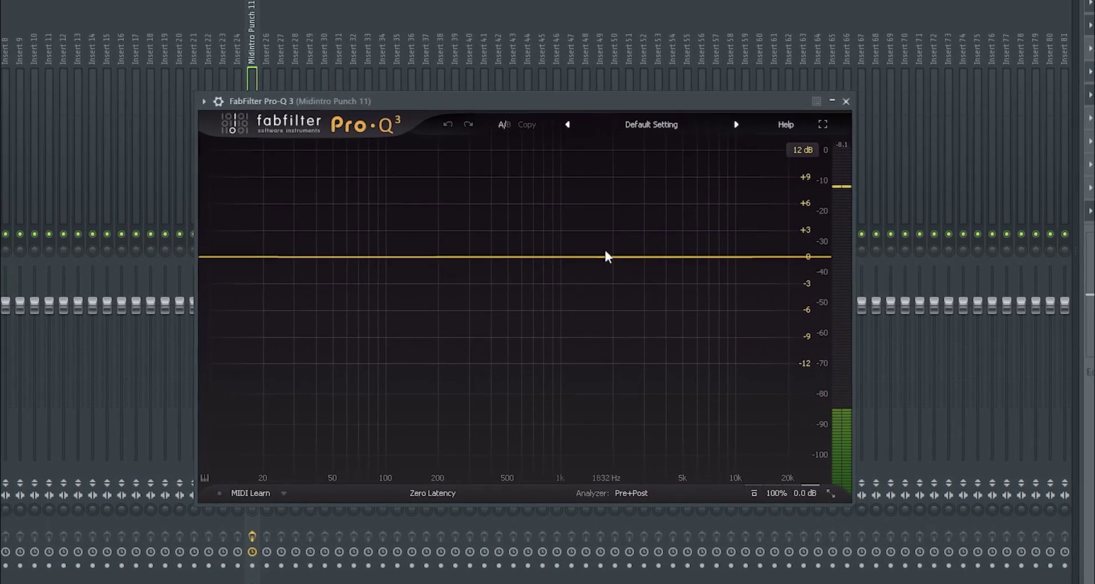
In Pro-Q 3, boost a bell band near 1.8 kHz by about 25 dB and add a second band at 1664.9 Hz.
{"action": "left_click_drag", "start_coordinate": [606, 256], "coordinate": [622, 23]}
{"action": "left_click_drag", "start_coordinate": [619, 162], "coordinate": [606, 166]}
{"action": "left_click", "coordinate": [601, 168]}
{"action": "left_click", "coordinate": [599, 254]}
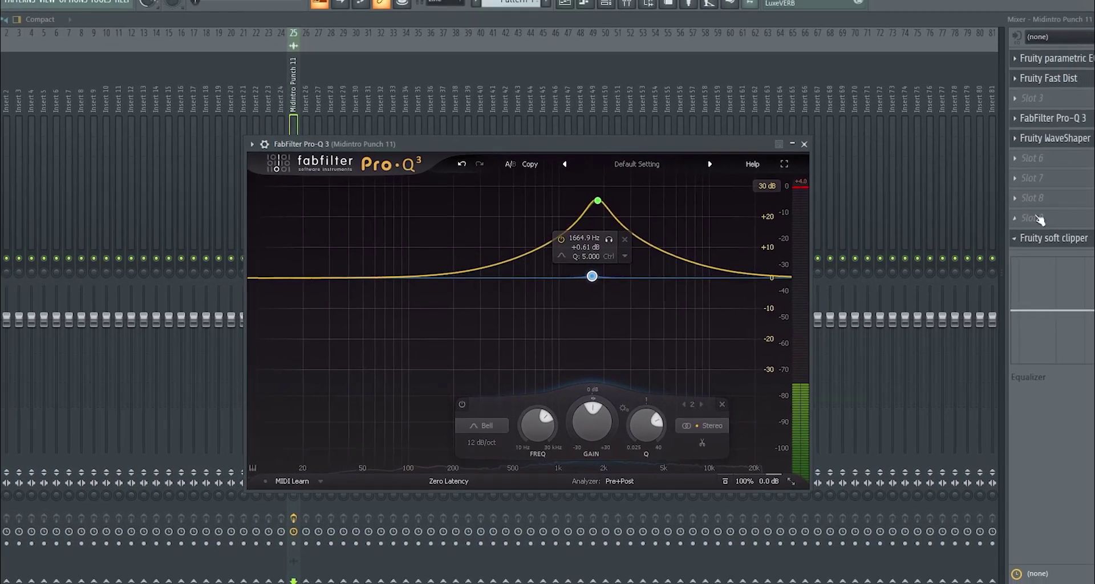
Load Fruity Parametric EQ 2 into slot 7 and raise band 2 to its maximum at about 50 Hz.
{"action": "left_click", "coordinate": [995, 198]}
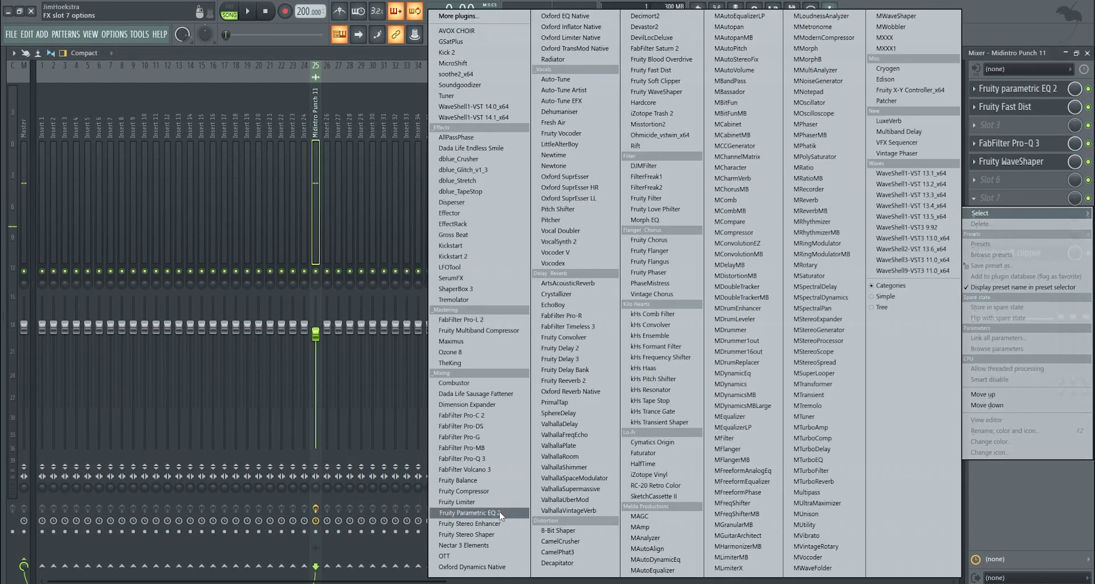
{"action": "left_click", "coordinate": [498, 512]}
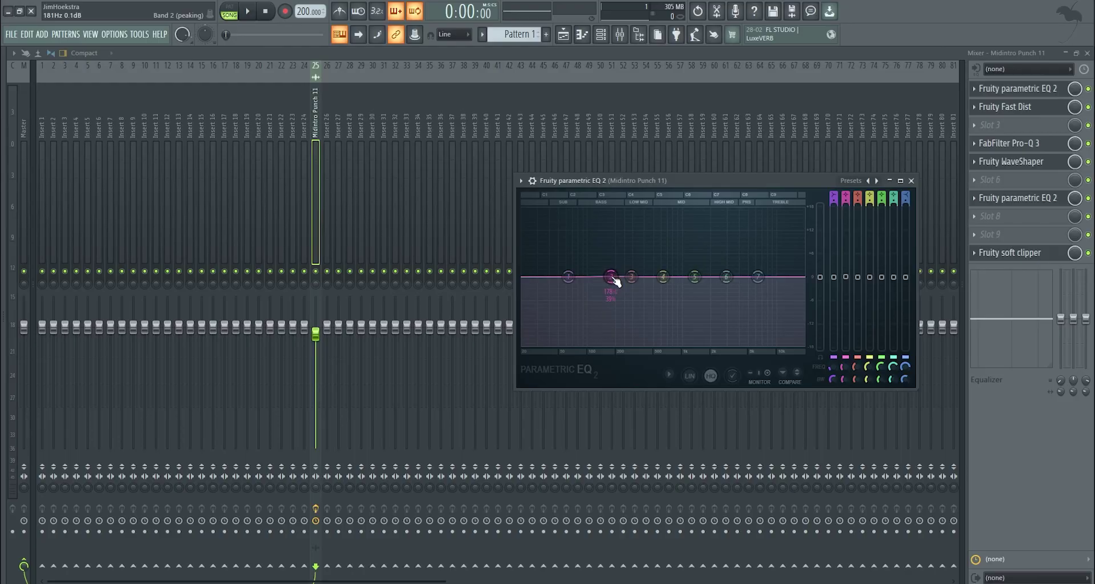
{"action": "key", "text": "space"}
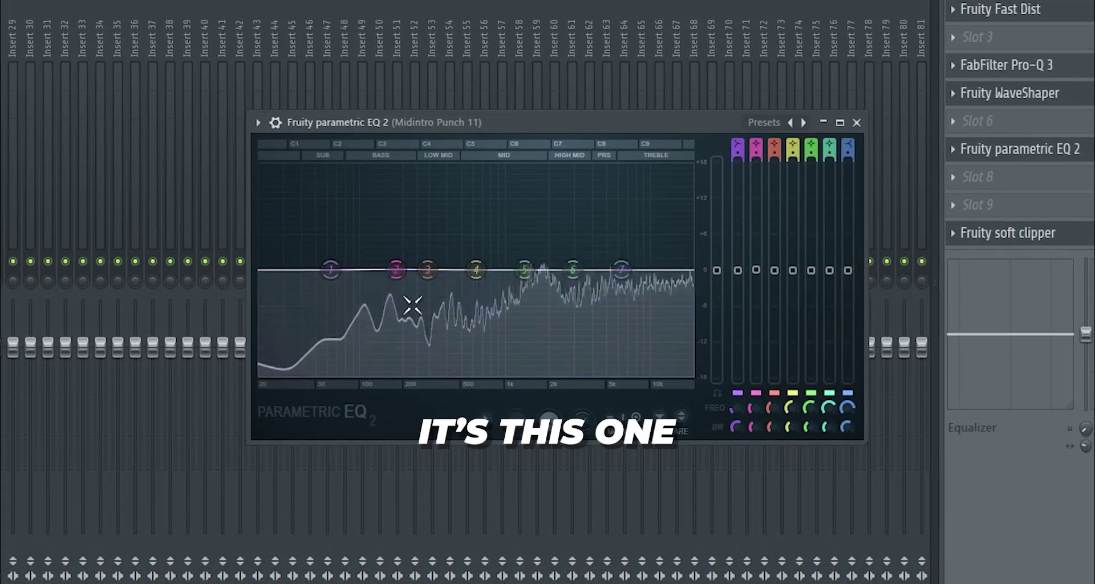
{"action": "left_click_drag", "start_coordinate": [396, 270], "coordinate": [315, 169]}
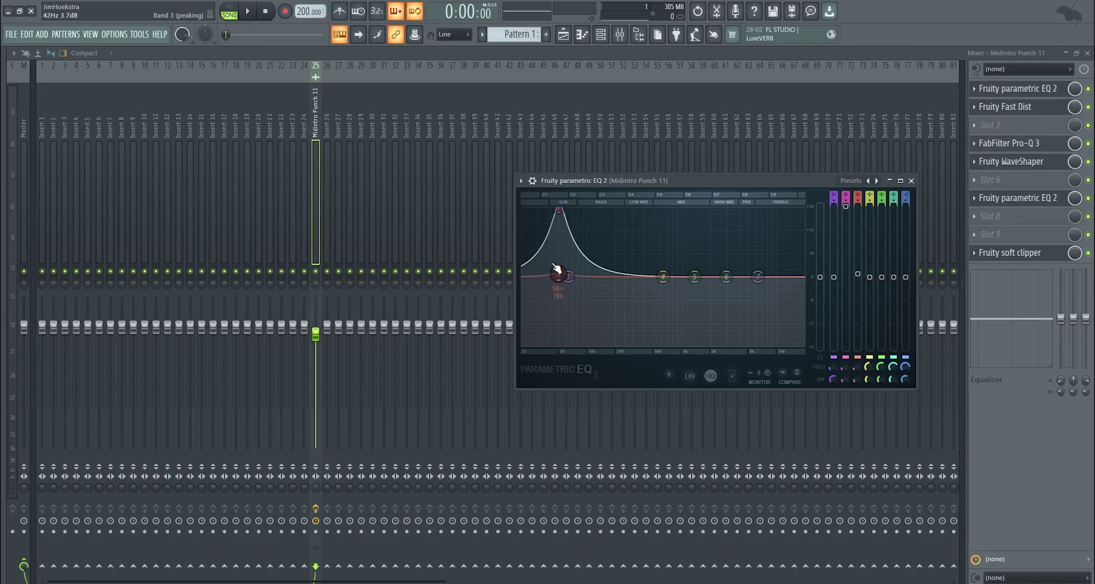
Review the settings of the slot 1 EQ, Pro-Q 3, WaveShaper and slot 7 EQ in turn.
{"action": "left_click", "coordinate": [1025, 89]}
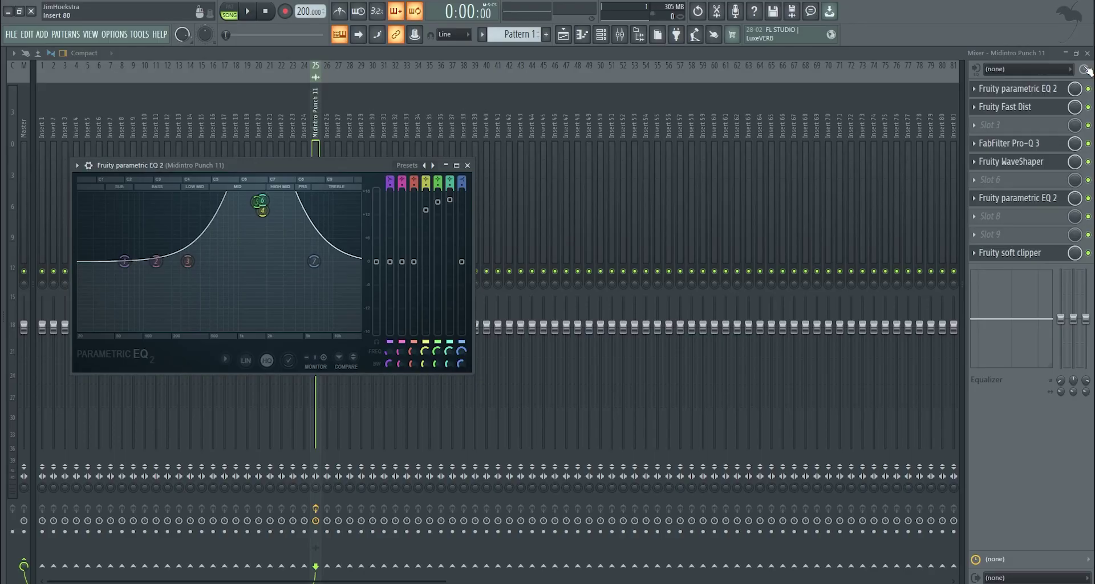
{"action": "left_click", "coordinate": [1049, 143]}
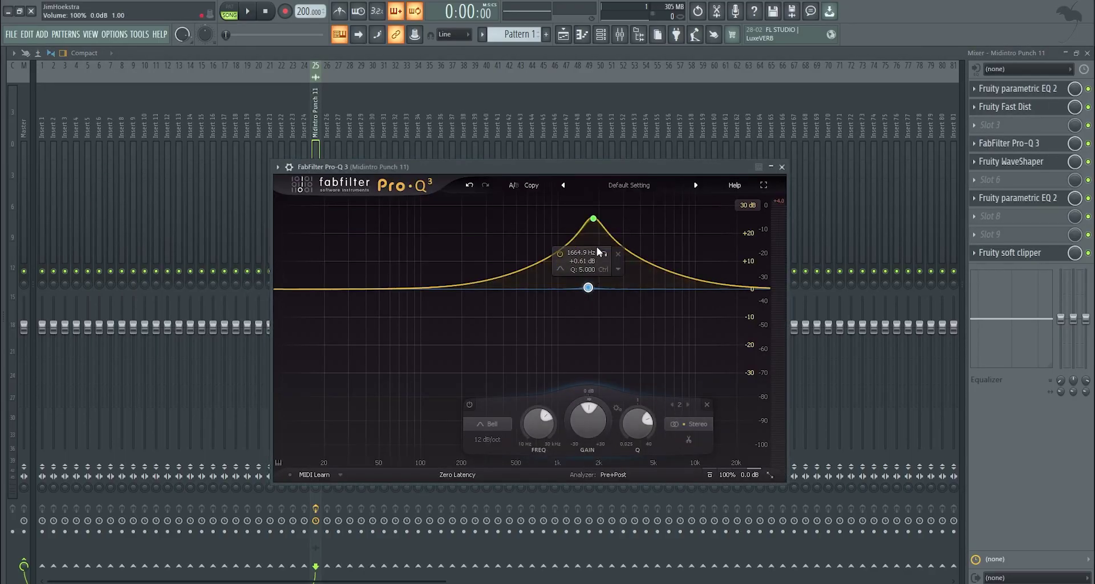
{"action": "left_click", "coordinate": [1035, 161]}
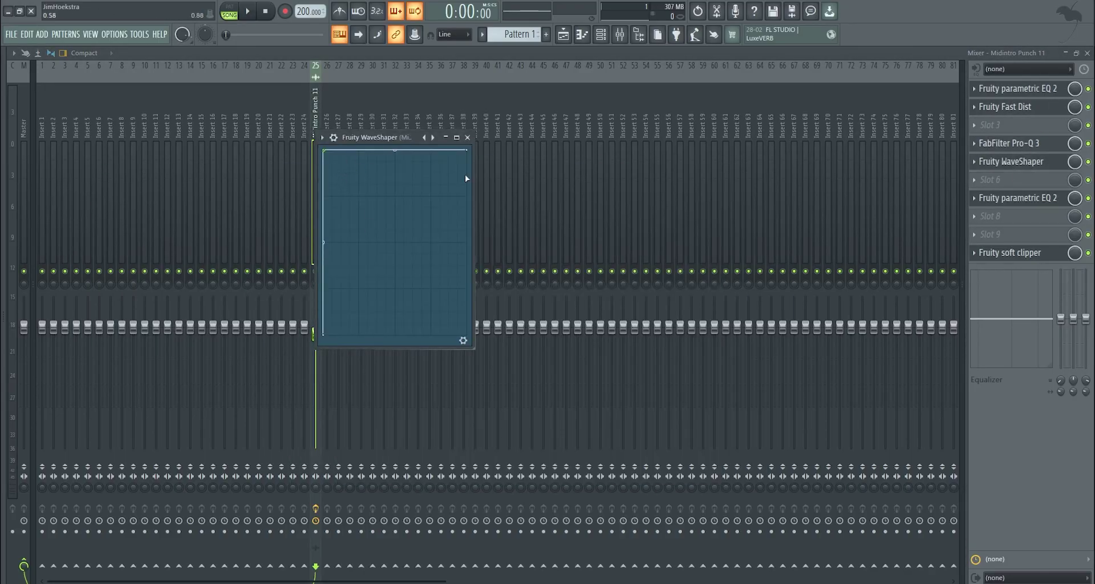
{"action": "left_click", "coordinate": [1035, 199]}
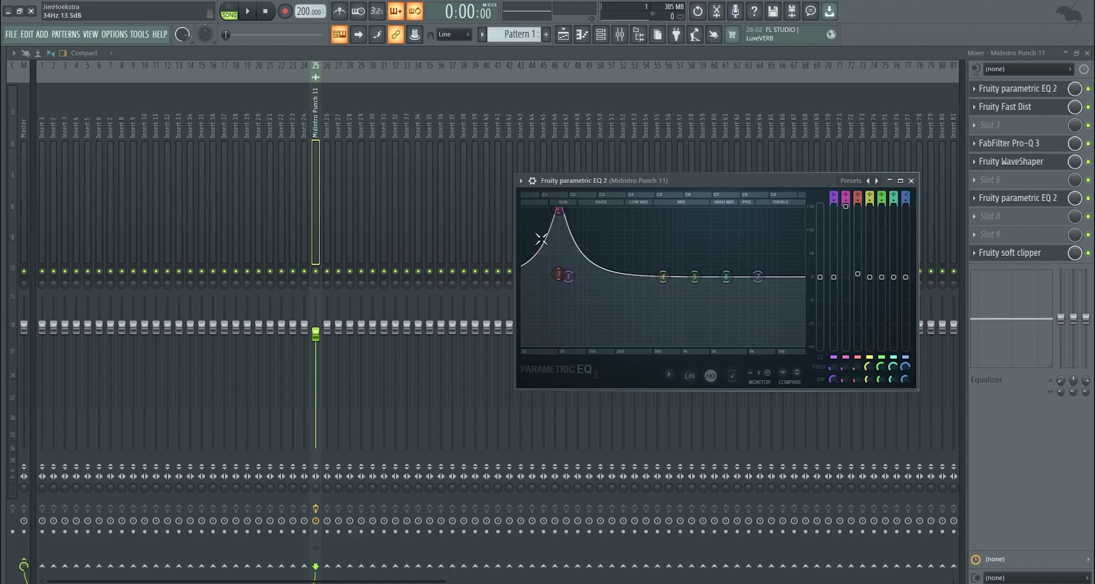
Create an automation clip for the slot 7 EQ's band 3 level and shift its peak toward the start of the clip.
{"action": "right_click", "coordinate": [862, 274]}
{"action": "left_click", "coordinate": [911, 360]}
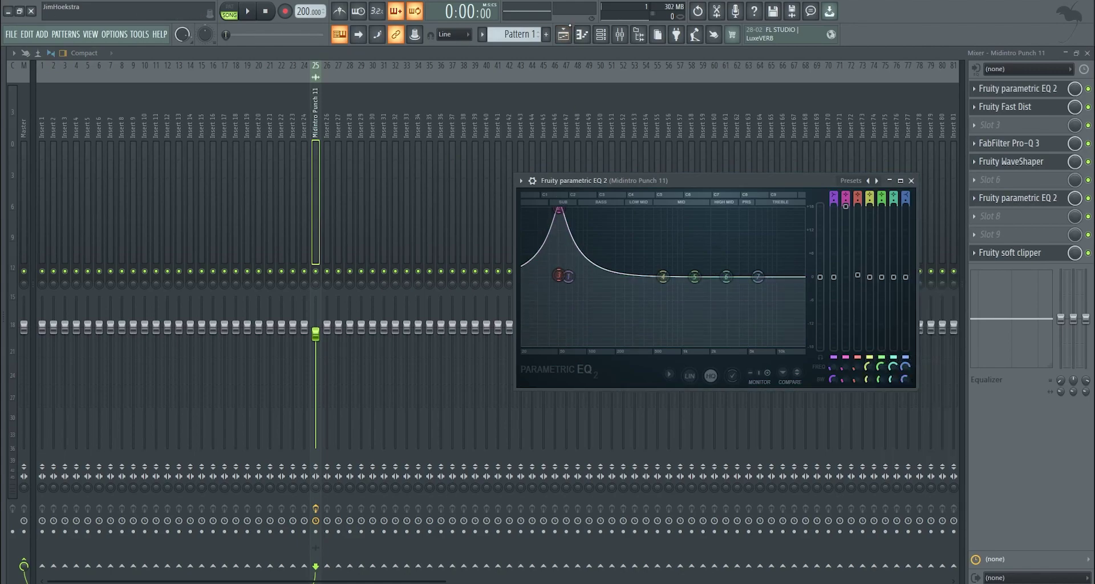
{"action": "left_click", "coordinate": [566, 33]}
{"action": "scroll", "coordinate": [564, 134], "scroll_direction": "down", "scroll_amount": 3}
{"action": "left_click_drag", "start_coordinate": [671, 104], "coordinate": [289, 103]}
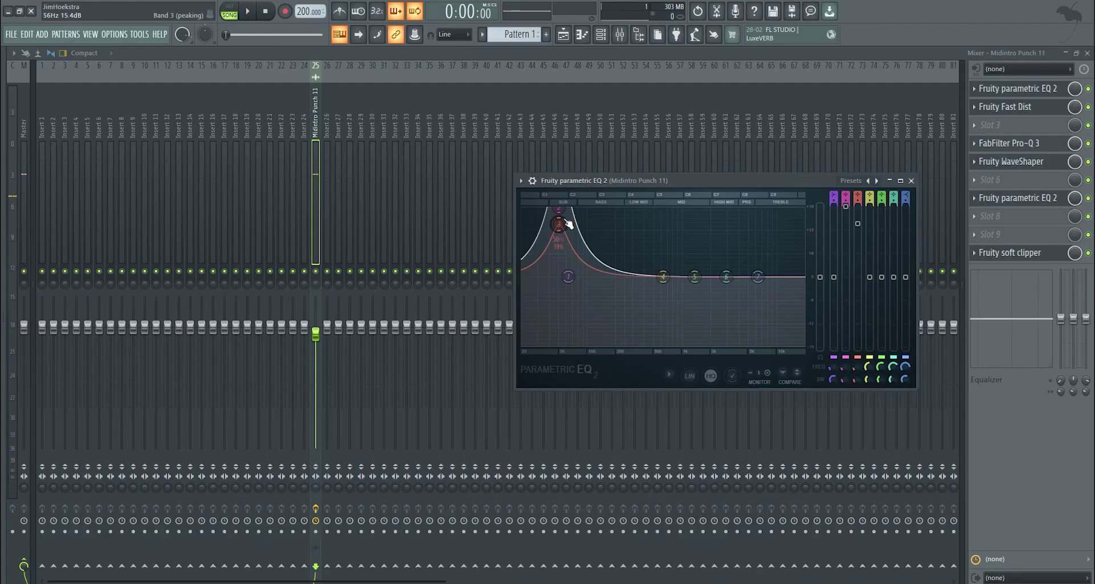
Play the loop, fine-tune slot 7 EQ bands 3 and 2 around 50 Hz, and bring band 4 down to the same sub frequency.
{"action": "key", "text": "space"}
{"action": "left_click_drag", "start_coordinate": [565, 220], "coordinate": [564, 247]}
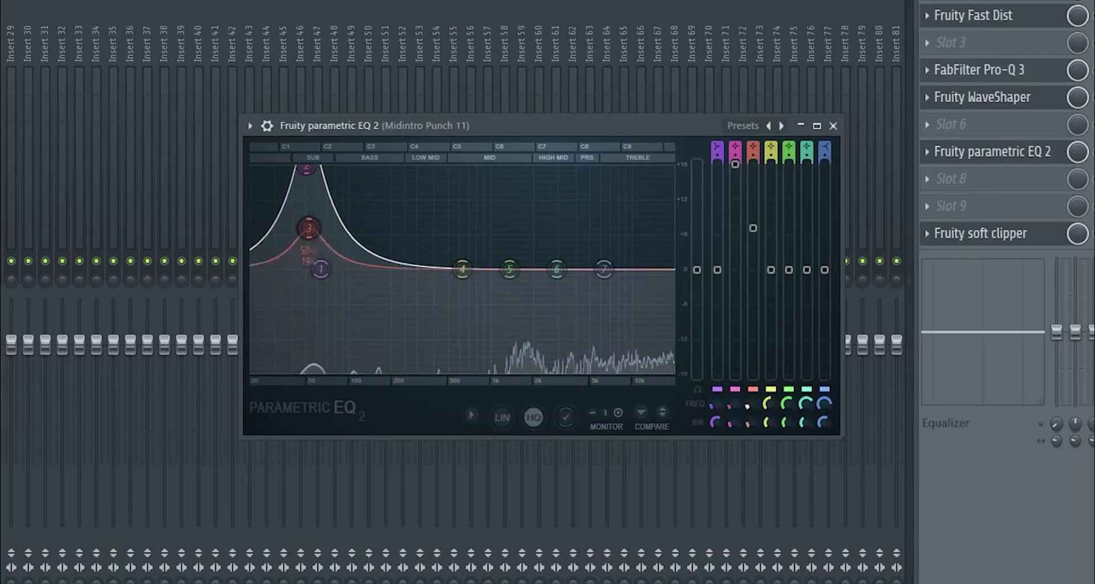
{"action": "left_click_drag", "start_coordinate": [308, 228], "coordinate": [313, 228]}
{"action": "left_click_drag", "start_coordinate": [306, 167], "coordinate": [310, 167]}
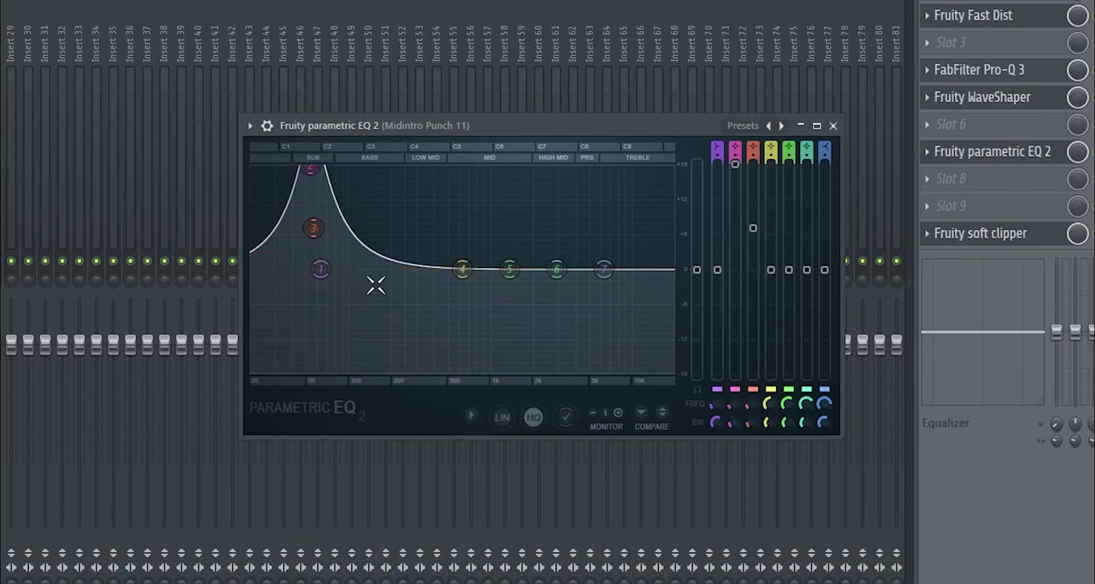
{"action": "left_click_drag", "start_coordinate": [465, 273], "coordinate": [362, 354]}
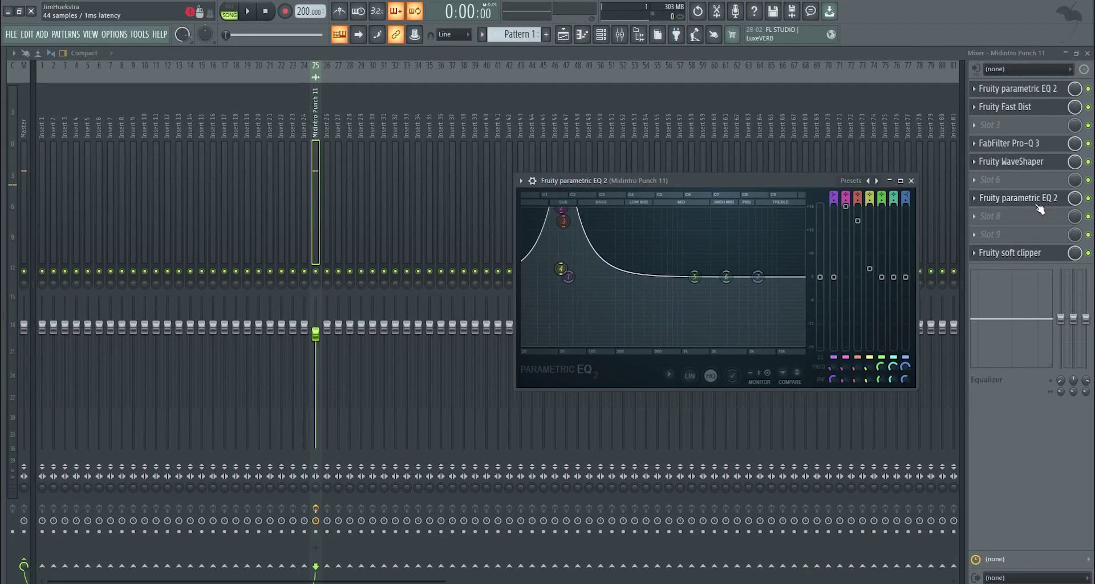
Try a pitch shift of -300 cents on the Midintro Punch 11 sample in playback, and reset it.
{"action": "left_click", "coordinate": [564, 34]}
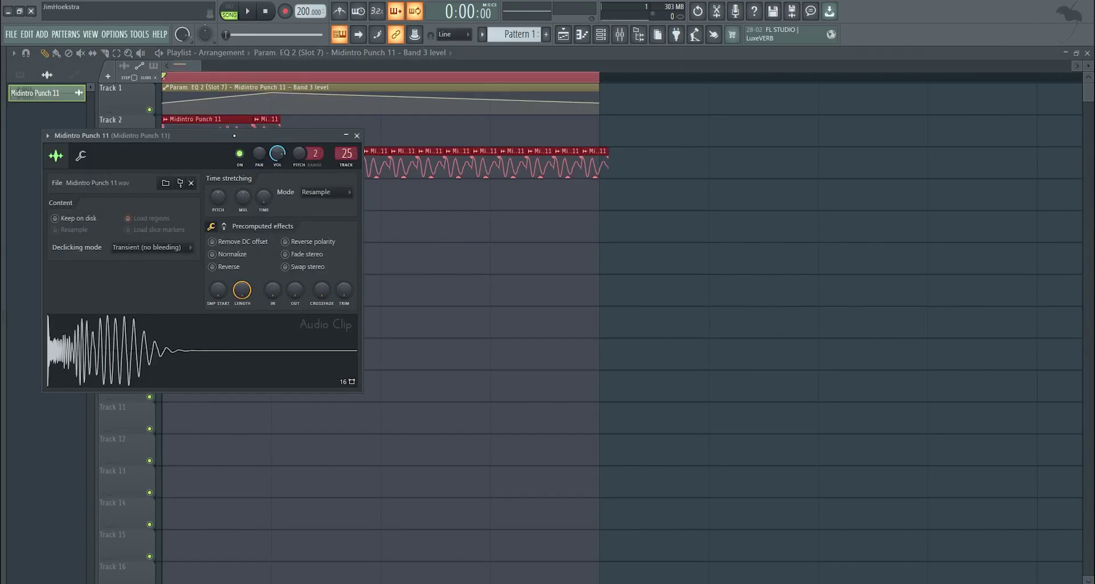
{"action": "left_click_drag", "start_coordinate": [234, 138], "coordinate": [650, 206]}
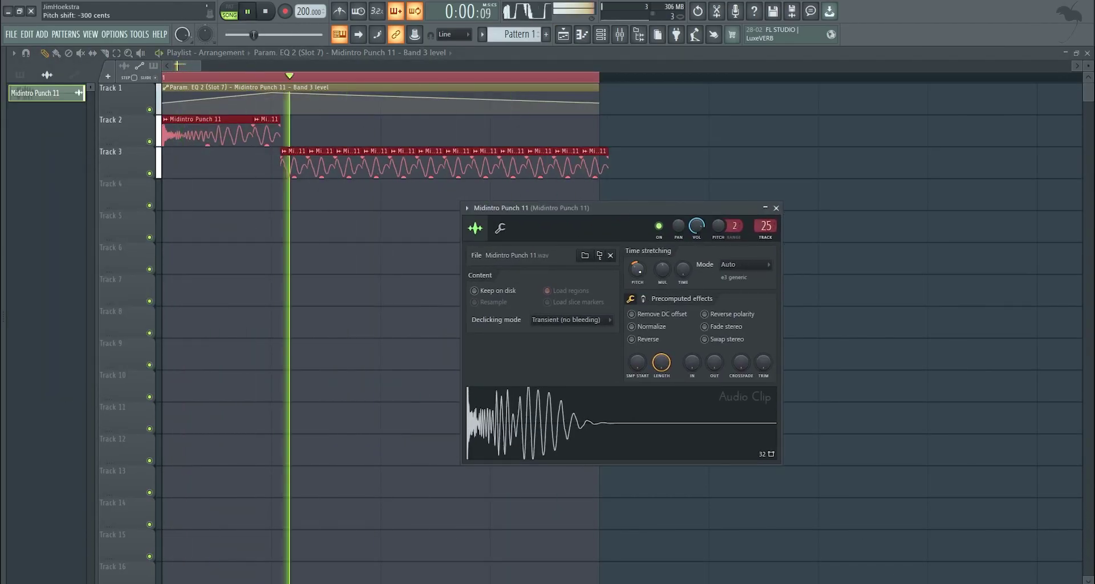
{"action": "key", "text": "space"}
{"action": "right_click", "coordinate": [632, 281]}
{"action": "left_click", "coordinate": [650, 287]}
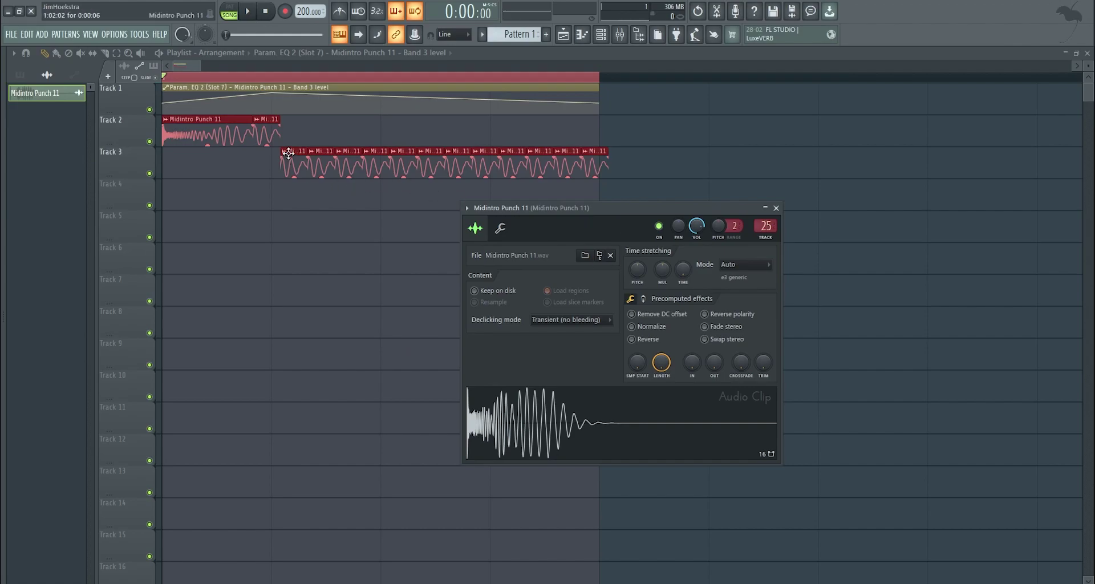
{"action": "left_click_drag", "start_coordinate": [637, 269], "coordinate": [637, 297]}
Deselect the Track 2 clips and lower the pitch of the Track 3 tail clips' sample to about -290 cents.
{"action": "mouse_move", "coordinate": [268, 162]}
{"action": "left_mouse_down"}
{"action": "mouse_move", "coordinate": [688, 205]}
{"action": "mouse_move", "coordinate": [273, 129]}
{"action": "left_mouse_up"}
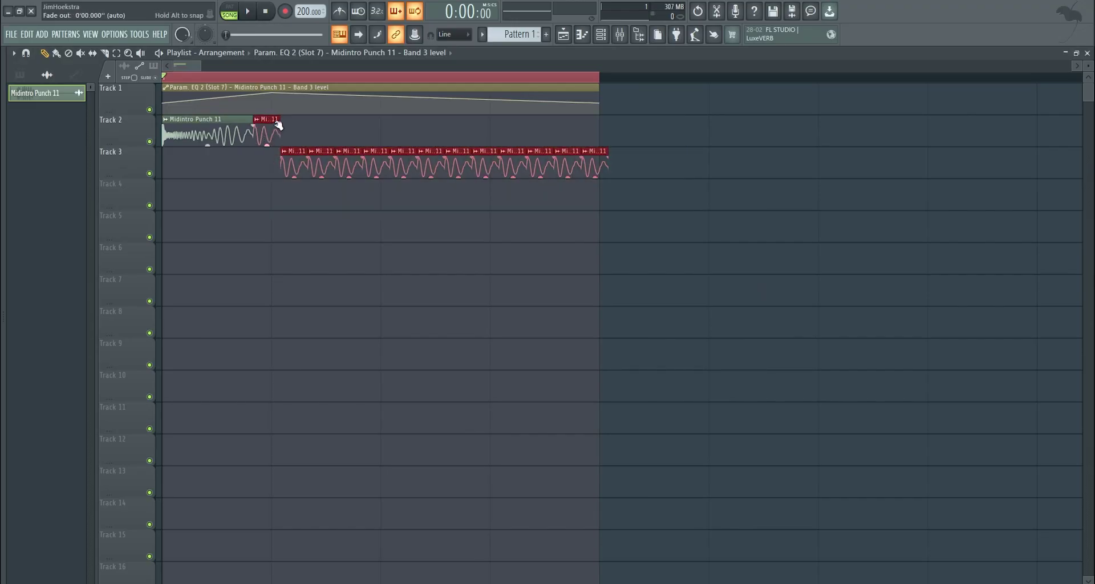
{"action": "left_click_drag", "start_coordinate": [649, 147], "coordinate": [304, 170]}
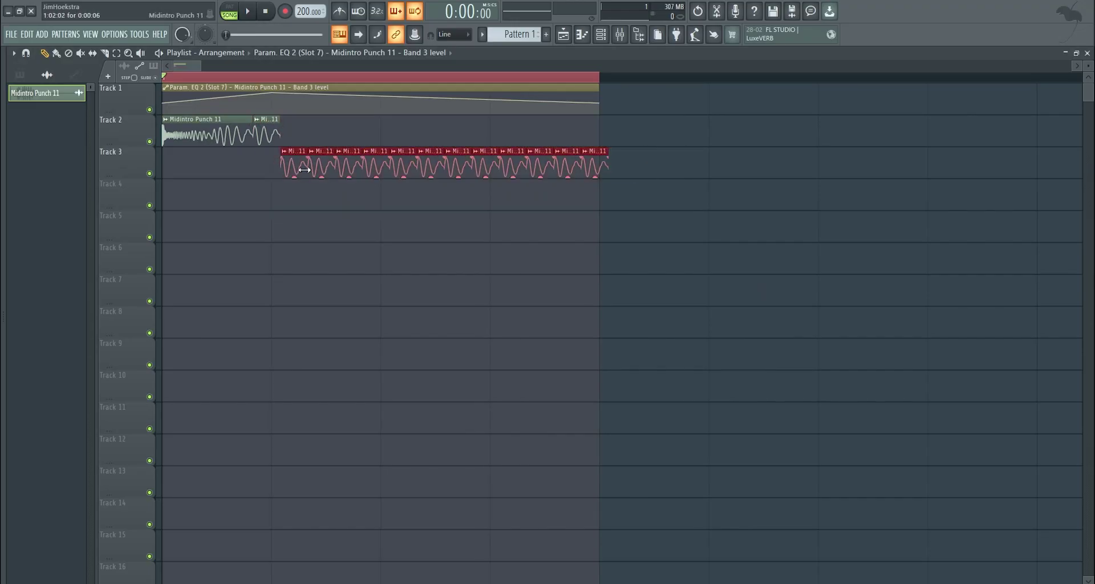
{"action": "double_click", "coordinate": [303, 169]}
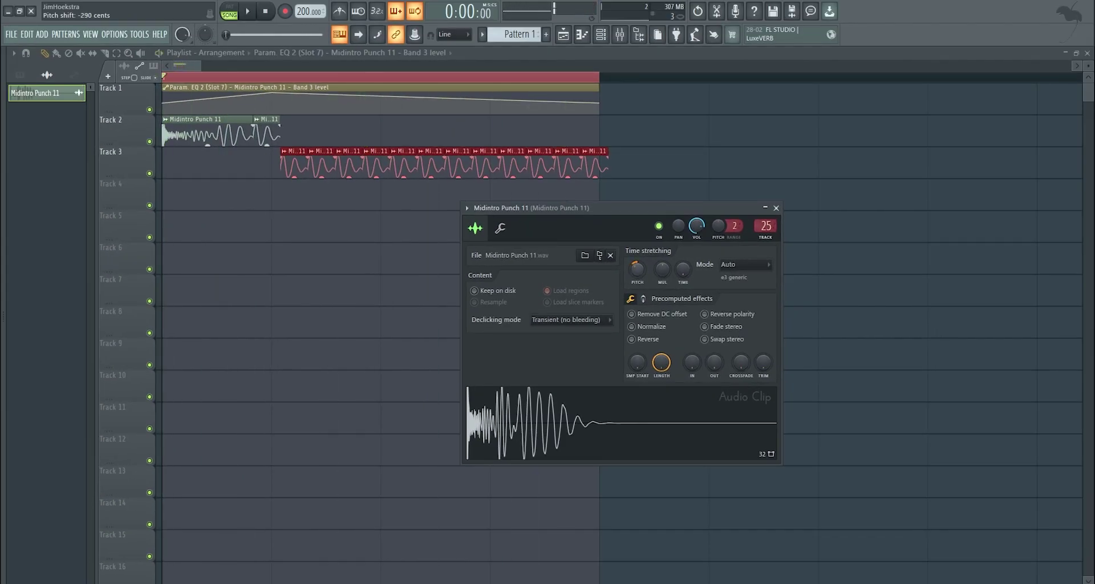
{"action": "left_click_drag", "start_coordinate": [637, 269], "coordinate": [637, 294]}
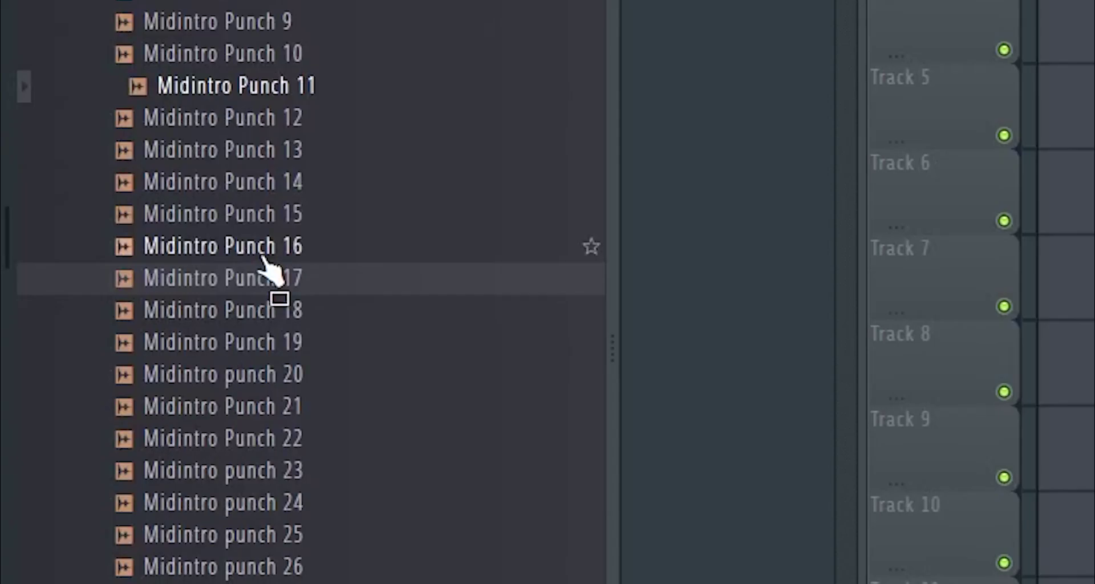
Audition other samples in the Midintro punch folder, including Midintro punch 29 and 30.
{"action": "left_click", "coordinate": [502, 248]}
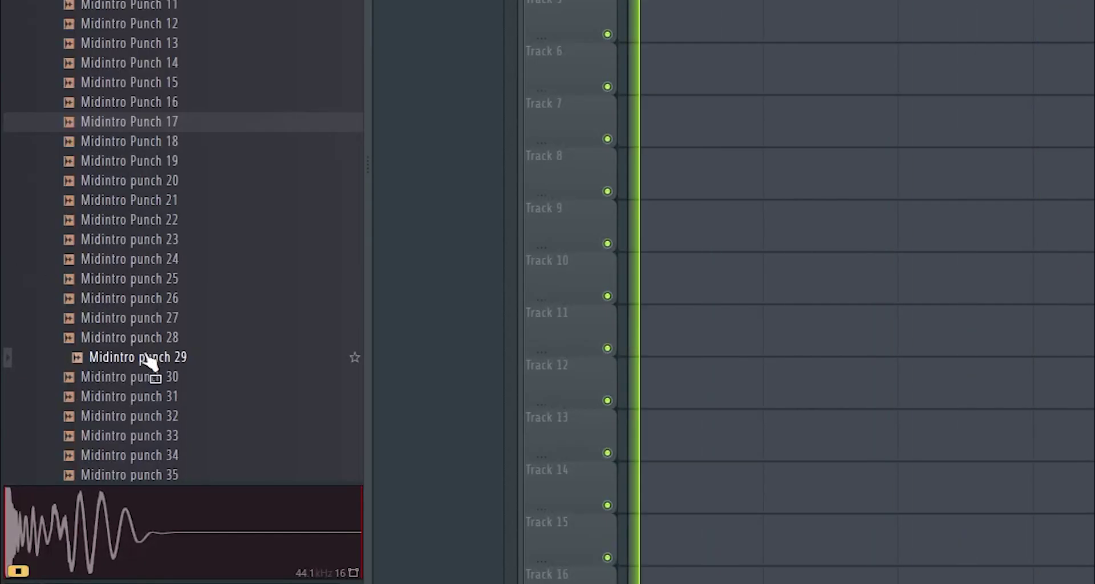
{"action": "left_click", "coordinate": [151, 377]}
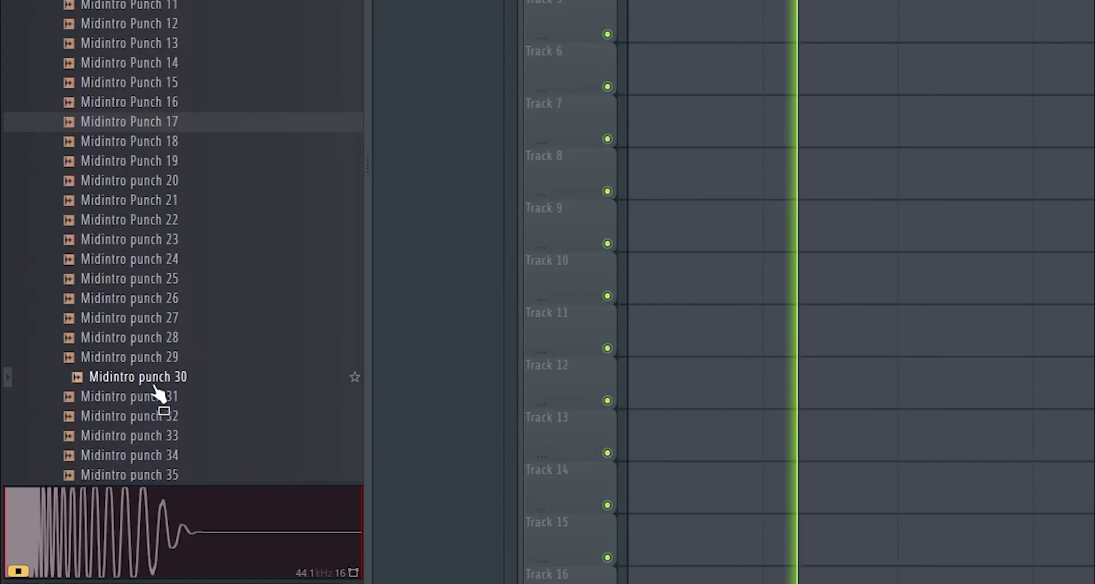
{"action": "left_click", "coordinate": [156, 157]}
{"action": "left_click", "coordinate": [167, 122]}
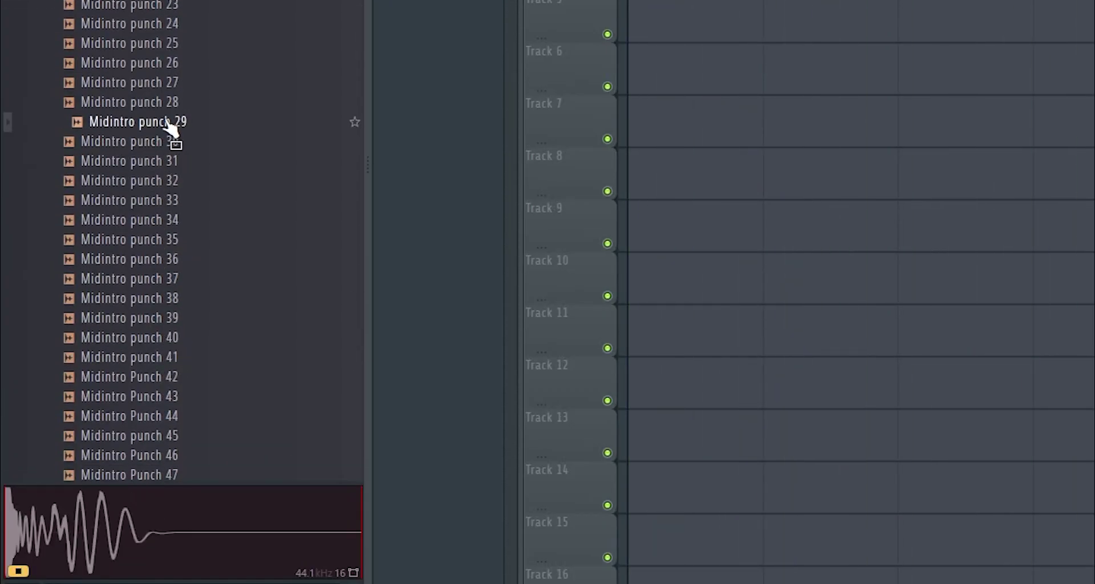
{"action": "left_click_drag", "start_coordinate": [171, 130], "coordinate": [706, 61]}
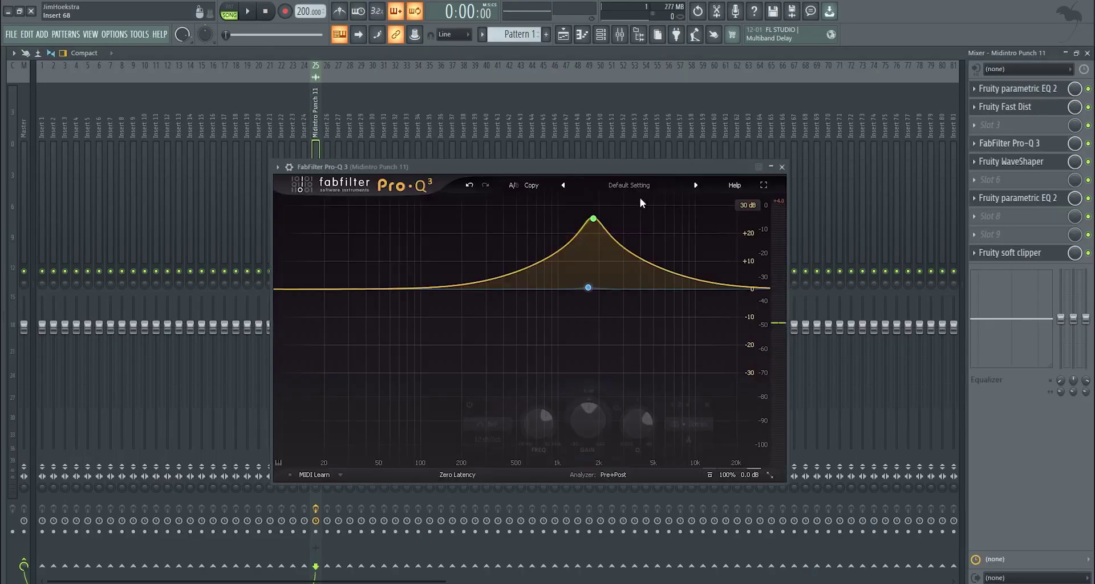
Load FabFilter Pro-Q 3 into slot 8 and add a band at about 105 Hz that acts only on the side signal.
{"action": "left_click", "coordinate": [1008, 231]}
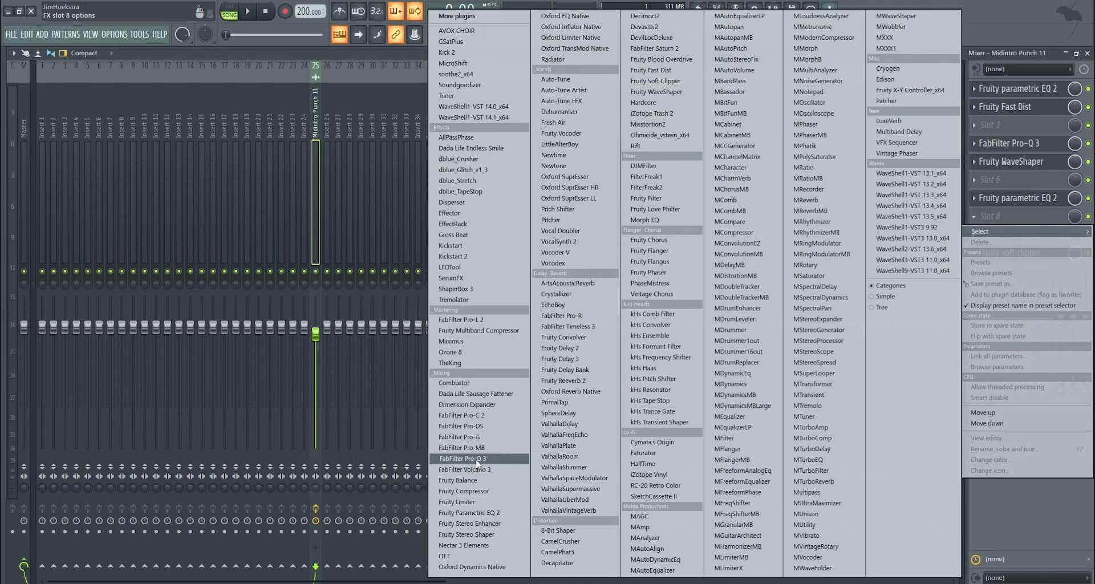
{"action": "left_click", "coordinate": [479, 458]}
{"action": "left_click_drag", "start_coordinate": [240, 150], "coordinate": [593, 146]}
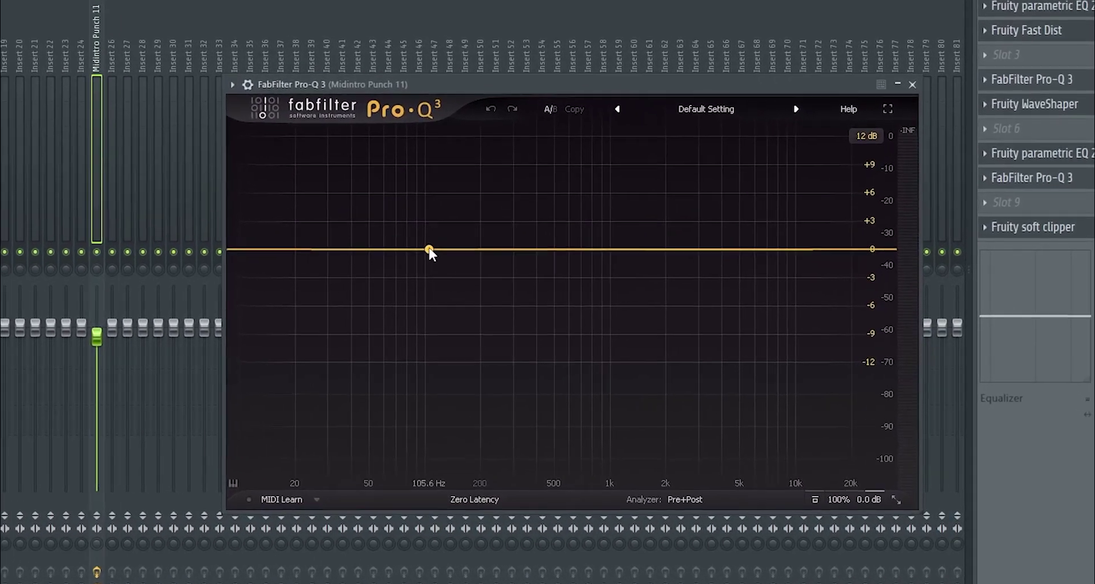
{"action": "left_click", "coordinate": [561, 269]}
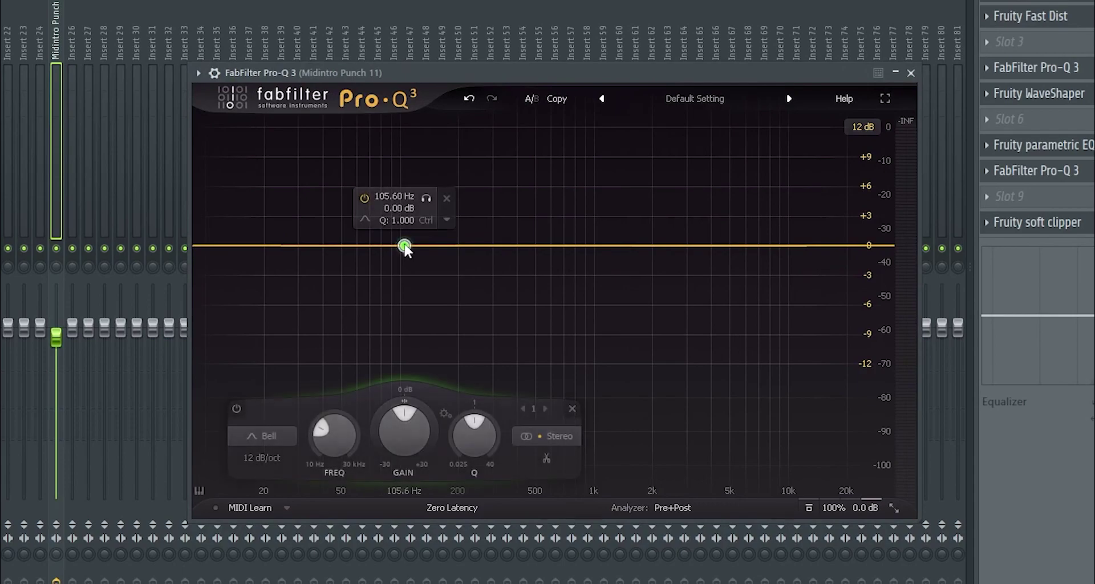
{"action": "right_click", "coordinate": [403, 247]}
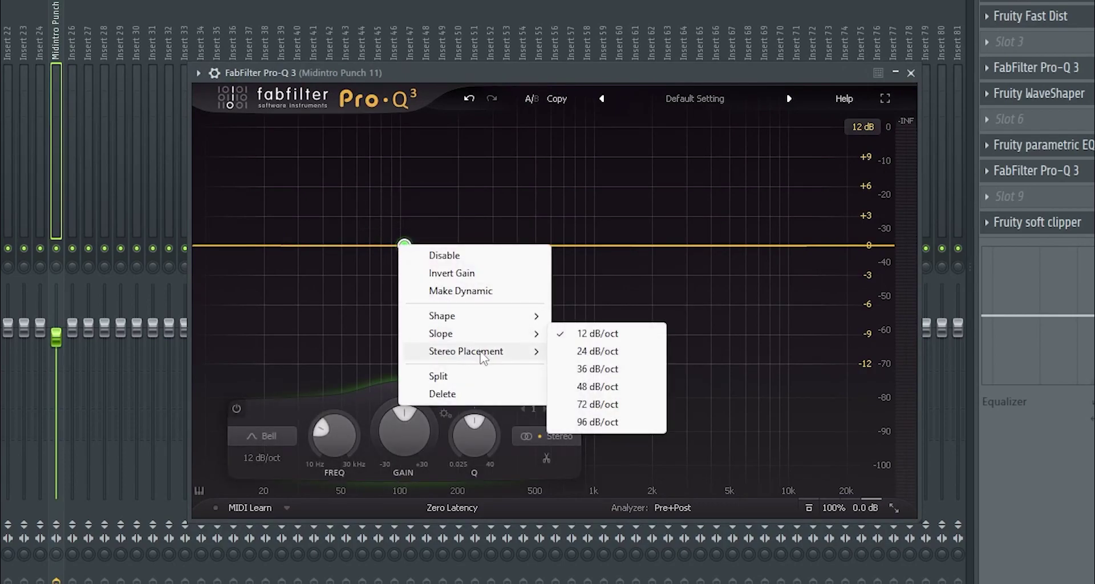
{"action": "mouse_move", "coordinate": [483, 354]}
{"action": "left_click", "coordinate": [586, 422]}
Turn the side band into a 48 dB/oct low cut and raise its frequency to about 218 Hz during playback.
{"action": "right_click", "coordinate": [407, 247]}
{"action": "mouse_move", "coordinate": [493, 321]}
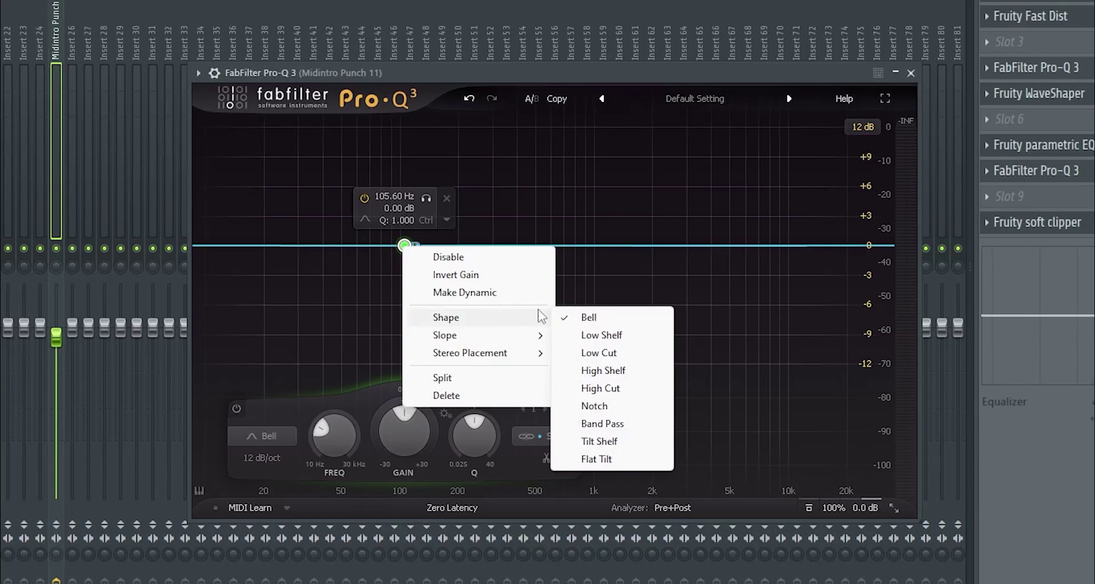
{"action": "left_click", "coordinate": [615, 357]}
{"action": "left_click_drag", "start_coordinate": [404, 245], "coordinate": [458, 252]}
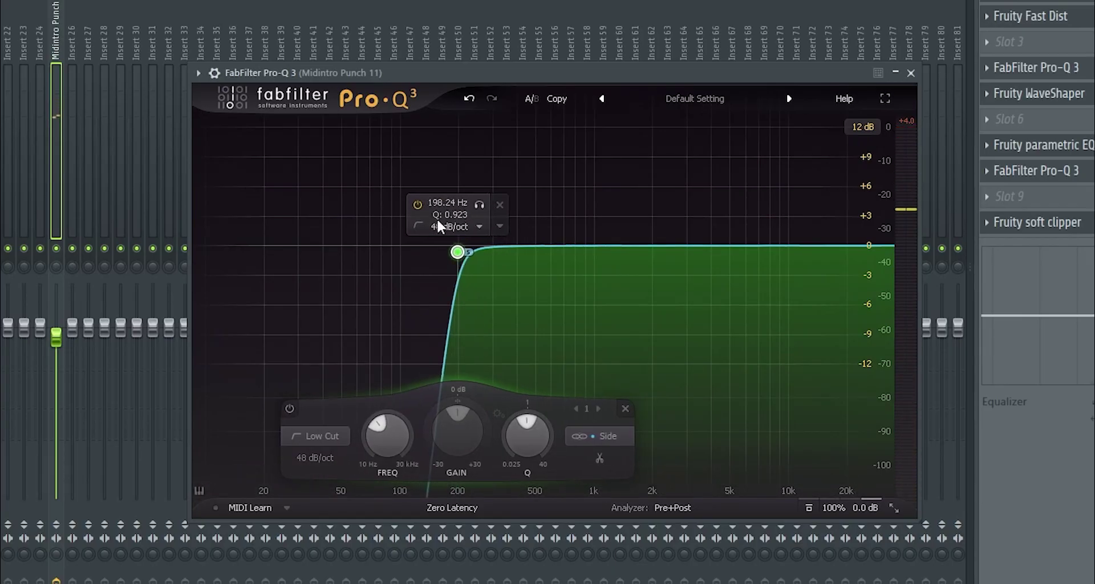
{"action": "key", "text": "space"}
{"action": "left_click_drag", "start_coordinate": [457, 252], "coordinate": [465, 252]}
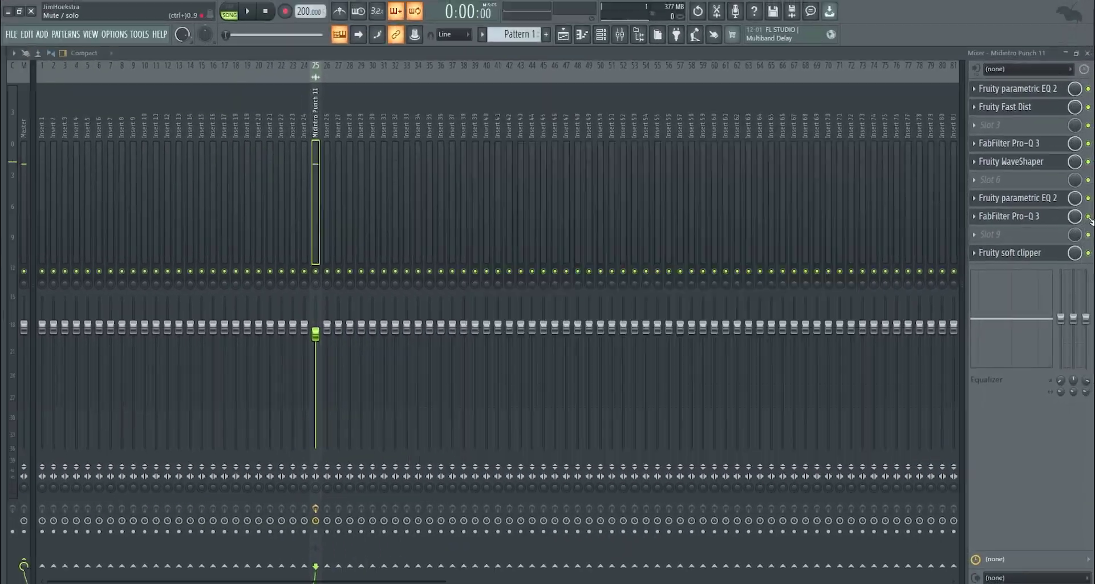
Compare the loop with the slot 8 Pro-Q 3 enabled and bypassed.
{"action": "key", "text": "space"}
{"action": "key", "text": "space"}
{"action": "left_click", "coordinate": [1050, 170]}
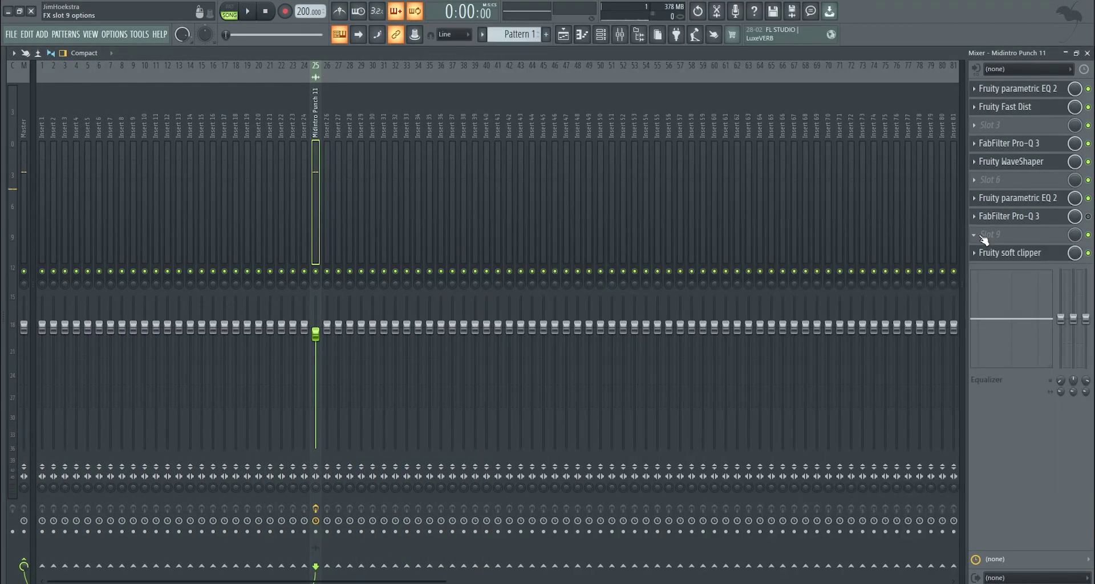
Try Maximus in slot 9 and place its window in the middle of the mixer.
{"action": "left_click", "coordinate": [984, 236]}
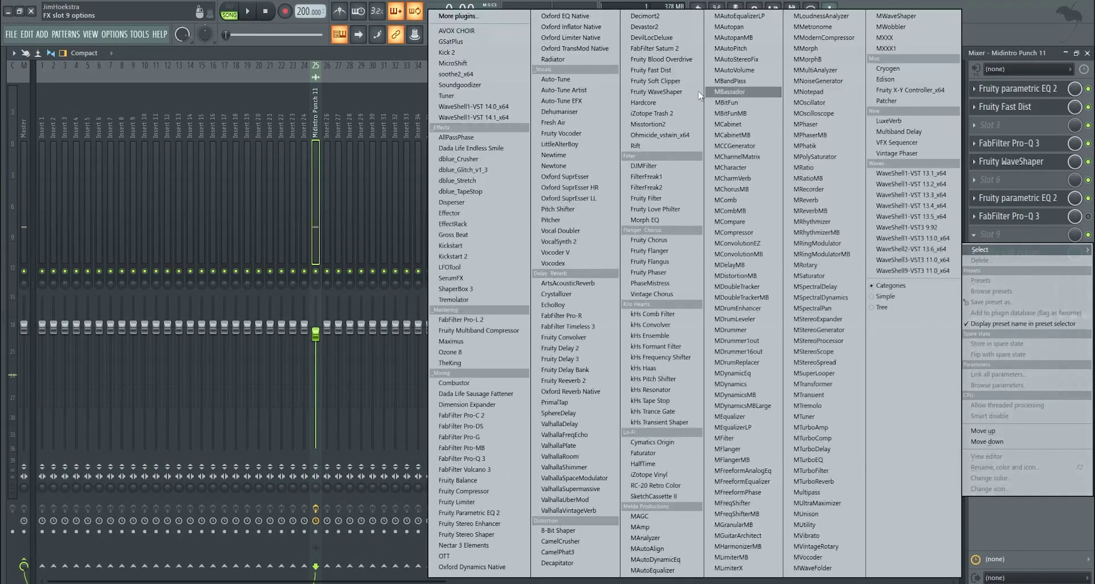
{"action": "left_click", "coordinate": [1000, 48]}
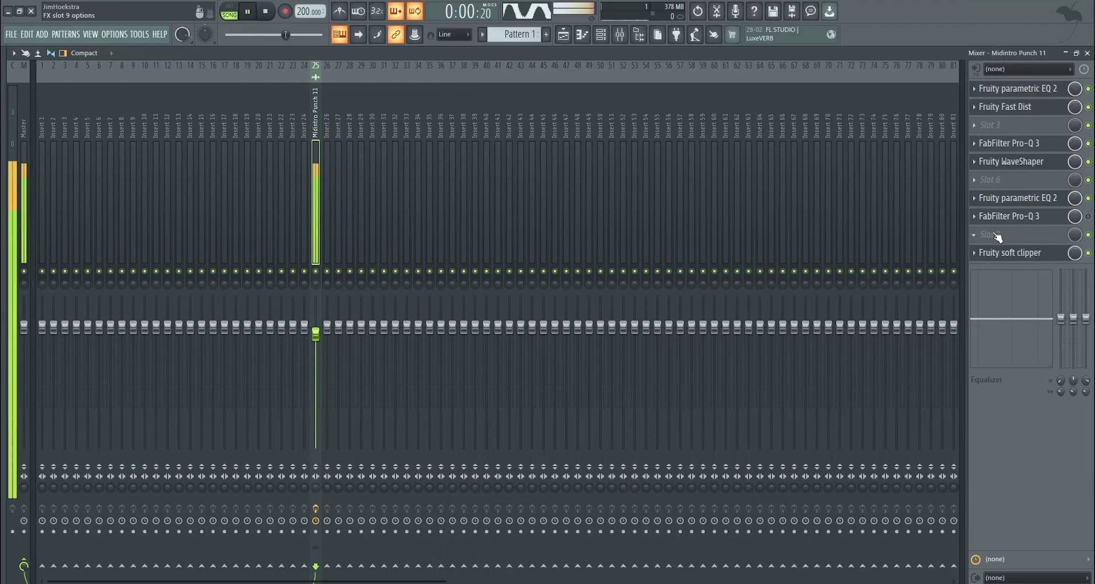
{"action": "left_click", "coordinate": [995, 235]}
{"action": "left_click", "coordinate": [451, 341]}
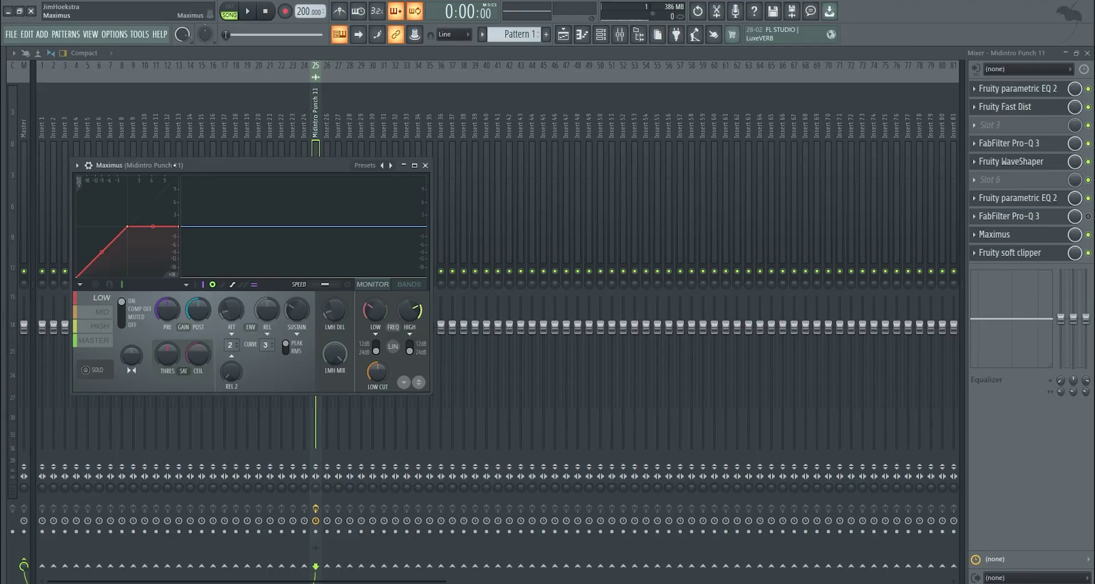
{"action": "left_click_drag", "start_coordinate": [253, 165], "coordinate": [650, 165]}
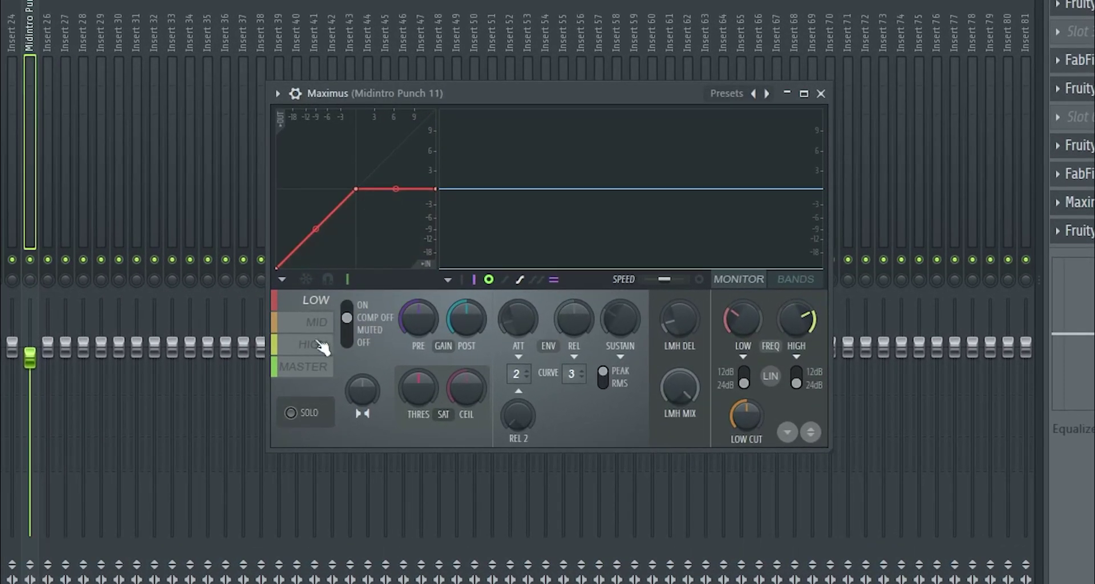
Go through the mid, high and master bands of Maximus, trying them with compression off.
{"action": "left_click", "coordinate": [322, 323]}
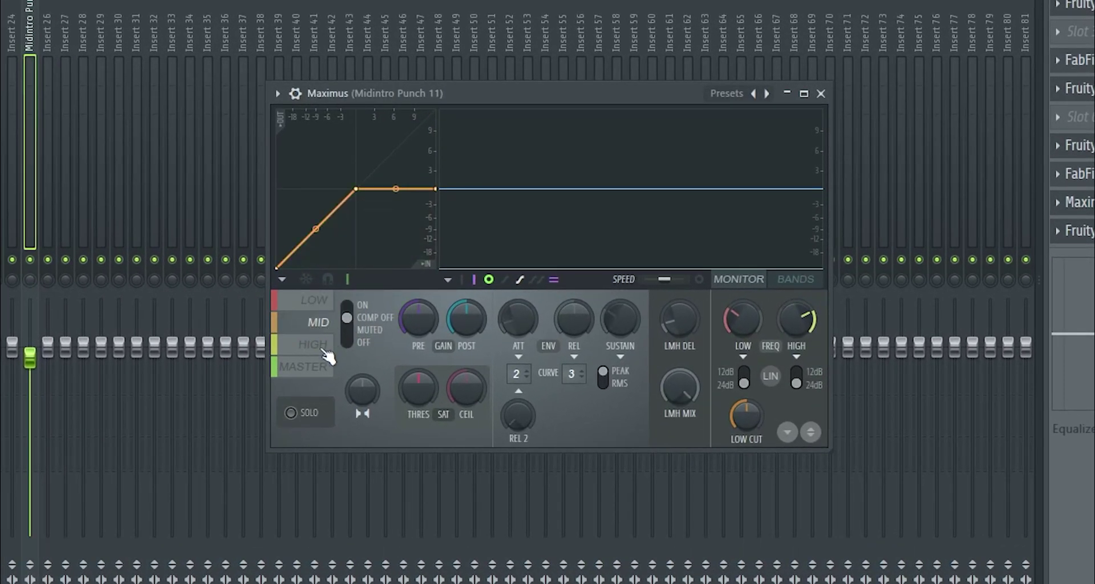
{"action": "left_click", "coordinate": [319, 345]}
{"action": "left_click", "coordinate": [307, 368]}
{"action": "left_click", "coordinate": [368, 319]}
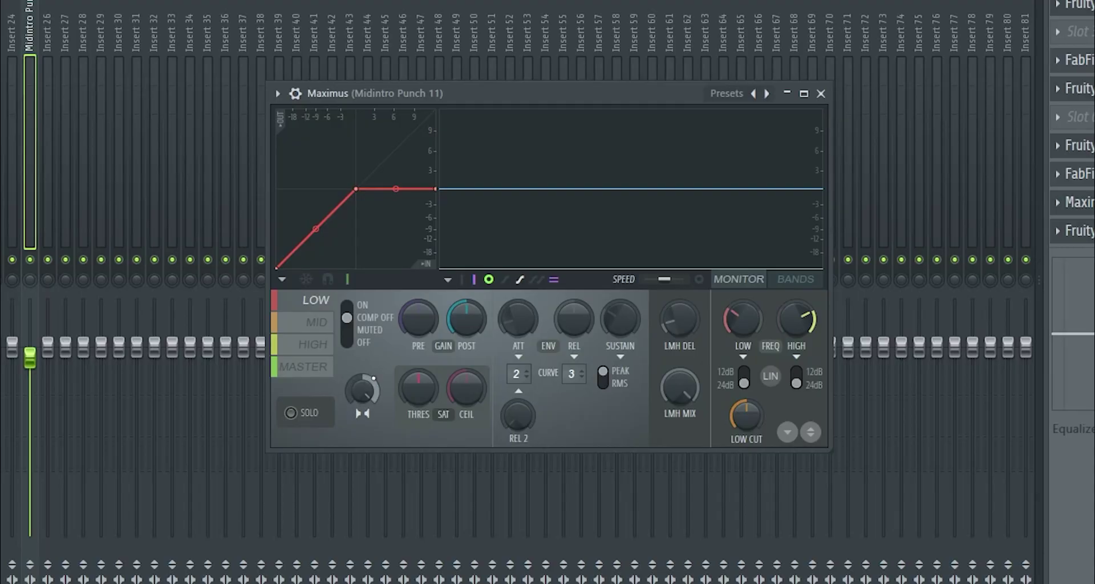
Toggle compression on and off for the low, high and master bands of Maximus while testing the loop.
{"action": "left_click", "coordinate": [357, 306]}
{"action": "left_click", "coordinate": [316, 330]}
{"action": "left_click", "coordinate": [360, 314]}
{"action": "left_click", "coordinate": [322, 366]}
{"action": "left_click", "coordinate": [359, 319]}
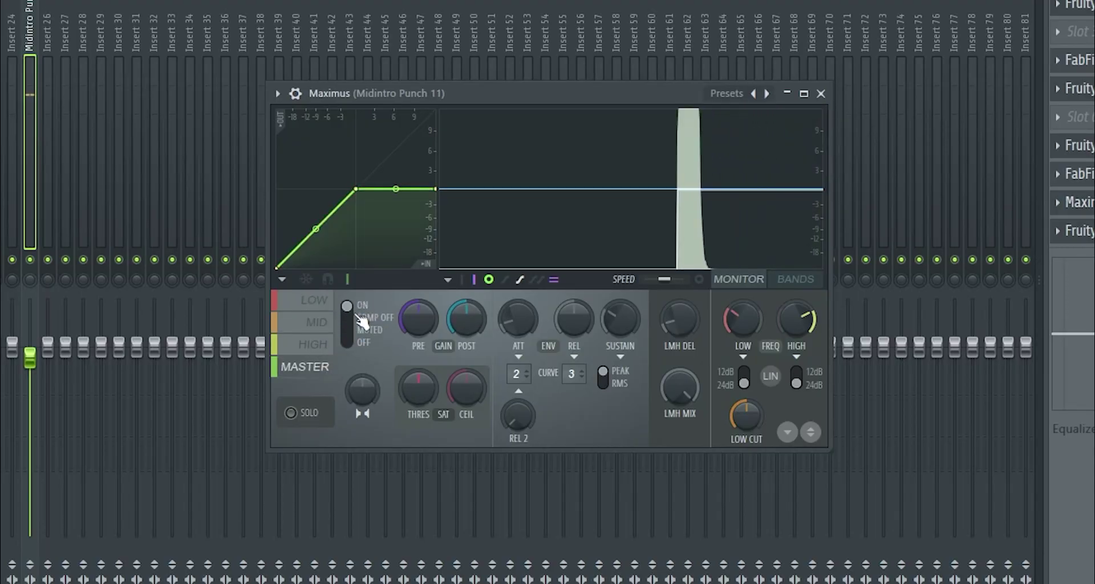
{"action": "left_click", "coordinate": [322, 342]}
{"action": "left_click", "coordinate": [350, 308]}
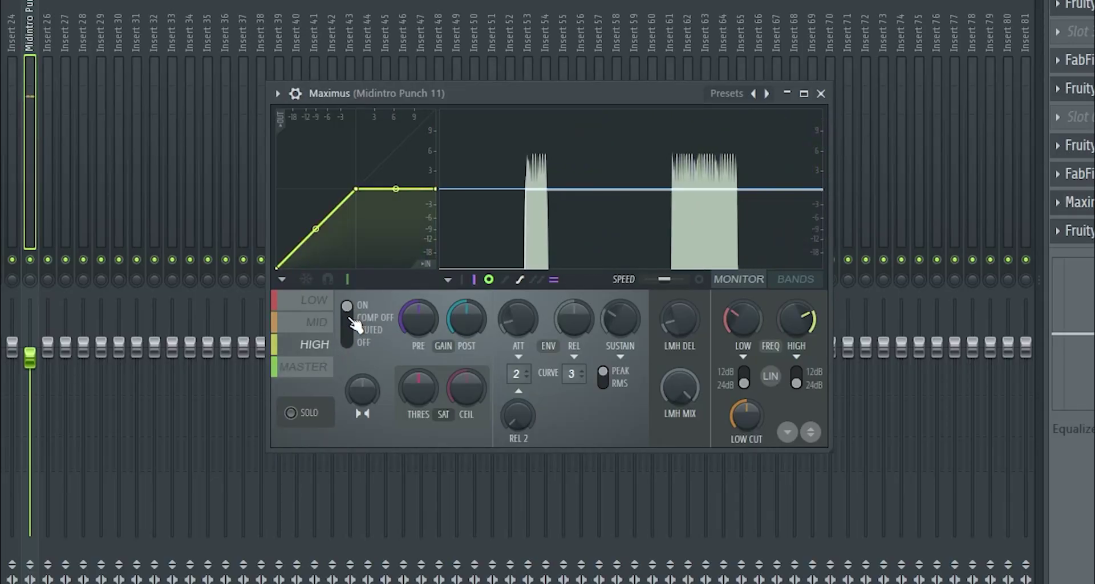
{"action": "left_click", "coordinate": [350, 317]}
{"action": "left_click", "coordinate": [315, 300]}
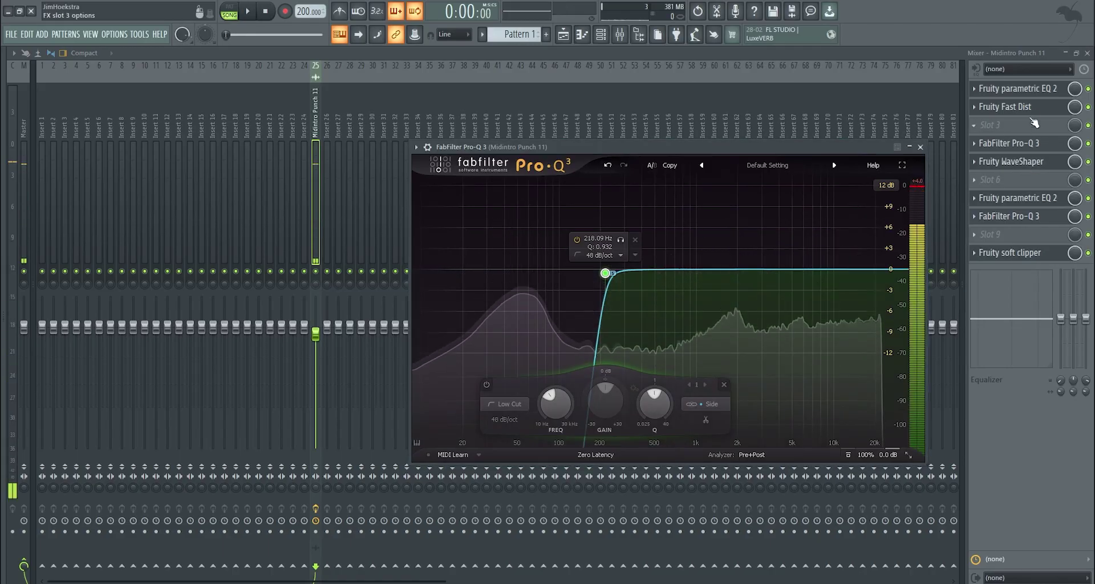
Audition the slot 4 Pro-Q 3 band near 1.9 kHz at +30 dB and lowered to about 0 dB.
{"action": "left_click", "coordinate": [1031, 146]}
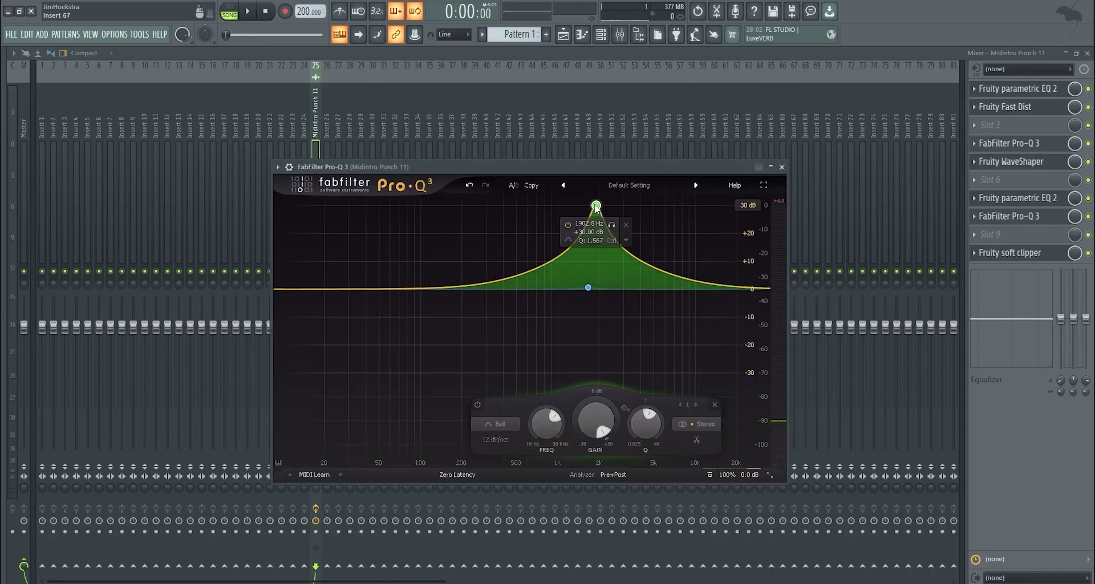
{"action": "key", "text": "space"}
{"action": "left_click_drag", "start_coordinate": [598, 208], "coordinate": [591, 291]}
{"action": "key", "text": "space"}
{"action": "left_click", "coordinate": [565, 37]}
{"action": "left_click", "coordinate": [179, 95], "text": "ctrl"}
{"action": "left_click_drag", "start_coordinate": [178, 98], "coordinate": [585, 100]}
Raise the slot 4 Pro-Q 3 band at about 1867 Hz to about +23 dB, checking the loop in playback.
{"action": "key", "text": "F9"}
{"action": "left_click", "coordinate": [1018, 142]}
{"action": "left_click_drag", "start_coordinate": [591, 289], "coordinate": [594, 238]}
{"action": "key", "text": "space"}
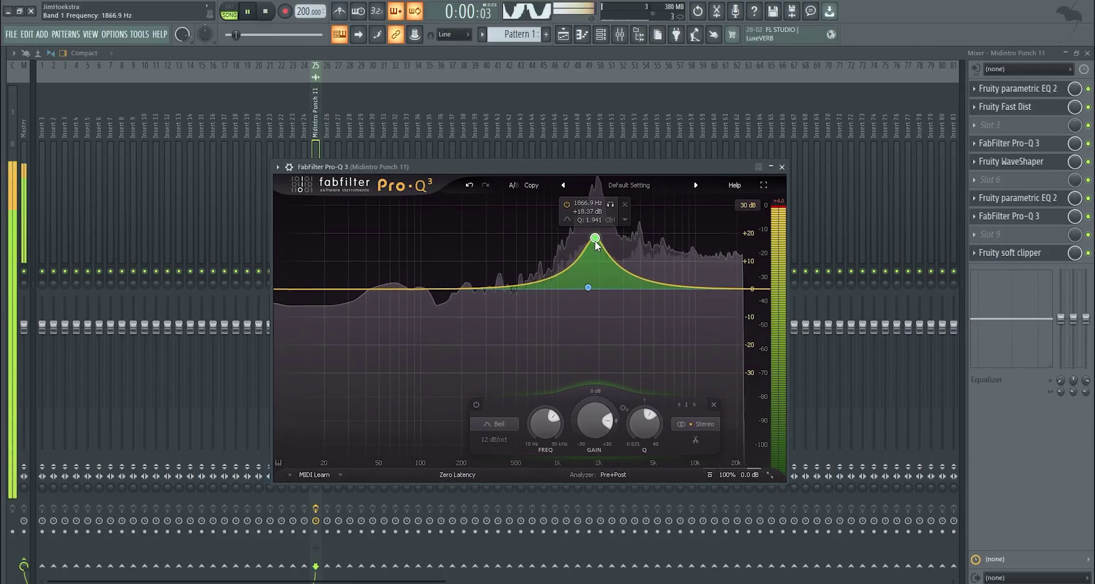
{"action": "key", "text": "space"}
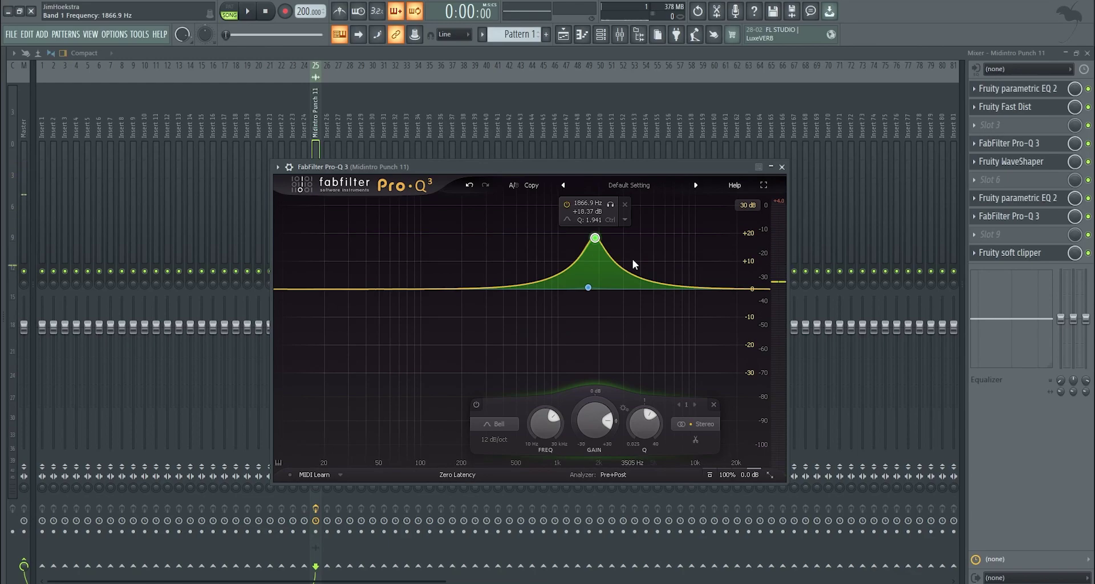
{"action": "left_click_drag", "start_coordinate": [597, 243], "coordinate": [598, 227]}
{"action": "key", "text": "space"}
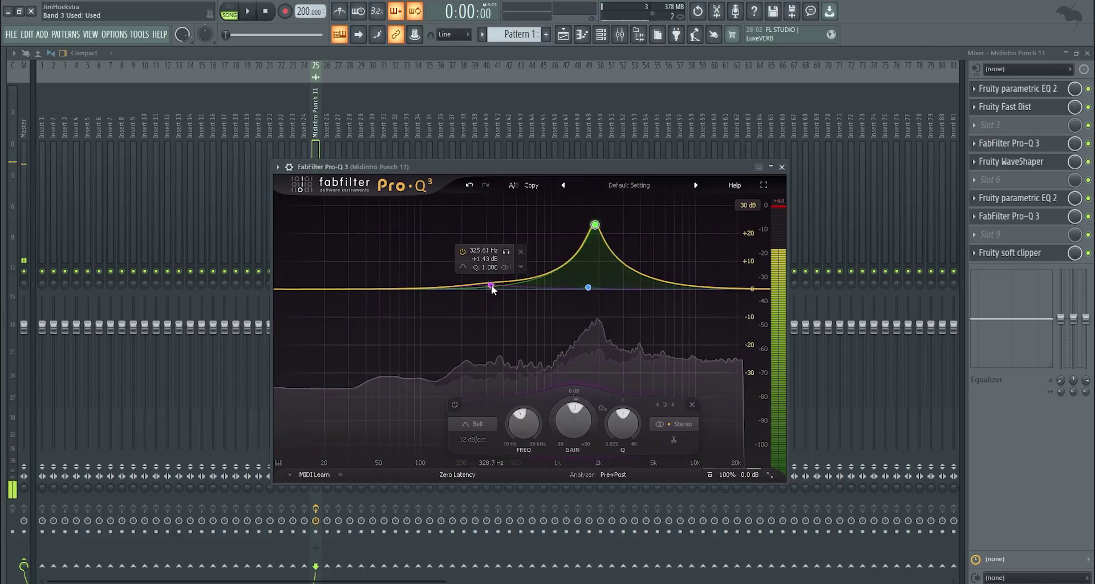
Add a bell band to the slot 4 Pro-Q 3 at about 540 Hz with +25.10 dB gain and a Q of 5.267.
{"action": "left_click", "coordinate": [490, 285]}
{"action": "left_click_drag", "start_coordinate": [490, 285], "coordinate": [521, 219]}
{"action": "key", "text": "space"}
Compare the loop with the 540 Hz band disabled and enabled.
{"action": "left_click", "coordinate": [492, 238]}
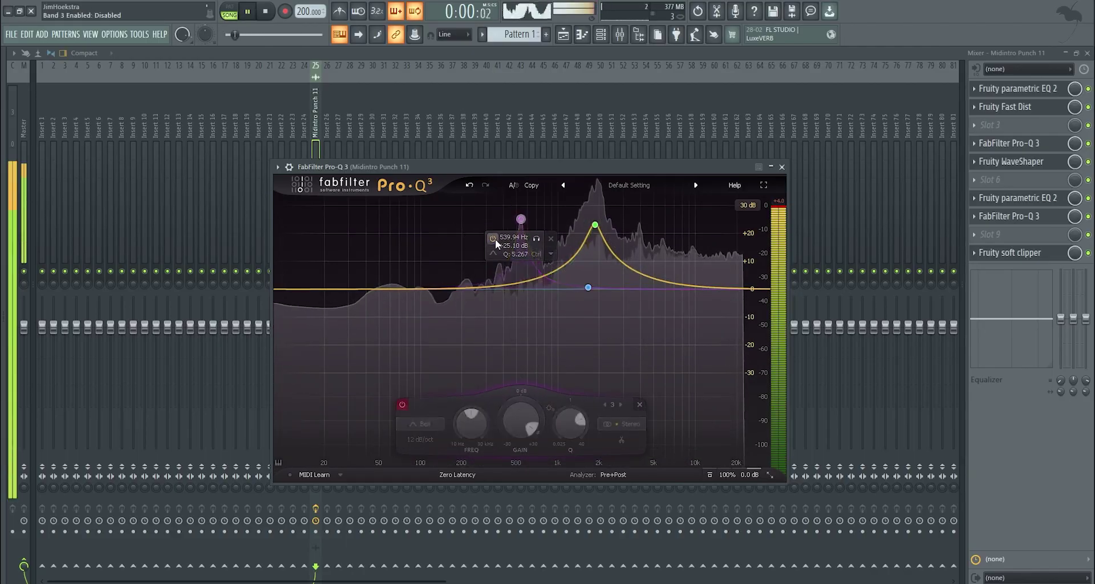
{"action": "left_click", "coordinate": [493, 238]}
{"action": "left_click", "coordinate": [493, 239]}
{"action": "key", "text": "space"}
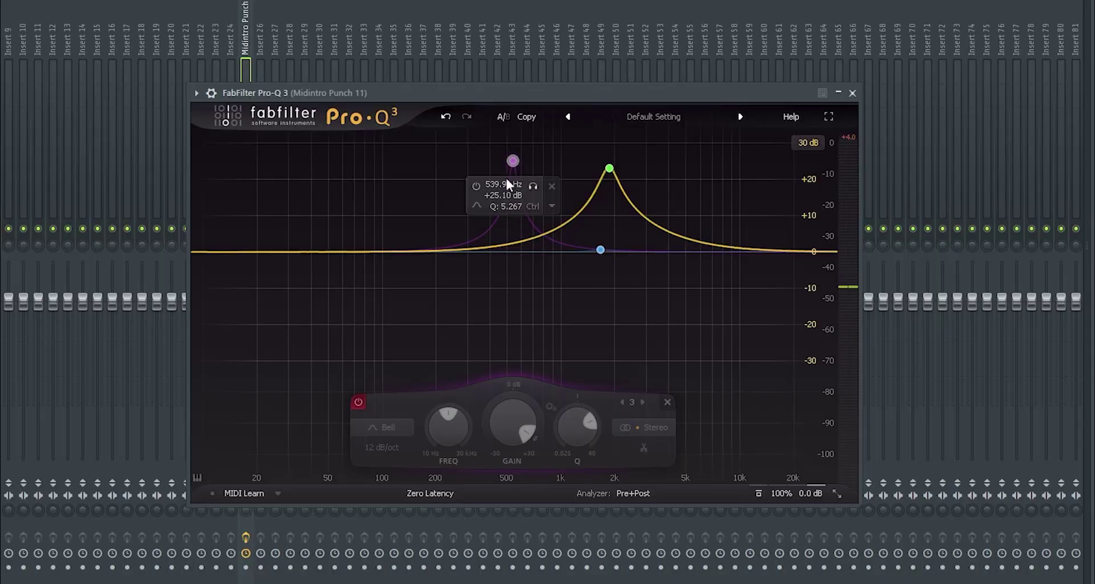
{"action": "left_click", "coordinate": [477, 186]}
{"action": "key", "text": "space"}
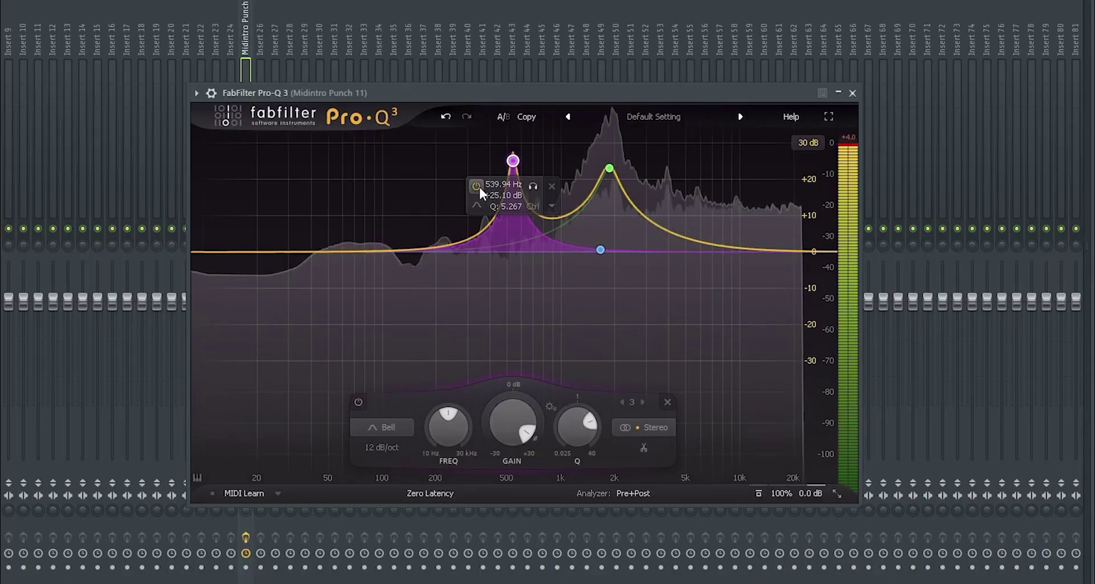
Audition the slot 4 Pro-Q 3 with the 540 Hz band off and on, and try an extra bell between the two peaks.
{"action": "left_click", "coordinate": [476, 186]}
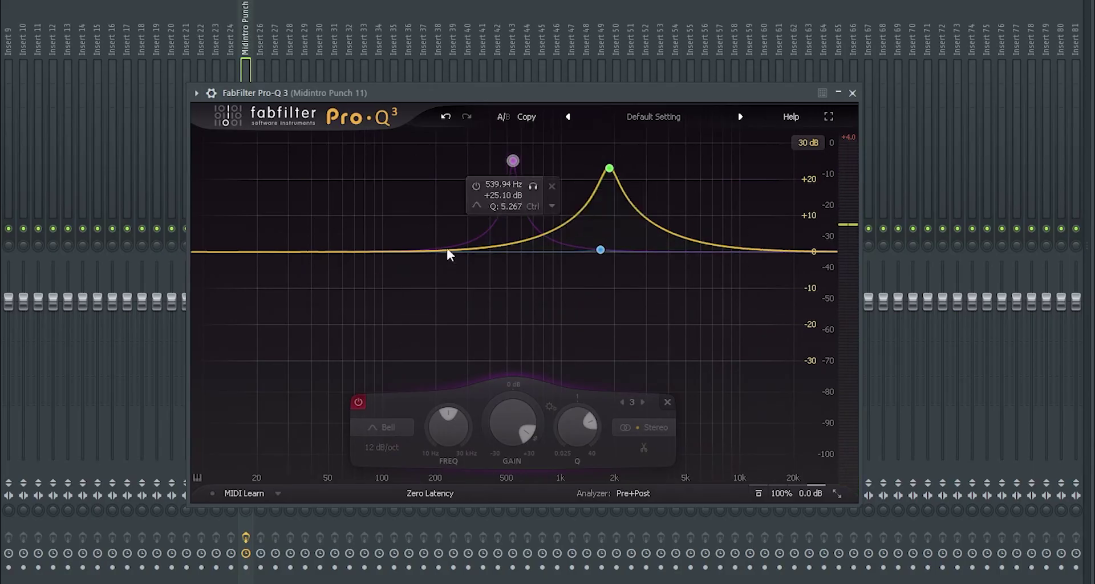
{"action": "left_click", "coordinate": [475, 186]}
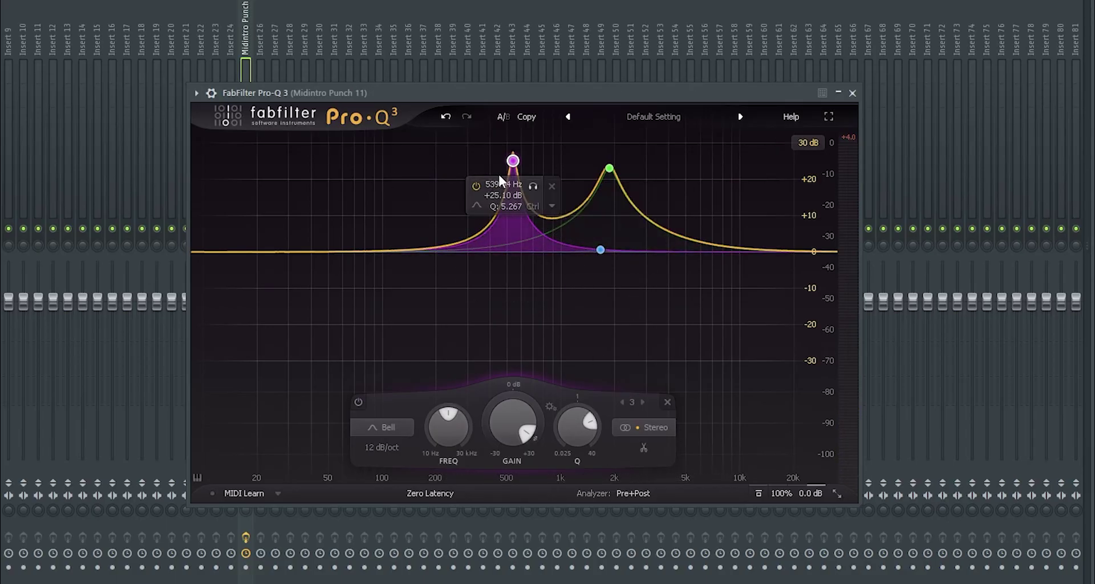
{"action": "double_click", "coordinate": [556, 258]}
{"action": "scroll", "coordinate": [557, 258], "scroll_direction": "down", "scroll_amount": 10}
{"action": "scroll", "coordinate": [557, 259], "scroll_direction": "up", "scroll_amount": 15}
{"action": "left_click_drag", "start_coordinate": [557, 259], "coordinate": [552, 251]}
{"action": "left_click", "coordinate": [592, 209]}
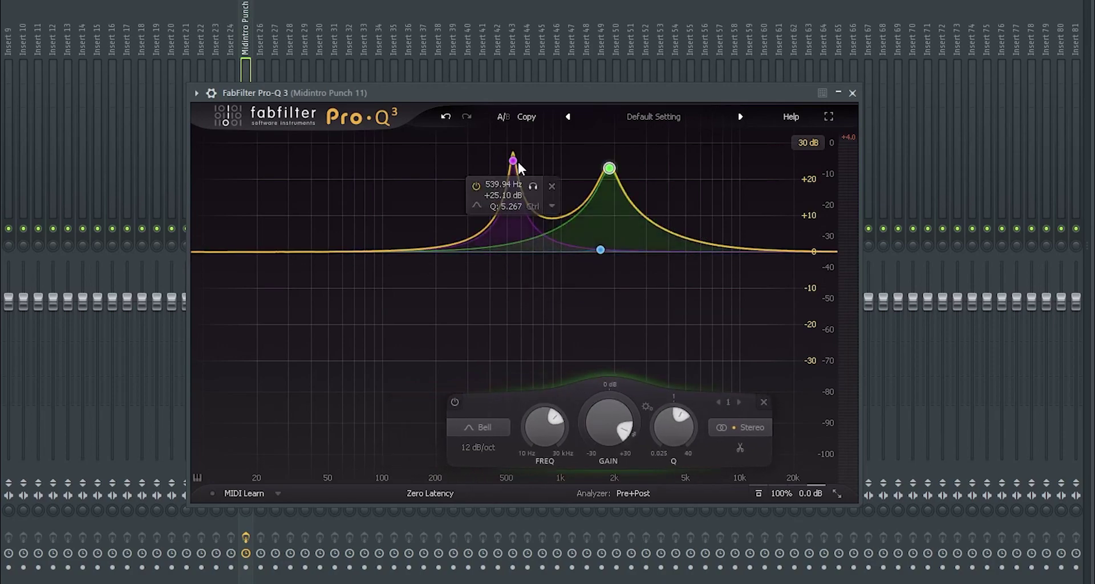
Listen to the kick with the 540 Hz band switched off.
{"action": "left_click", "coordinate": [476, 186]}
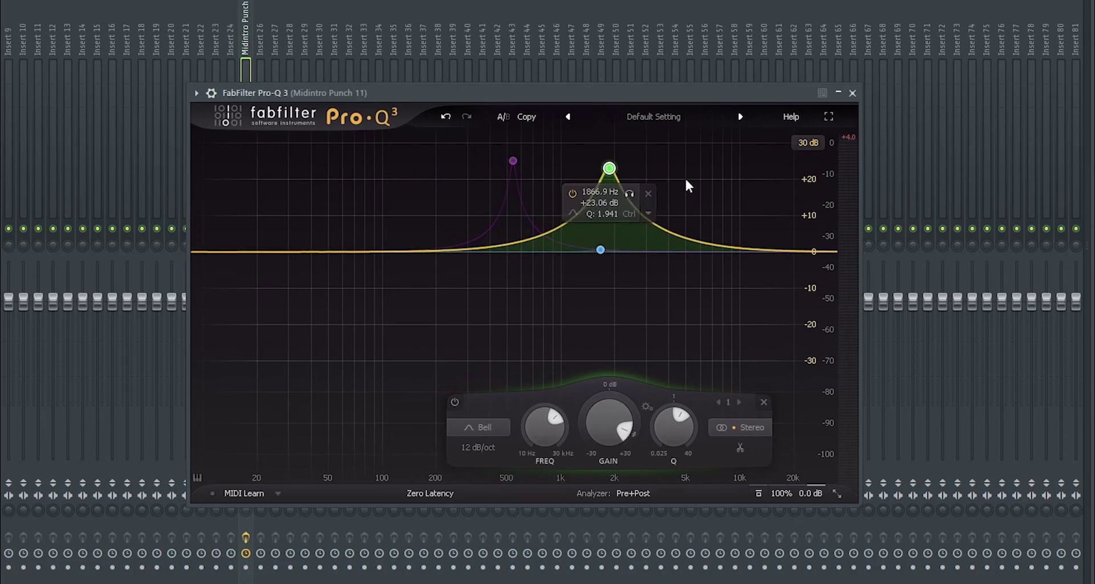
{"action": "key", "text": "space"}
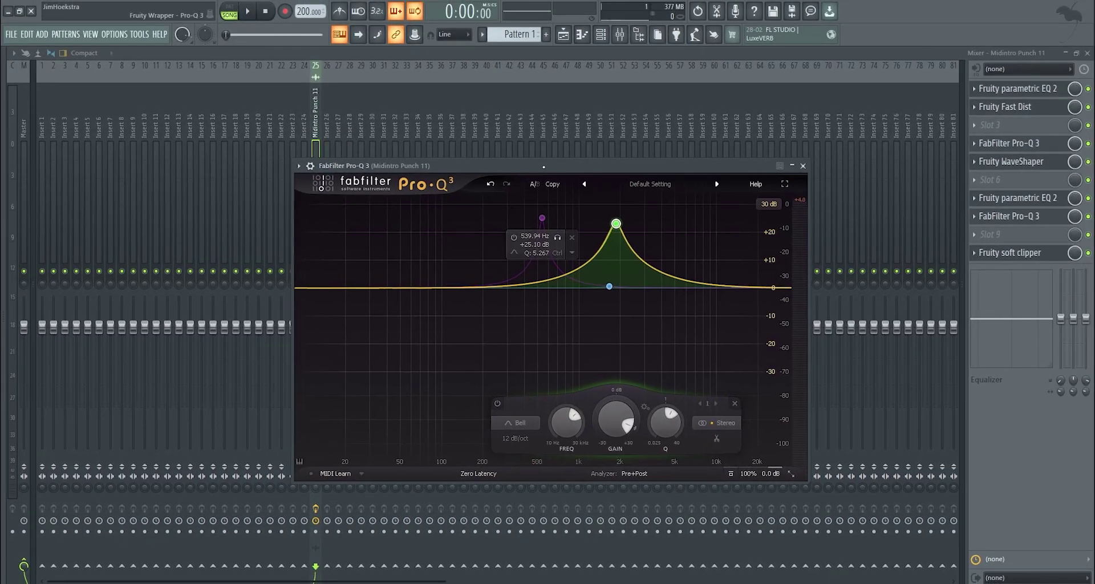
Place the Midintro punch 38 sample on playlist Track 6 for comparison, and delete both the clip and its channel.
{"action": "left_click", "coordinate": [563, 35]}
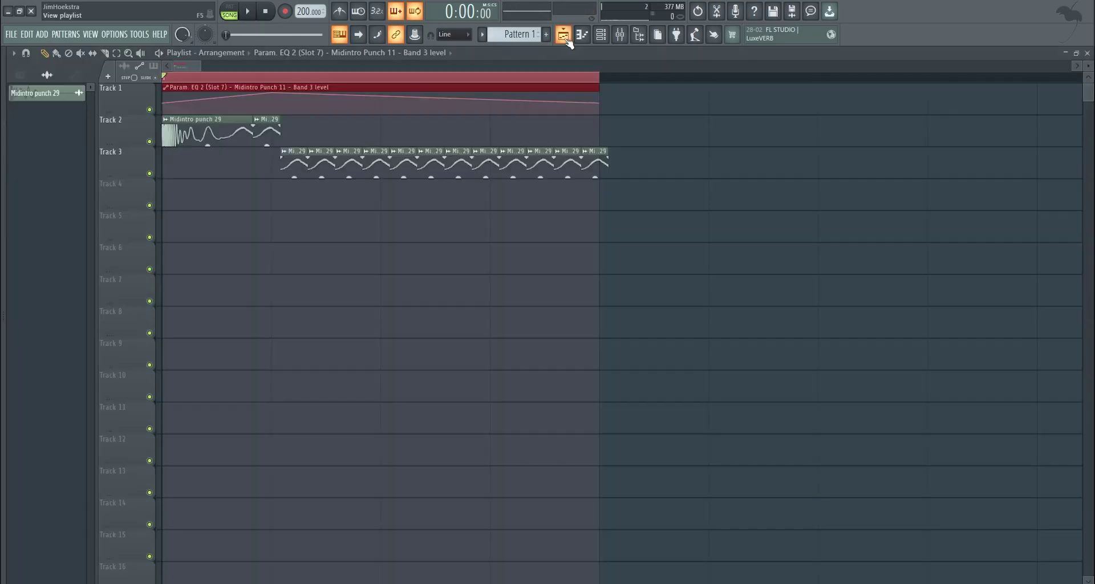
{"action": "mouse_move", "coordinate": [3, 309]}
{"action": "left_click_drag", "start_coordinate": [74, 398], "coordinate": [214, 263]}
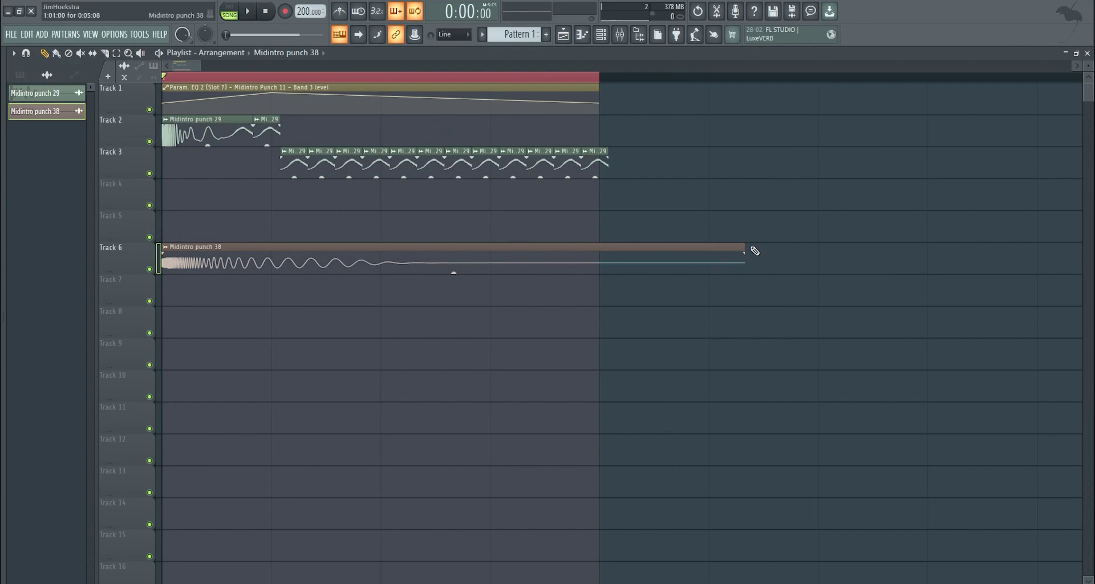
{"action": "right_click", "coordinate": [530, 247]}
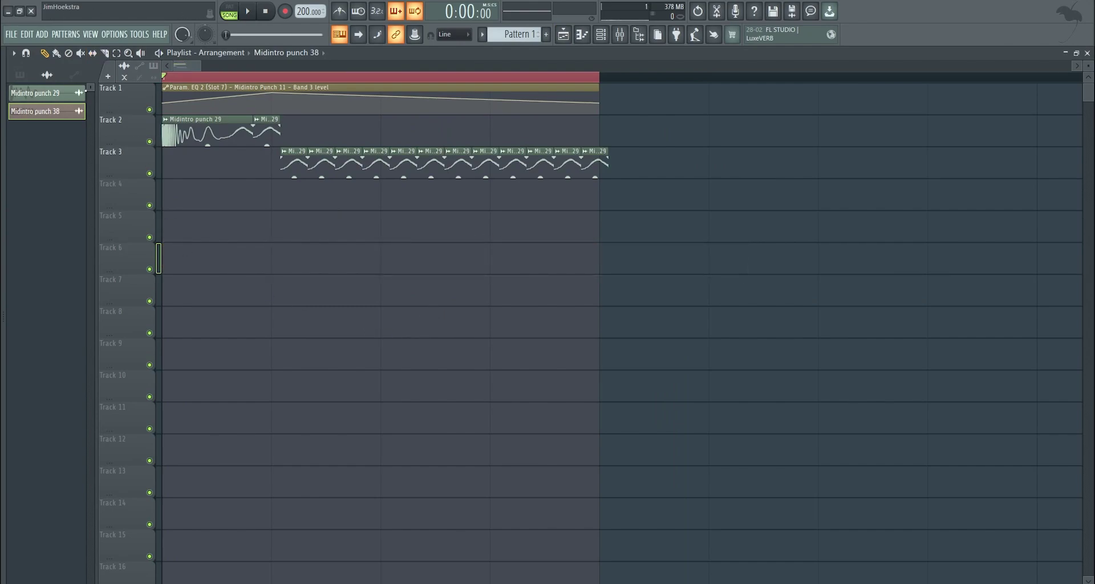
{"action": "right_click", "coordinate": [70, 105]}
{"action": "left_click", "coordinate": [91, 242]}
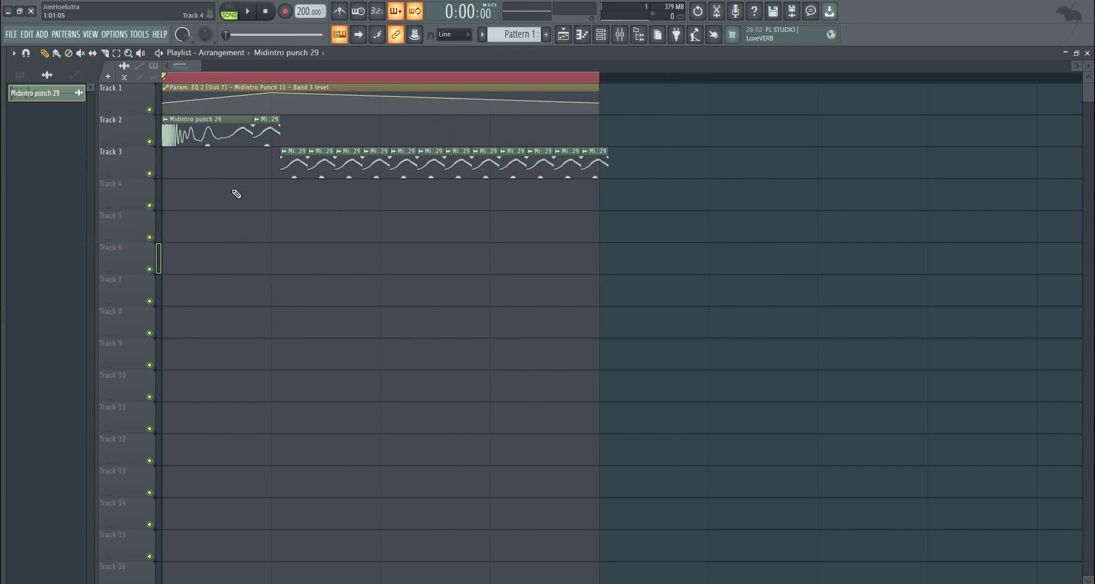
Reopen the slot 4 Pro-Q 3 and re-enable the 540 Hz band, comparing the loop with it off and on.
{"action": "left_click", "coordinate": [620, 34]}
{"action": "left_click", "coordinate": [1013, 144]}
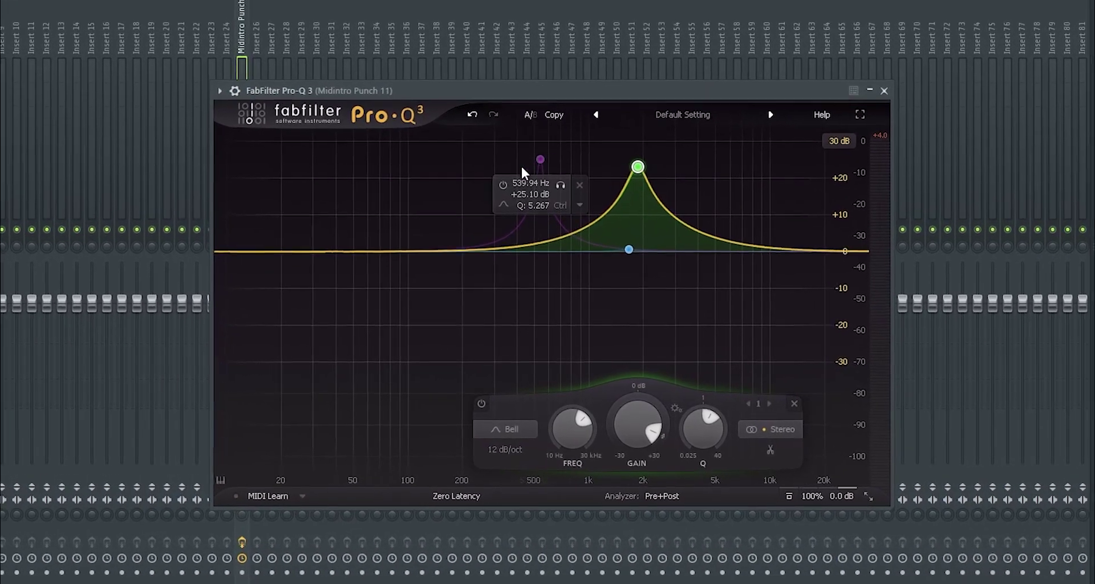
{"action": "left_click", "coordinate": [513, 237]}
{"action": "key", "text": "space"}
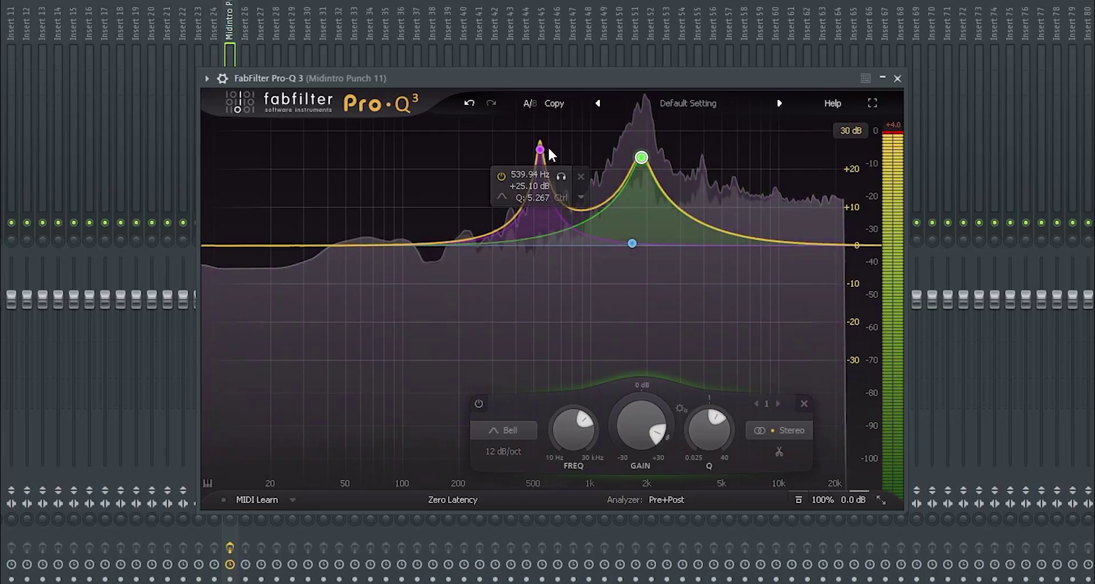
{"action": "left_click", "coordinate": [501, 176]}
{"action": "left_click", "coordinate": [501, 176]}
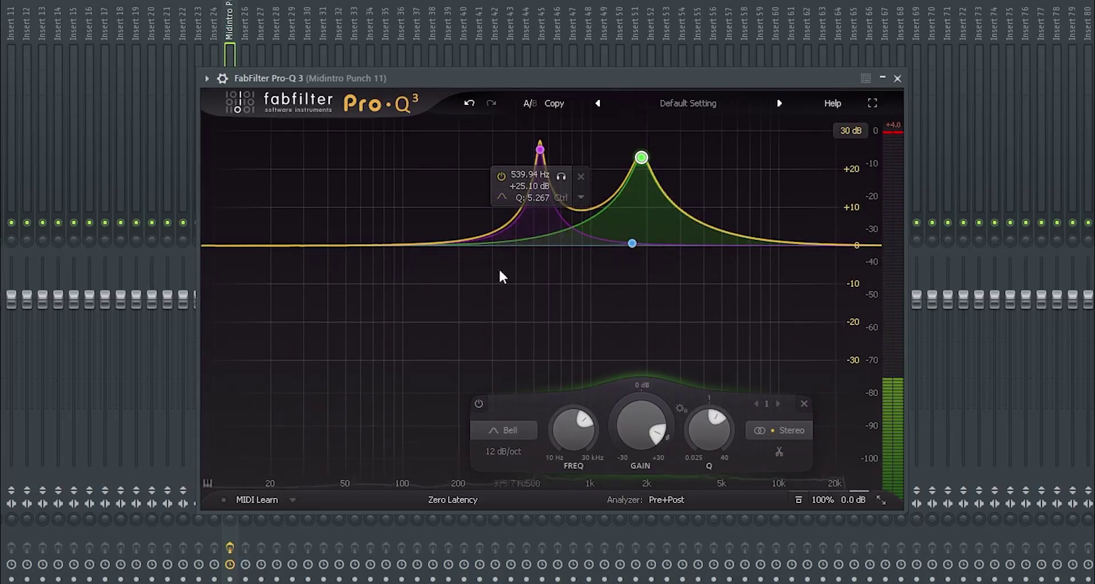
Add a narrow bell band, sweep it through the spectrum and place it near 3.9 kHz with +11.84 dB gain and a Q of 17.67.
{"action": "double_click", "coordinate": [461, 251]}
{"action": "left_click_drag", "start_coordinate": [462, 252], "coordinate": [528, 395]}
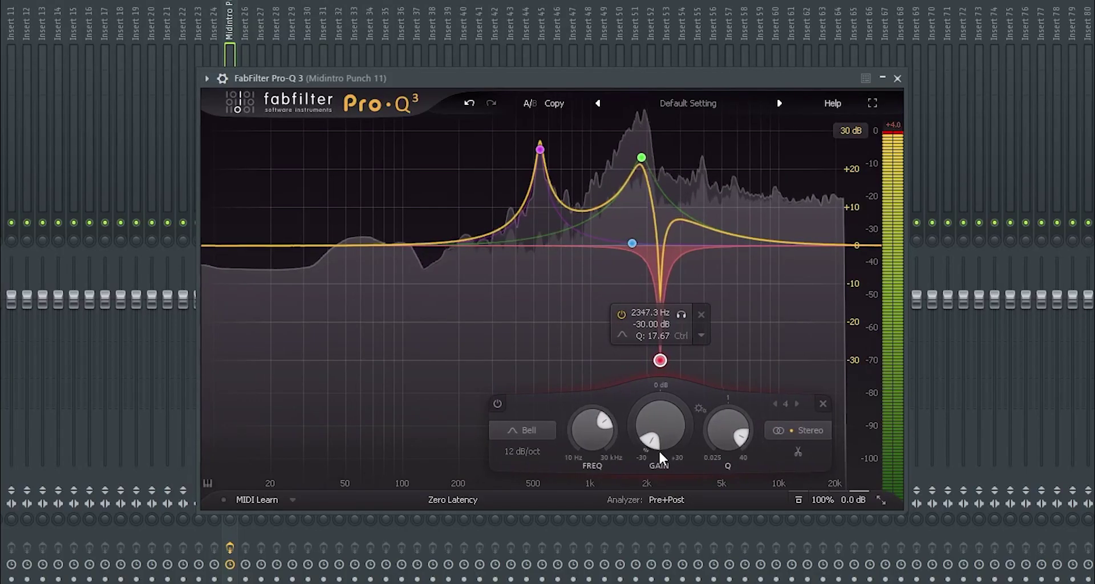
{"action": "left_click_drag", "start_coordinate": [658, 453], "coordinate": [702, 200]}
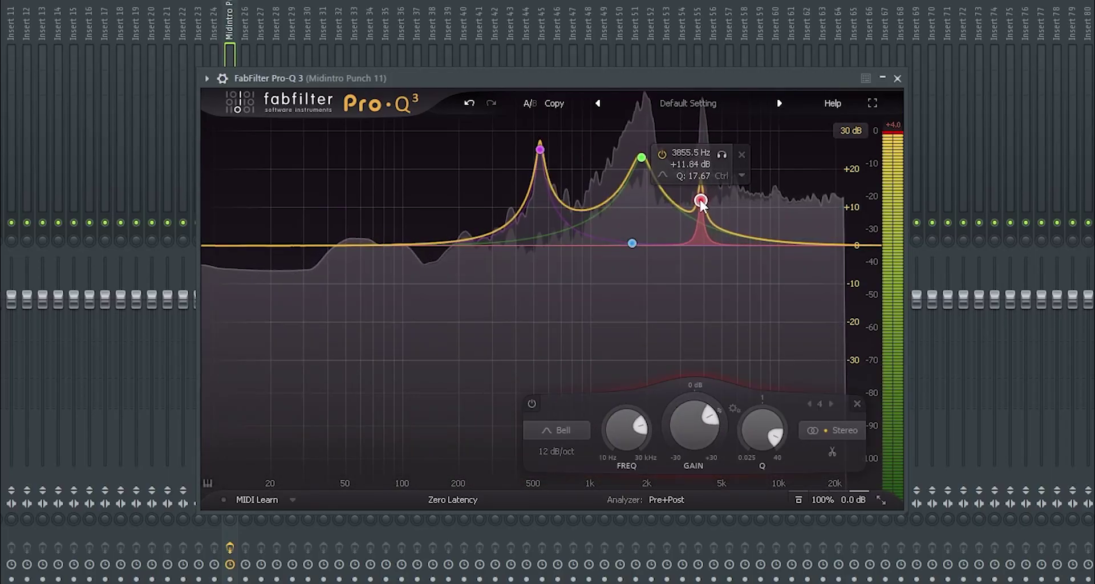
Add a broad bell band at about 1 kHz with roughly +2 dB gain to the slot 4 Pro-Q 3.
{"action": "left_click", "coordinate": [577, 260]}
{"action": "scroll", "coordinate": [577, 258], "scroll_direction": "up", "scroll_amount": 8}
{"action": "left_click_drag", "start_coordinate": [578, 260], "coordinate": [591, 234]}
{"action": "scroll", "coordinate": [589, 279], "scroll_direction": "down", "scroll_amount": 10}
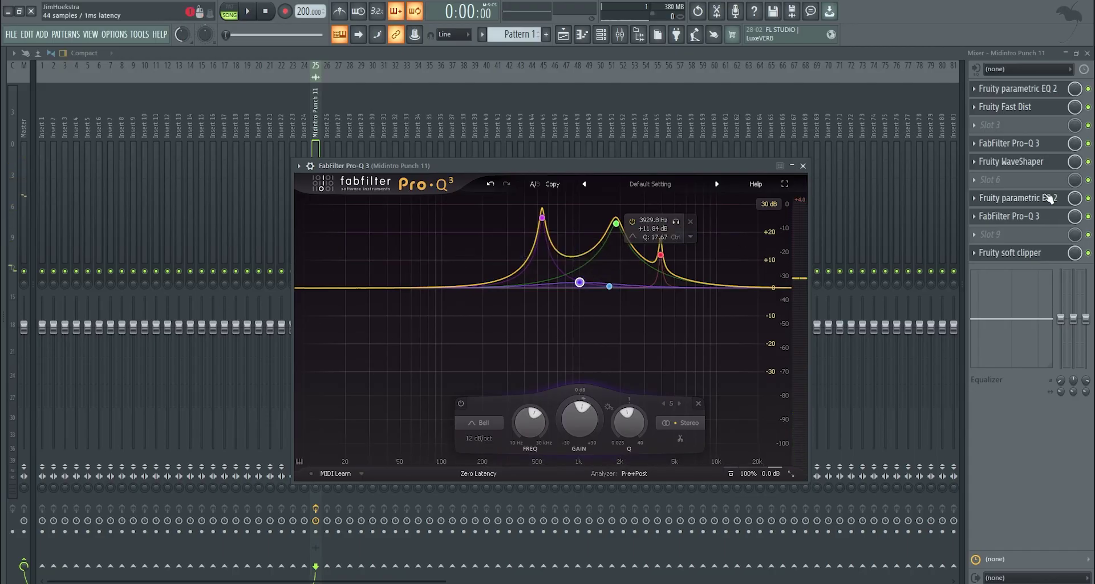
Load a FabFilter Pro-Q 3 in slot 5 and add a bell at about 1797 Hz, +2.94 dB, with stereo placement Left.
{"action": "left_click", "coordinate": [991, 164]}
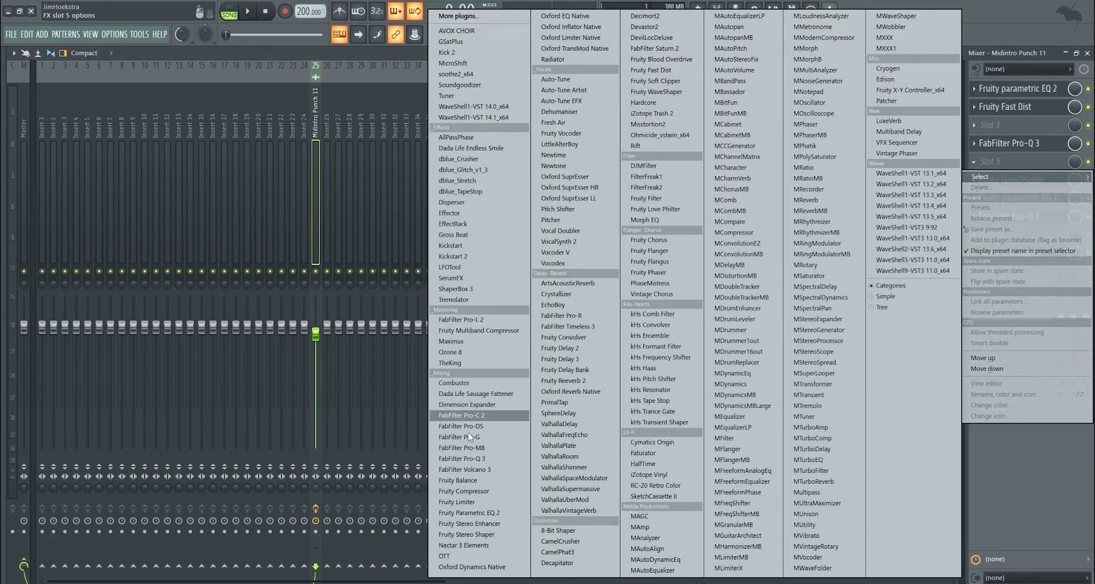
{"action": "left_click", "coordinate": [461, 459]}
{"action": "left_click_drag", "start_coordinate": [291, 245], "coordinate": [348, 222]}
{"action": "right_click", "coordinate": [348, 222]}
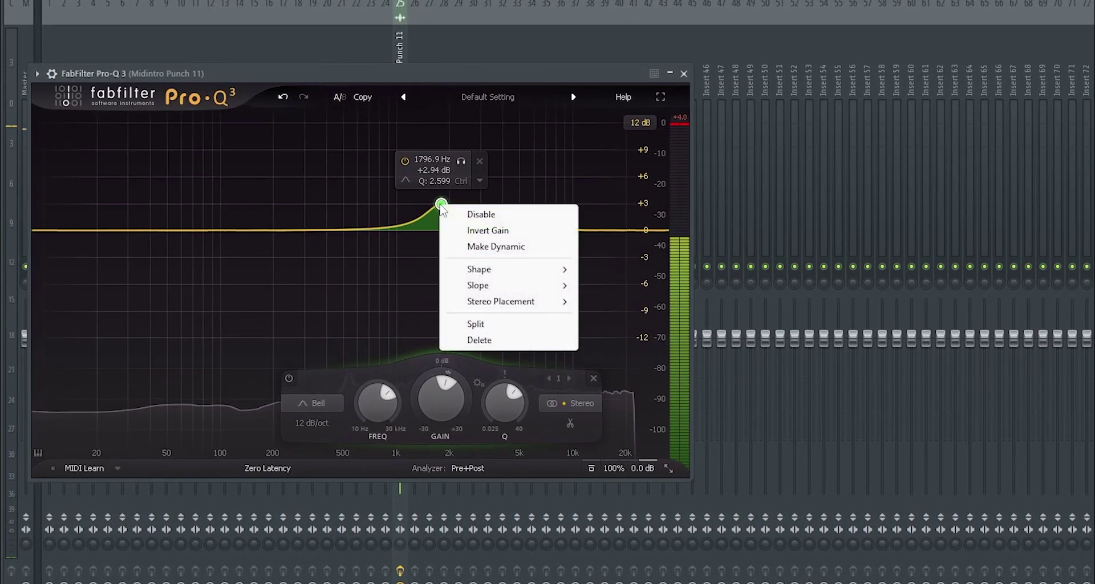
{"action": "mouse_move", "coordinate": [409, 279]}
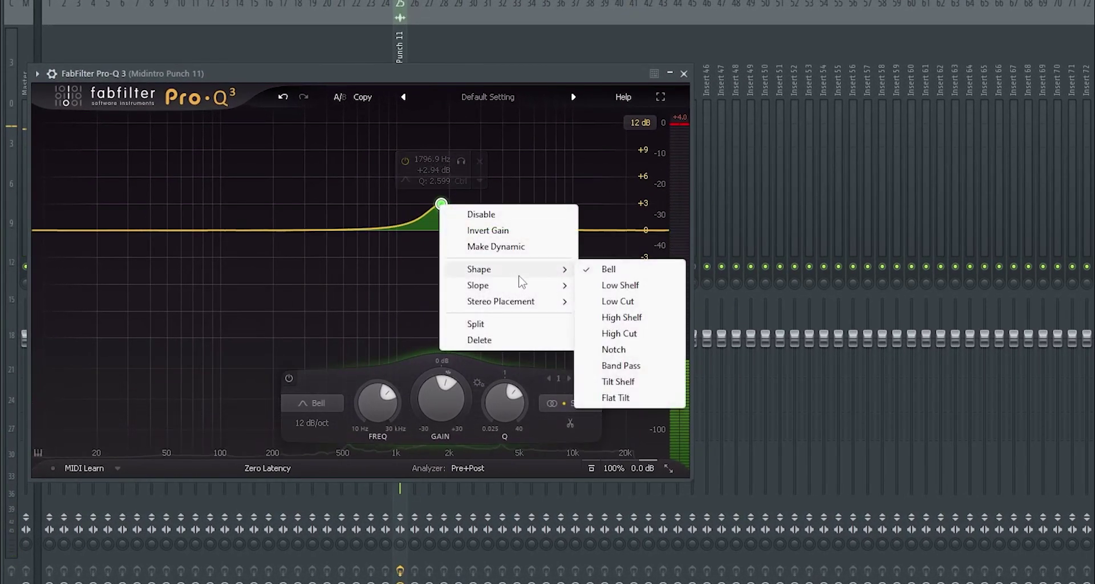
{"action": "mouse_move", "coordinate": [527, 302]}
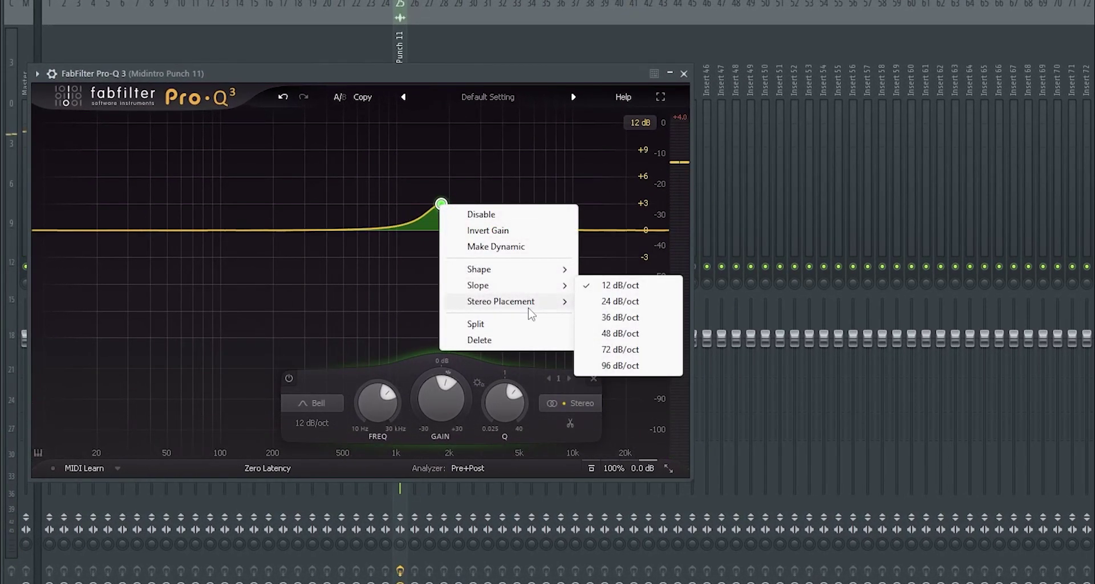
{"action": "left_click", "coordinate": [620, 302]}
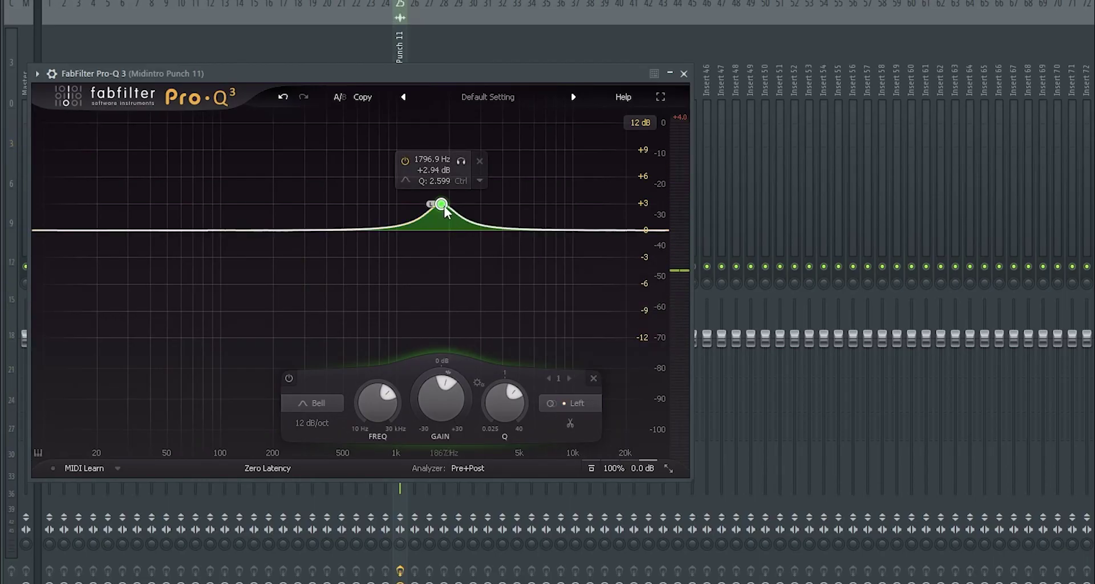
Shift the left-channel band down to about 850 Hz and add a second bell near 1.3 kHz with stereo placement Right.
{"action": "left_click_drag", "start_coordinate": [444, 208], "coordinate": [382, 201]}
{"action": "double_click", "coordinate": [418, 206]}
{"action": "right_click", "coordinate": [418, 207]}
{"action": "mouse_move", "coordinate": [526, 288]}
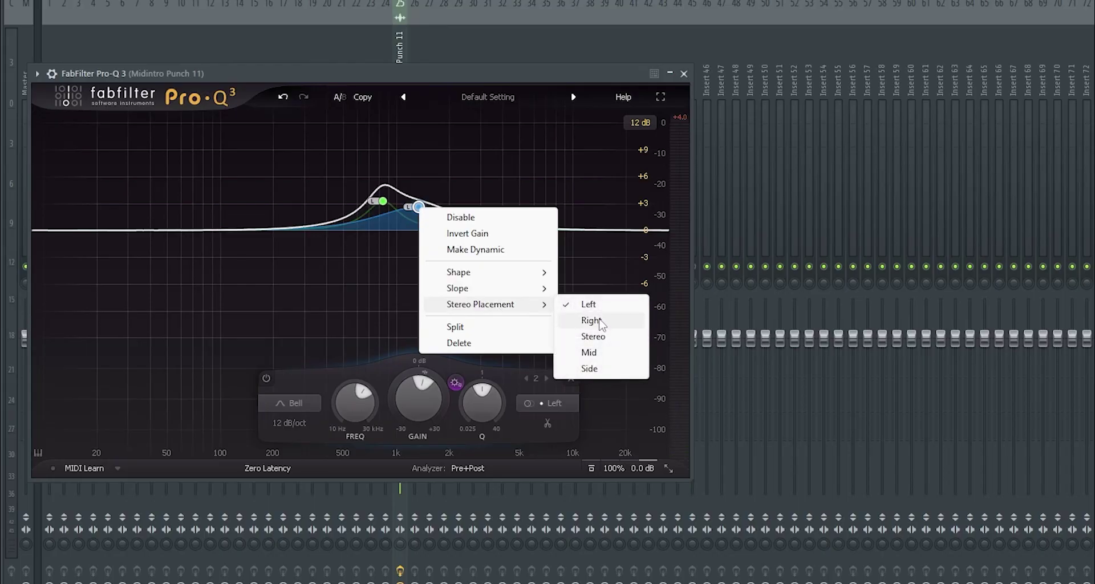
{"action": "left_click", "coordinate": [591, 320]}
Tune the left-channel band to about 525 Hz, +6.53 dB, Q 6.664, and the right-channel band to just under 2 kHz with a slight boost.
{"action": "left_click_drag", "start_coordinate": [419, 206], "coordinate": [494, 190]}
{"action": "scroll", "coordinate": [376, 204], "scroll_direction": "up", "scroll_amount": 5}
{"action": "left_click_drag", "start_coordinate": [380, 203], "coordinate": [421, 202]}
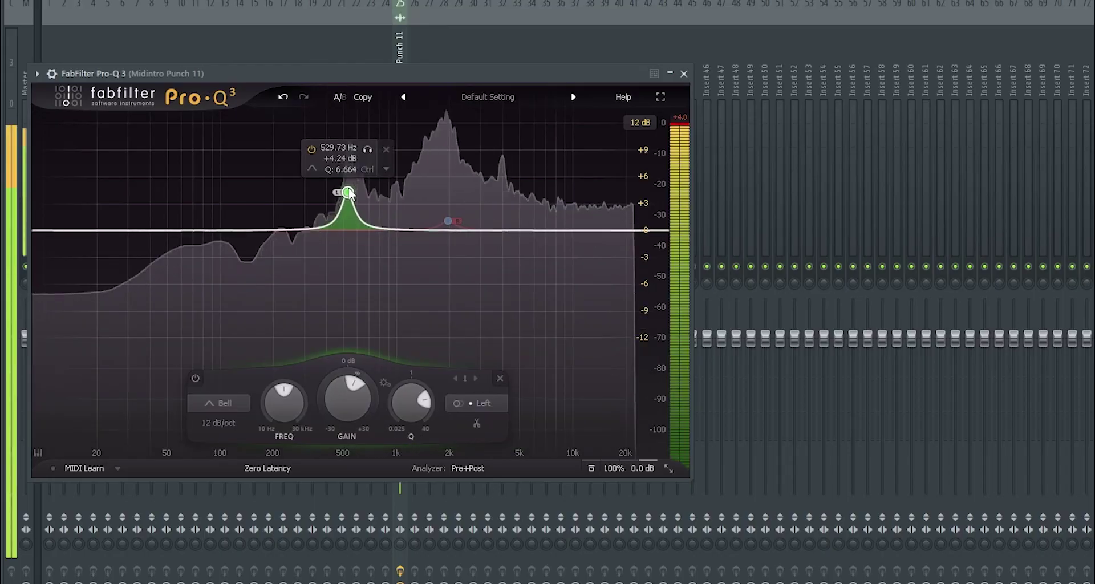
{"action": "left_click_drag", "start_coordinate": [347, 191], "coordinate": [350, 166]}
{"action": "left_click_drag", "start_coordinate": [275, 192], "coordinate": [274, 201]}
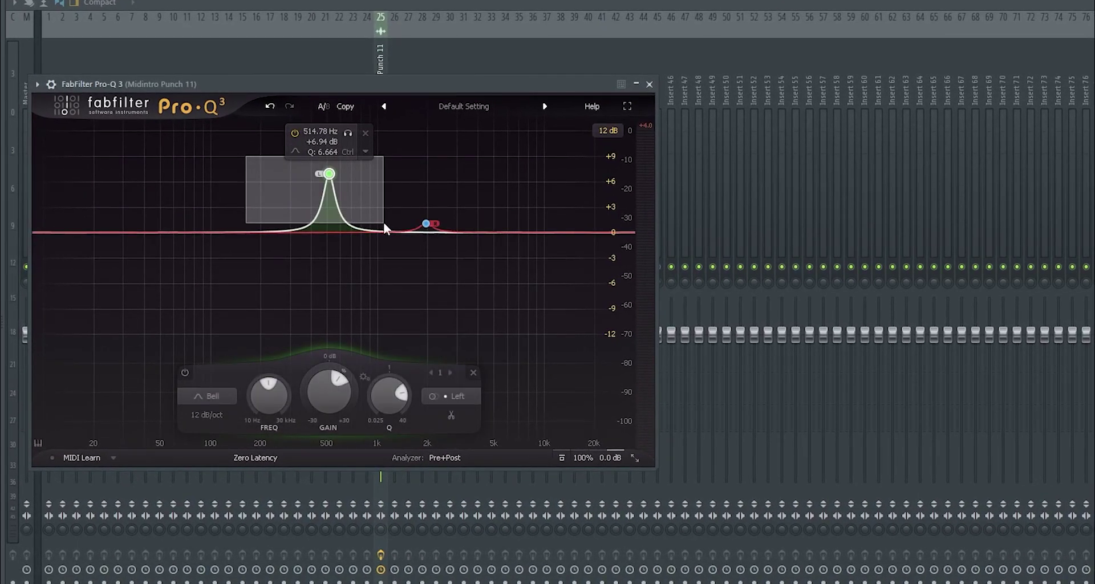
{"action": "left_click_drag", "start_coordinate": [384, 223], "coordinate": [346, 248]}
{"action": "mouse_move", "coordinate": [329, 174]}
{"action": "left_mouse_down"}
{"action": "mouse_move", "coordinate": [327, 245]}
{"action": "mouse_move", "coordinate": [331, 178]}
{"action": "left_mouse_up"}
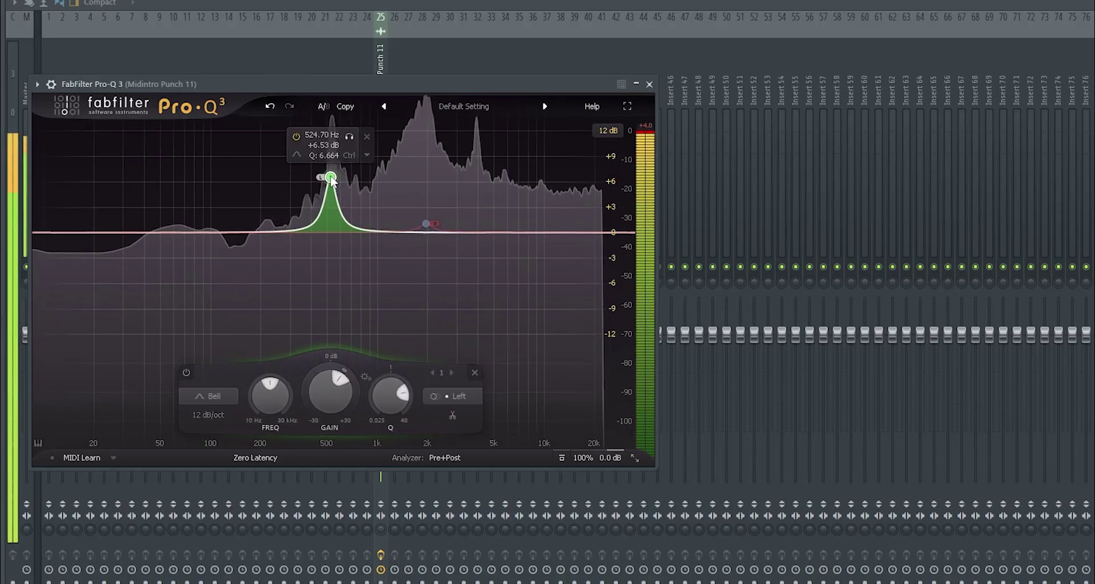
{"action": "mouse_move", "coordinate": [425, 225]}
{"action": "left_mouse_down"}
{"action": "mouse_move", "coordinate": [478, 275]}
{"action": "mouse_move", "coordinate": [428, 274]}
{"action": "mouse_move", "coordinate": [419, 203]}
{"action": "mouse_move", "coordinate": [419, 218]}
{"action": "left_mouse_up"}
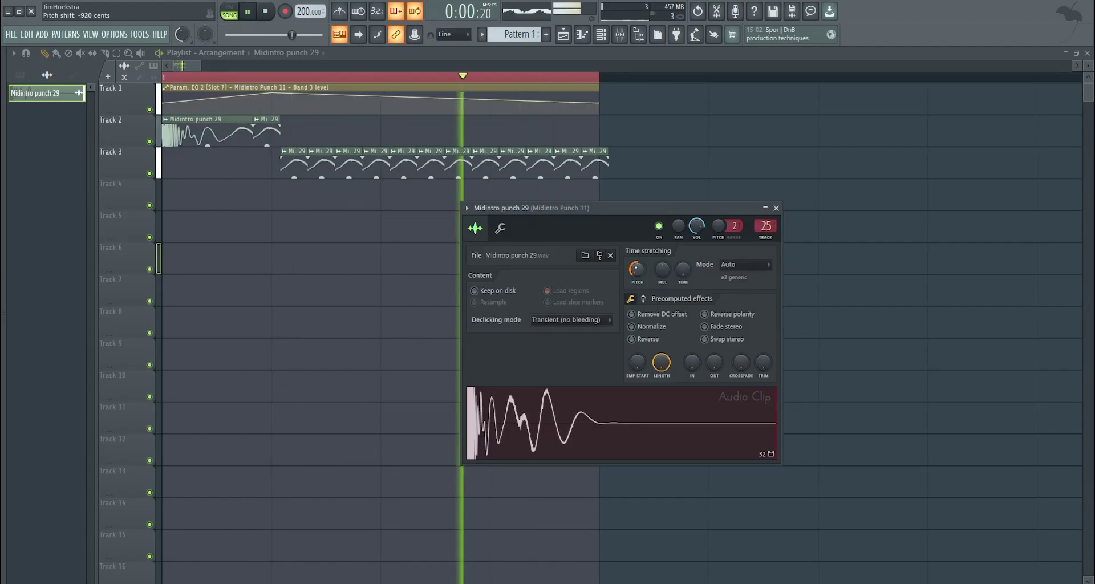
Adjust the Midintro punch 29 sample's time-stretch pitch and multiplier, extending its clips to close the gaps between them.
{"action": "left_click_drag", "start_coordinate": [636, 270], "coordinate": [640, 290]}
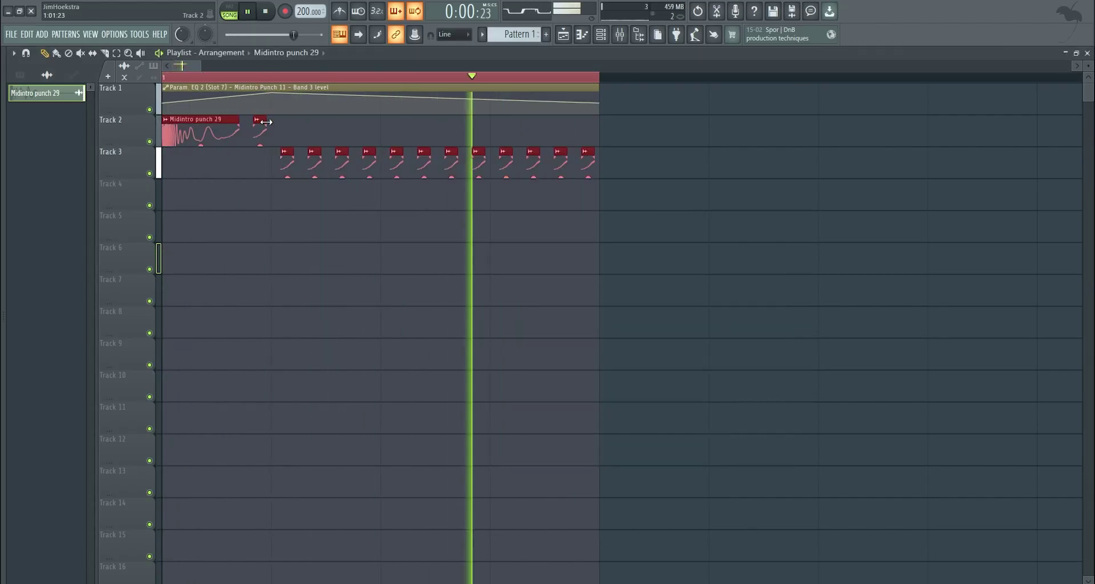
{"action": "left_click_drag", "start_coordinate": [269, 119], "coordinate": [275, 119]}
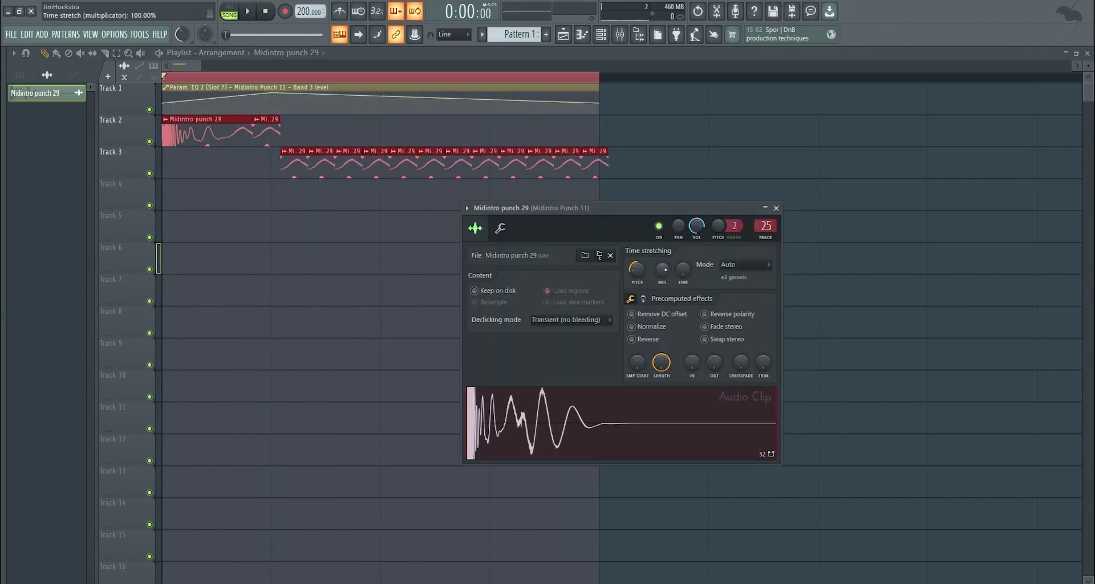
{"action": "left_click_drag", "start_coordinate": [661, 269], "coordinate": [662, 288]}
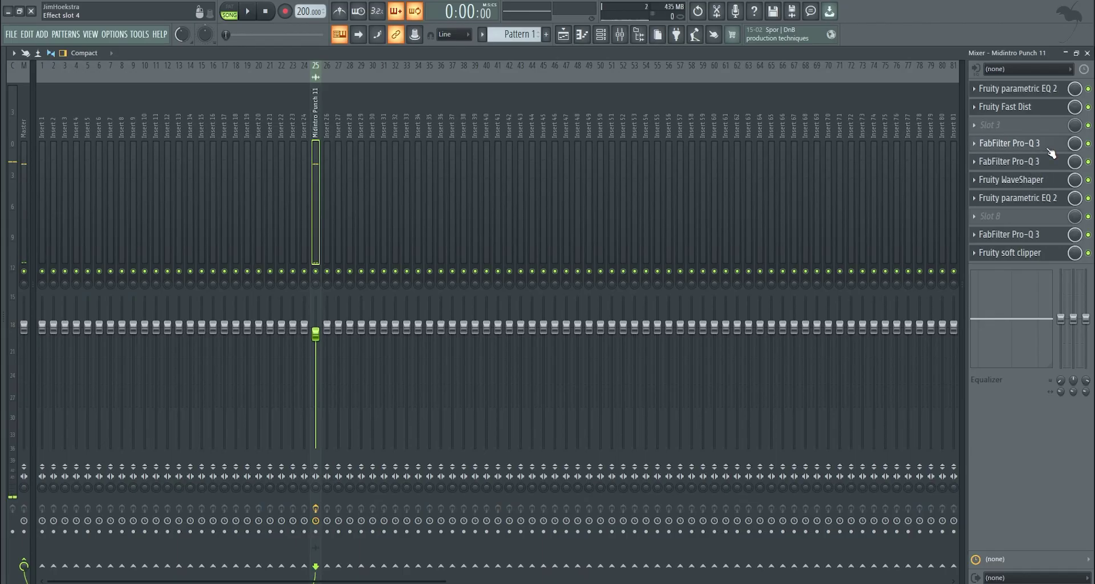
Select all bands of the slot 4 Pro-Q 3 and shift them slightly together.
{"action": "left_click", "coordinate": [1045, 161]}
{"action": "left_click_drag", "start_coordinate": [501, 208], "coordinate": [723, 343]}
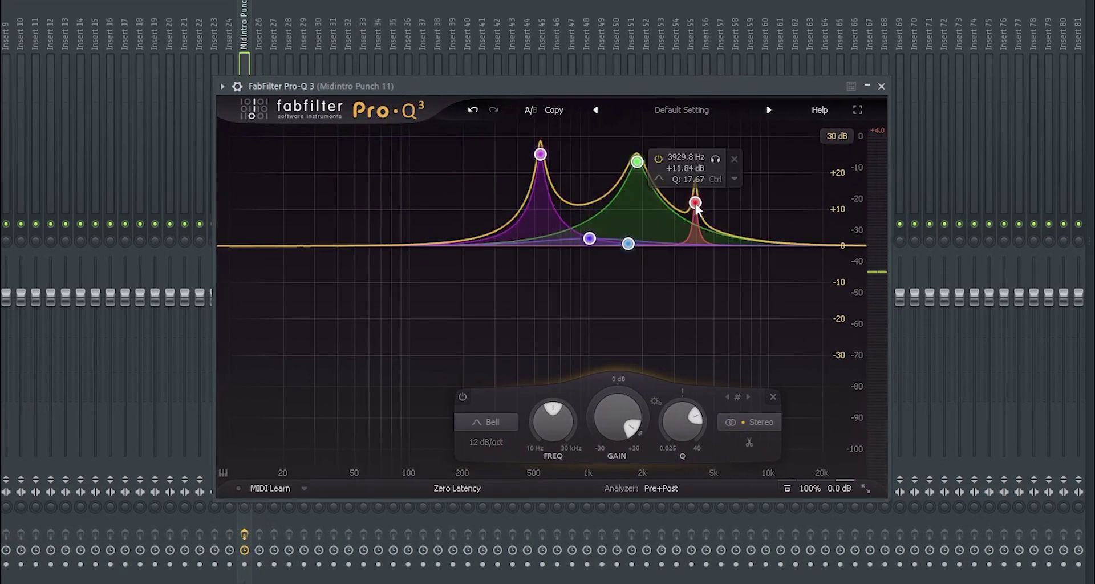
{"action": "mouse_move", "coordinate": [697, 208]}
{"action": "left_mouse_down"}
{"action": "mouse_move", "coordinate": [713, 213]}
{"action": "mouse_move", "coordinate": [692, 252]}
{"action": "mouse_move", "coordinate": [689, 190]}
{"action": "mouse_move", "coordinate": [695, 198]}
{"action": "left_mouse_up"}
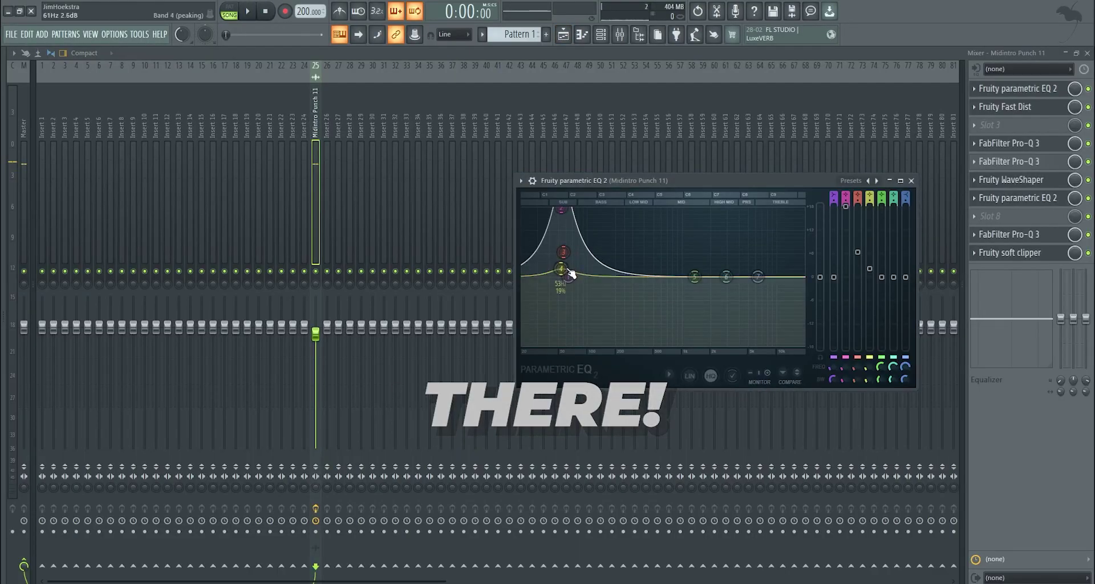
Boost the sub range with band 4 of the slot 7 parametric EQ 2 by about 2.6 dB and play the kick.
{"action": "left_click_drag", "start_coordinate": [571, 279], "coordinate": [570, 277]}
{"action": "key", "text": "space"}
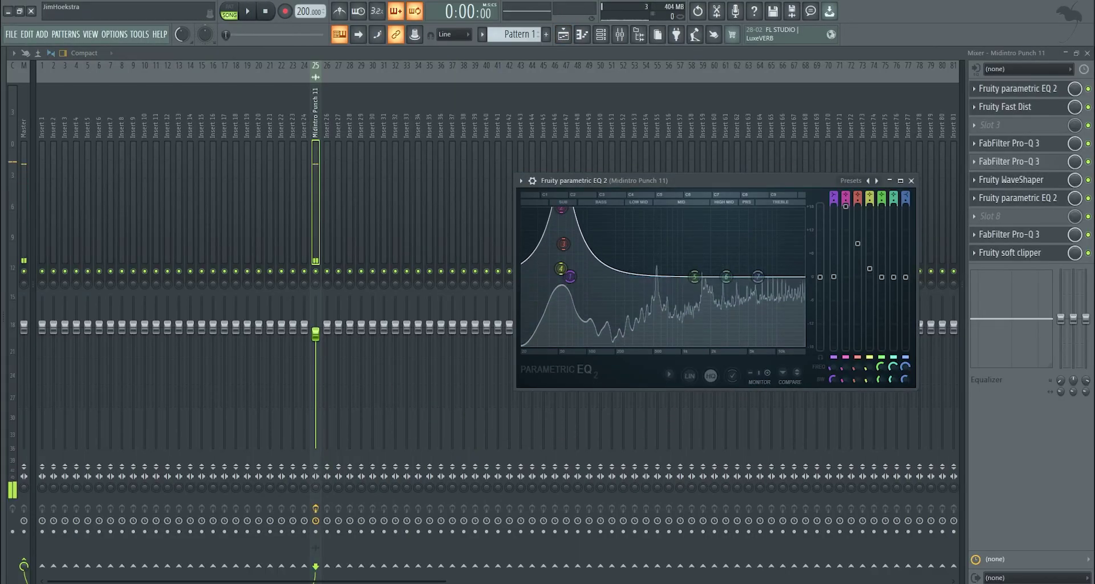
Review the plugins in the mixer chain, including the slot 1 parametric EQ 2, the slot 4 Pro-Q 3 and the WaveShaper.
{"action": "left_click", "coordinate": [1036, 199]}
{"action": "left_click", "coordinate": [1036, 199]}
{"action": "left_click", "coordinate": [1024, 199]}
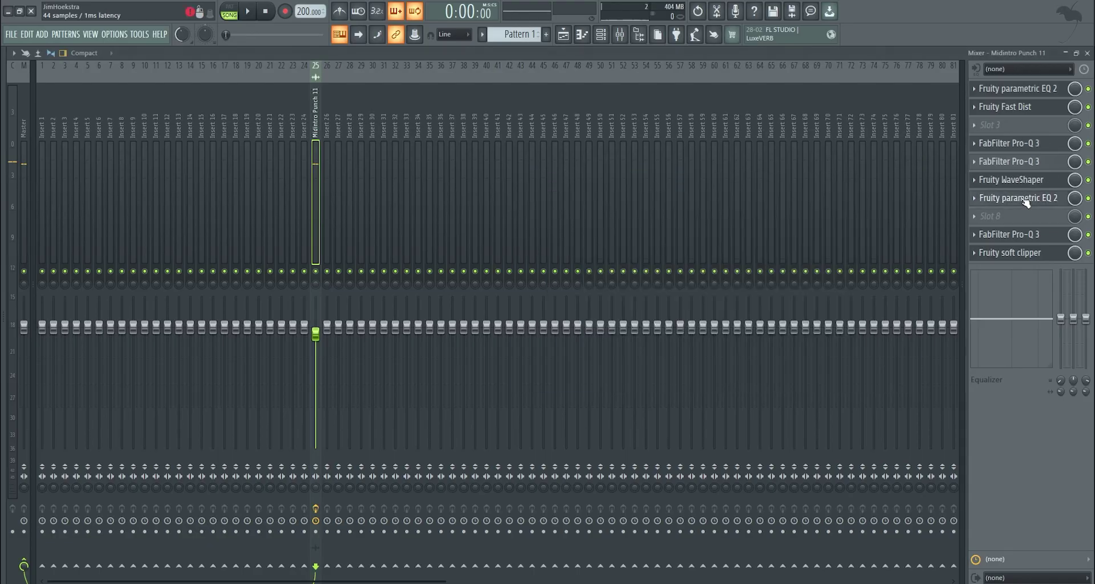
{"action": "left_click", "coordinate": [1019, 89]}
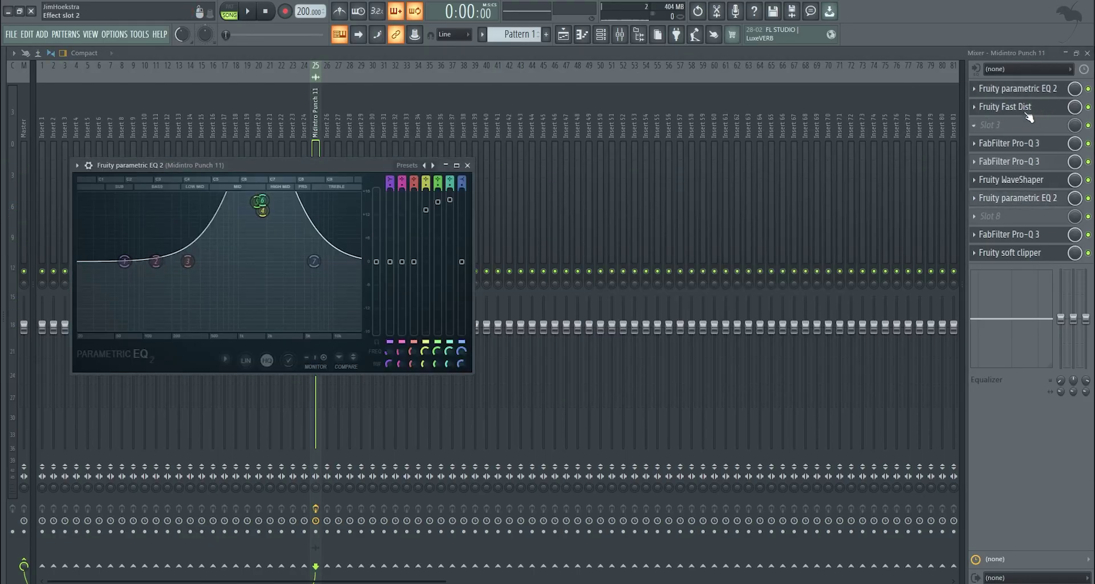
{"action": "left_click", "coordinate": [992, 145]}
{"action": "left_click", "coordinate": [1041, 185]}
Sweep band 5 of the slot 7 parametric EQ 2 through the mids with a slight boost while the kick plays.
{"action": "left_click", "coordinate": [1036, 198]}
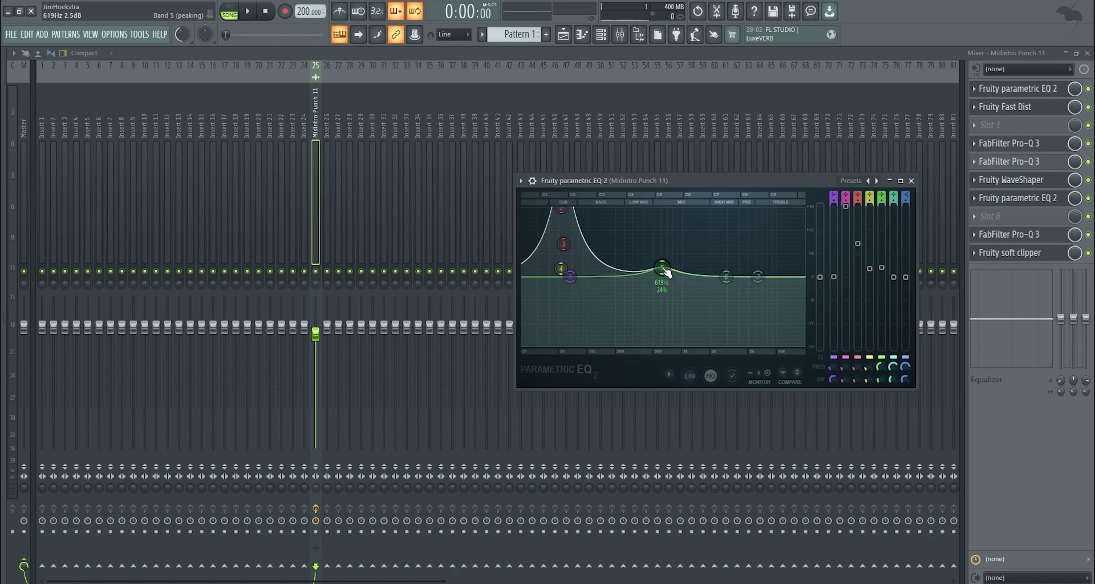
{"action": "key", "text": "space"}
{"action": "left_click_drag", "start_coordinate": [664, 268], "coordinate": [687, 242]}
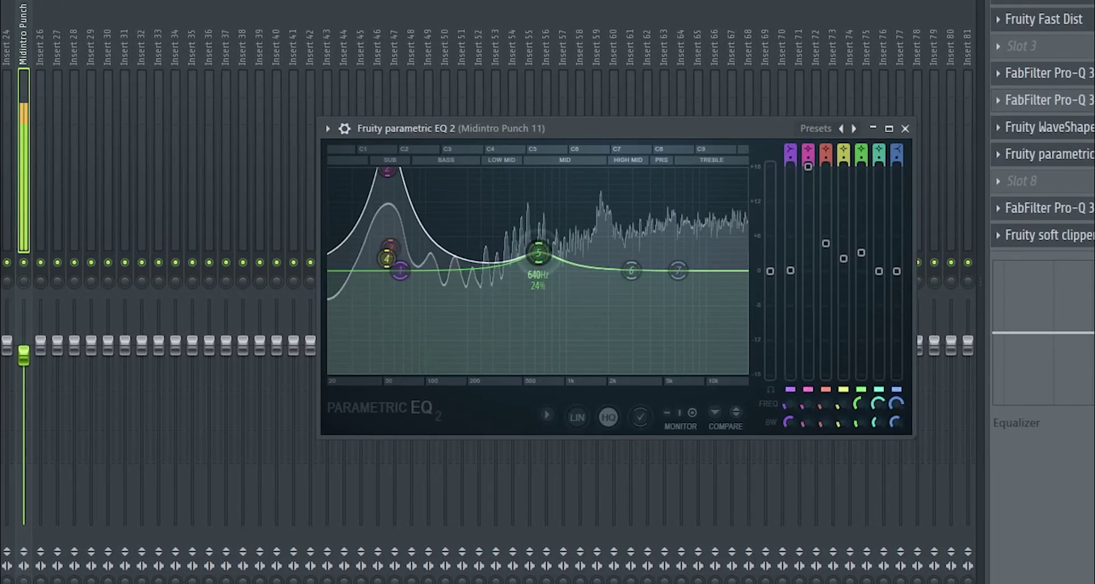
{"action": "left_click_drag", "start_coordinate": [575, 219], "coordinate": [519, 249]}
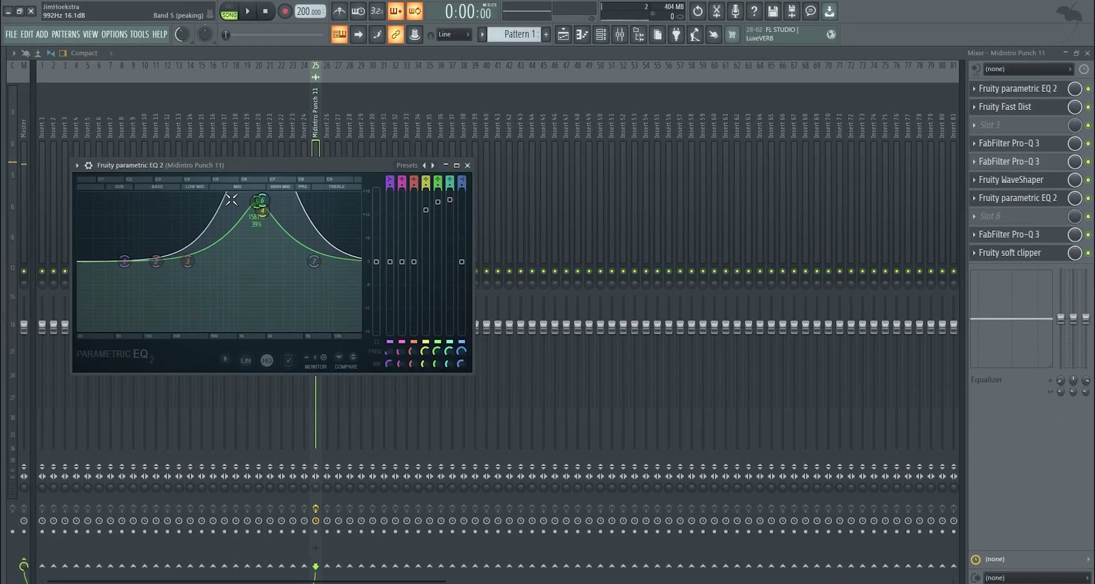
Reshape the slot 1 parametric EQ 2 during playback, cutting the low mids with band 4 and boosting band 3 about 9.7 dB near 1982 Hz.
{"action": "left_click_drag", "start_coordinate": [265, 220], "coordinate": [269, 212]}
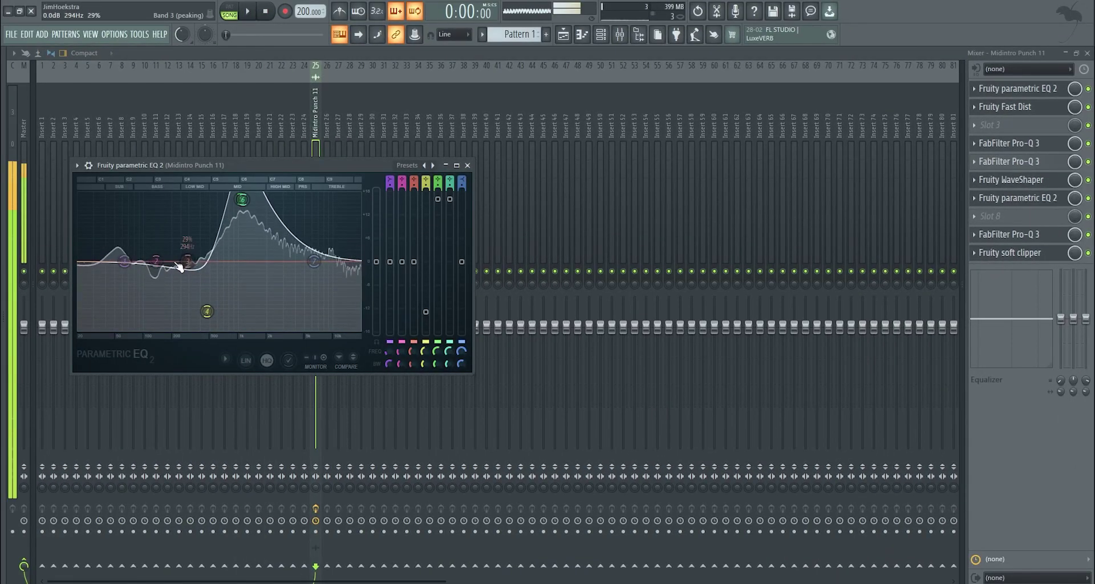
{"action": "mouse_move", "coordinate": [244, 224]}
{"action": "left_mouse_down"}
{"action": "mouse_move", "coordinate": [236, 214]}
{"action": "mouse_move", "coordinate": [265, 222]}
{"action": "left_mouse_up"}
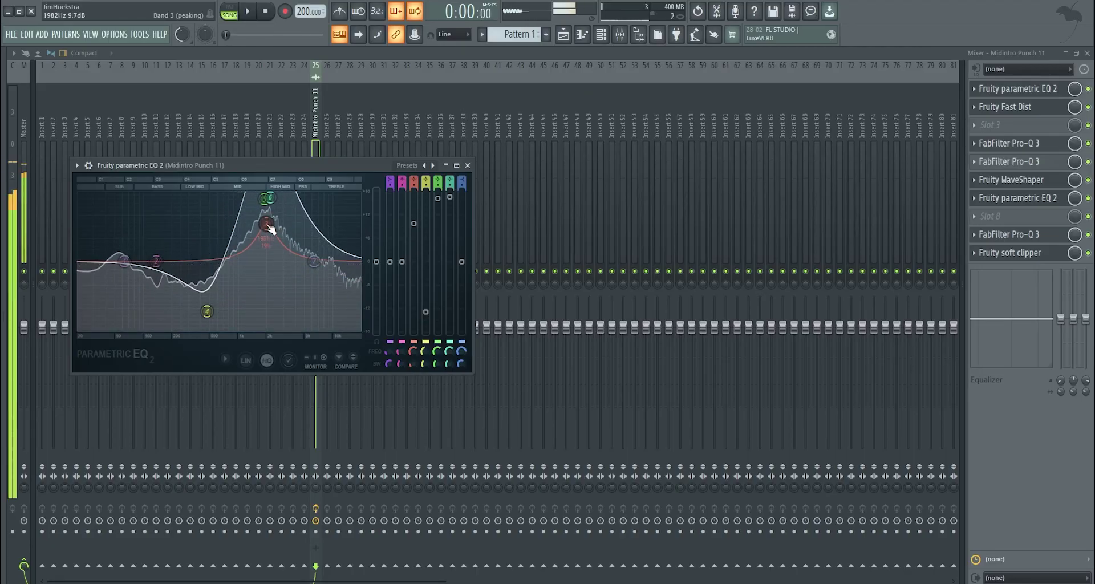
{"action": "key", "text": "space"}
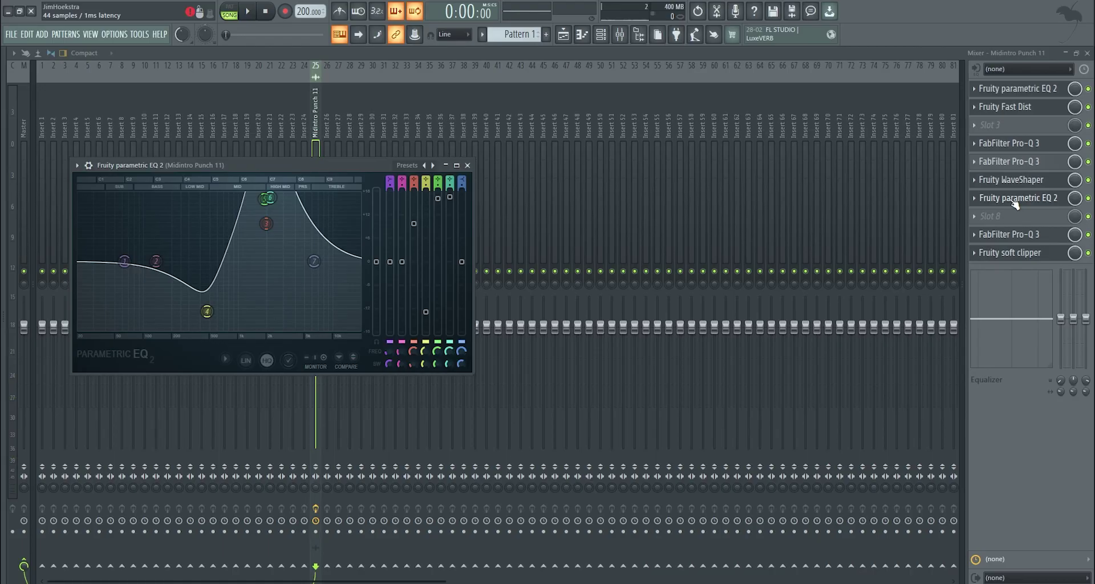
Review the first half of the mixer chain, from the slot 1 parametric EQ 2 and Fast Dist to the WaveShaper.
{"action": "left_click", "coordinate": [1015, 89]}
{"action": "left_click", "coordinate": [1015, 88]}
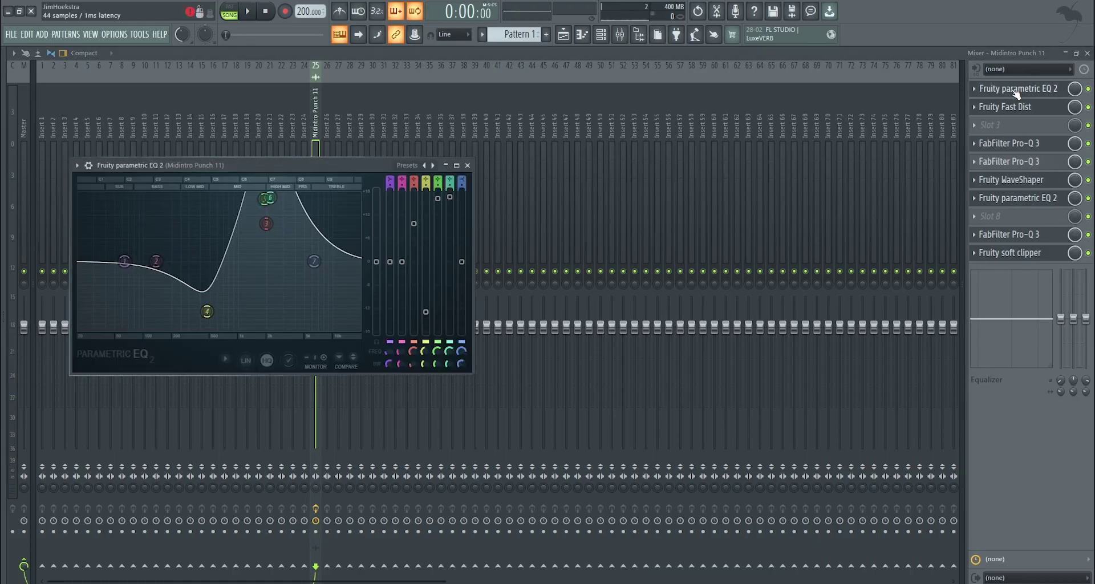
{"action": "left_click", "coordinate": [1012, 90]}
{"action": "left_click", "coordinate": [1013, 90]}
{"action": "left_click", "coordinate": [1030, 108]}
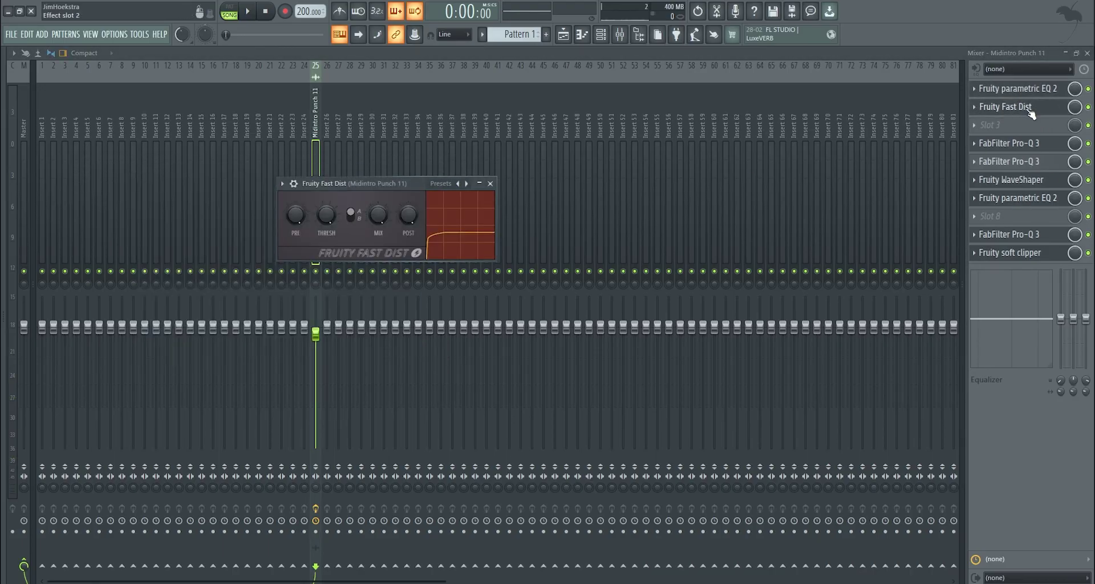
{"action": "left_click", "coordinate": [992, 91]}
{"action": "left_click", "coordinate": [992, 107]}
{"action": "left_click", "coordinate": [1018, 145]}
{"action": "left_click", "coordinate": [1012, 161]}
{"action": "left_click", "coordinate": [1012, 180]}
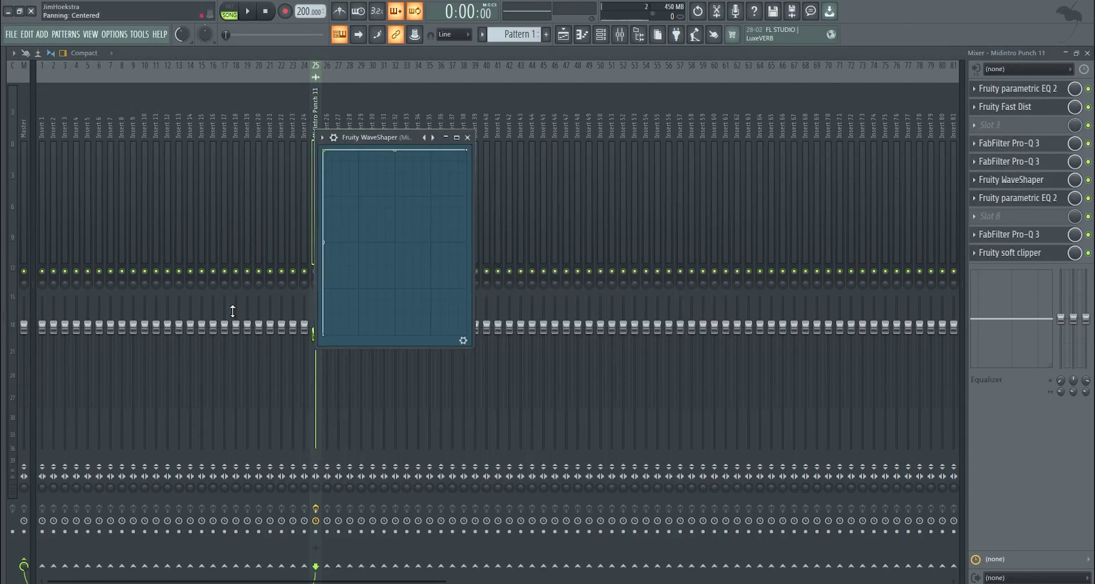
Review the slot 7 parametric EQ 2, the playlist, the slot 9 Pro-Q 3 and the soft clipper.
{"action": "left_click", "coordinate": [1051, 198]}
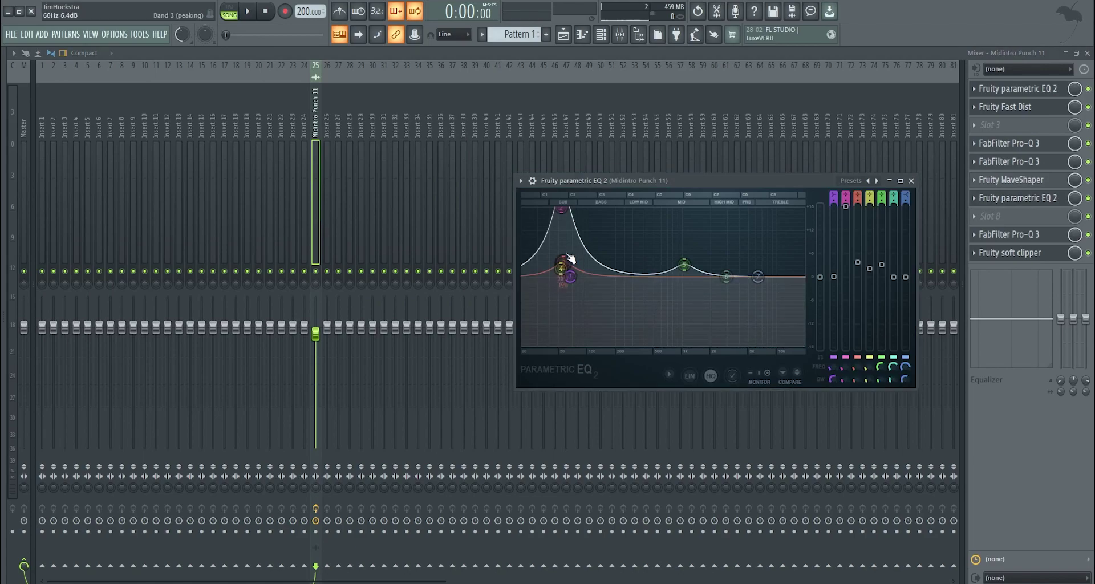
{"action": "left_click", "coordinate": [563, 34]}
{"action": "left_click_drag", "start_coordinate": [694, 133], "coordinate": [274, 108]}
{"action": "left_click_drag", "start_coordinate": [689, 196], "coordinate": [203, 145]}
{"action": "left_click", "coordinate": [620, 35]}
{"action": "left_click", "coordinate": [1027, 239]}
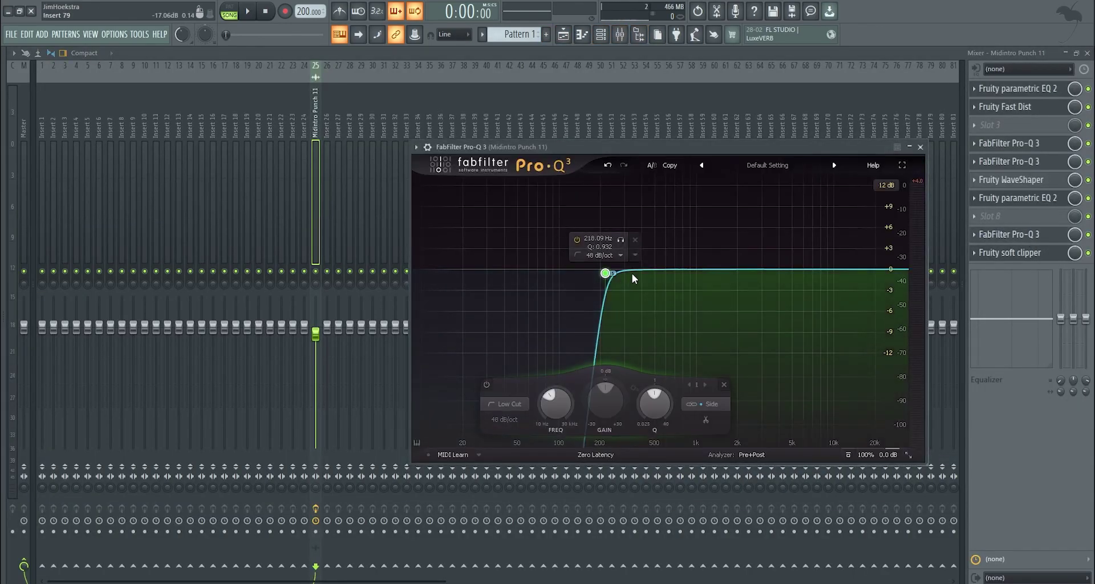
{"action": "left_click", "coordinate": [1020, 257]}
{"action": "left_click", "coordinate": [1018, 257]}
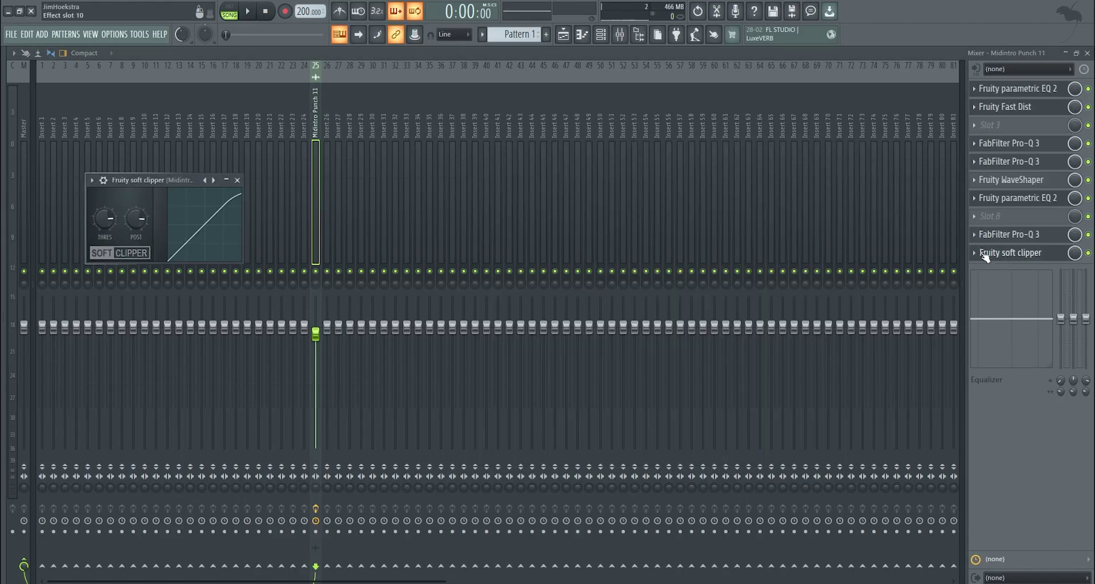
Duplicate all kick clips and the automation further along the playlist, and delete the copied clips on Track 2.
{"action": "left_click", "coordinate": [570, 39]}
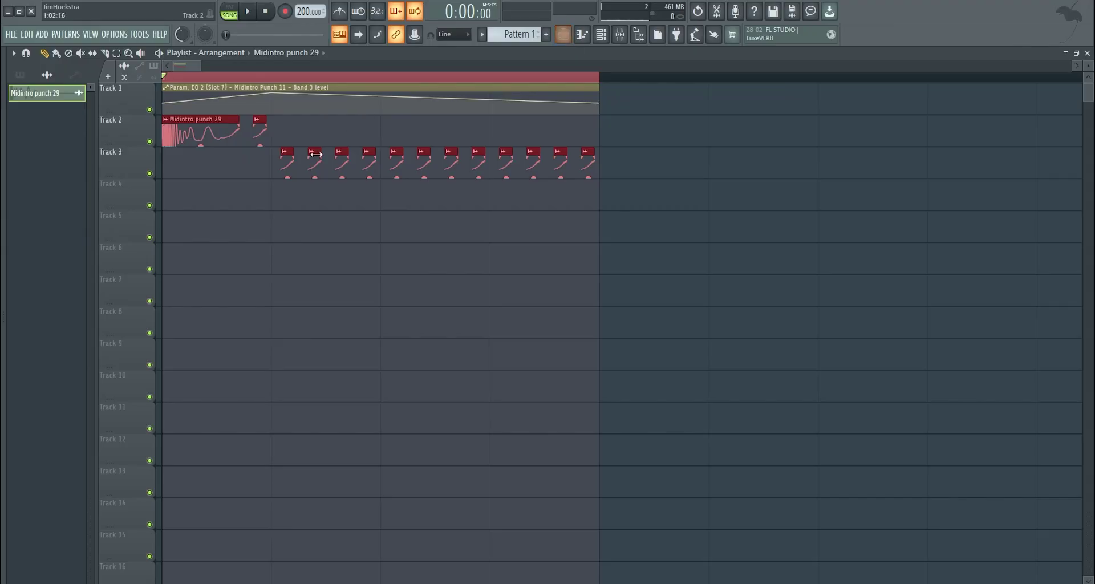
{"action": "left_click_drag", "start_coordinate": [680, 207], "coordinate": [589, 86]}
{"action": "scroll", "coordinate": [204, 102], "scroll_direction": "down", "scroll_amount": 2}
{"action": "scroll", "coordinate": [605, 114], "scroll_direction": "up", "scroll_amount": 2}
{"action": "left_click", "coordinate": [531, 132]}
{"action": "right_click", "coordinate": [605, 133]}
{"action": "right_click", "coordinate": [664, 133]}
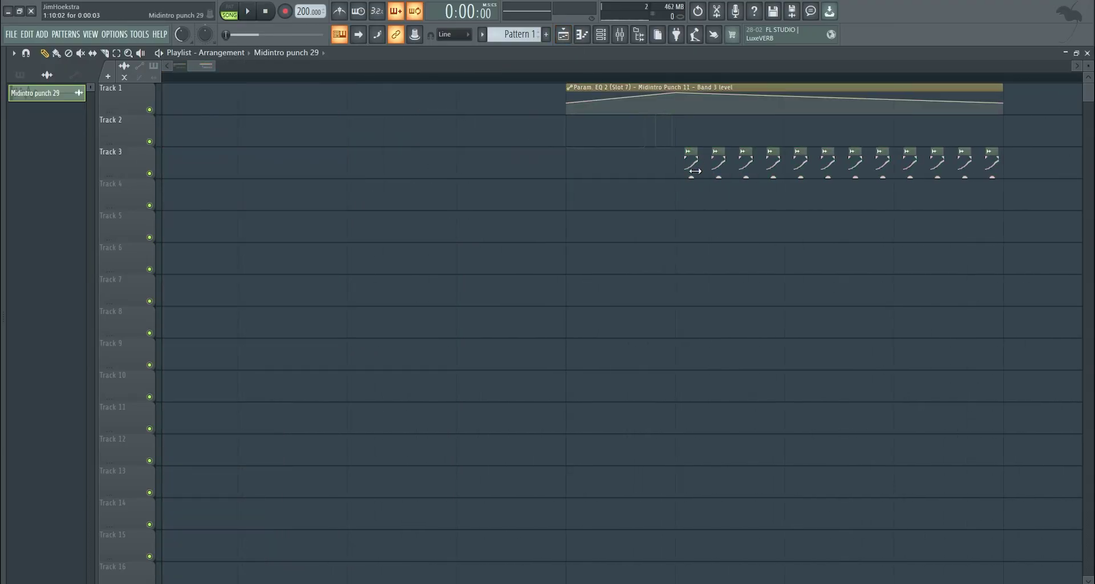
Move the copied tail clips to the start of Track 2 under the automation and duplicate four of them to fill its length.
{"action": "left_click_drag", "start_coordinate": [687, 151], "coordinate": [1011, 187]}
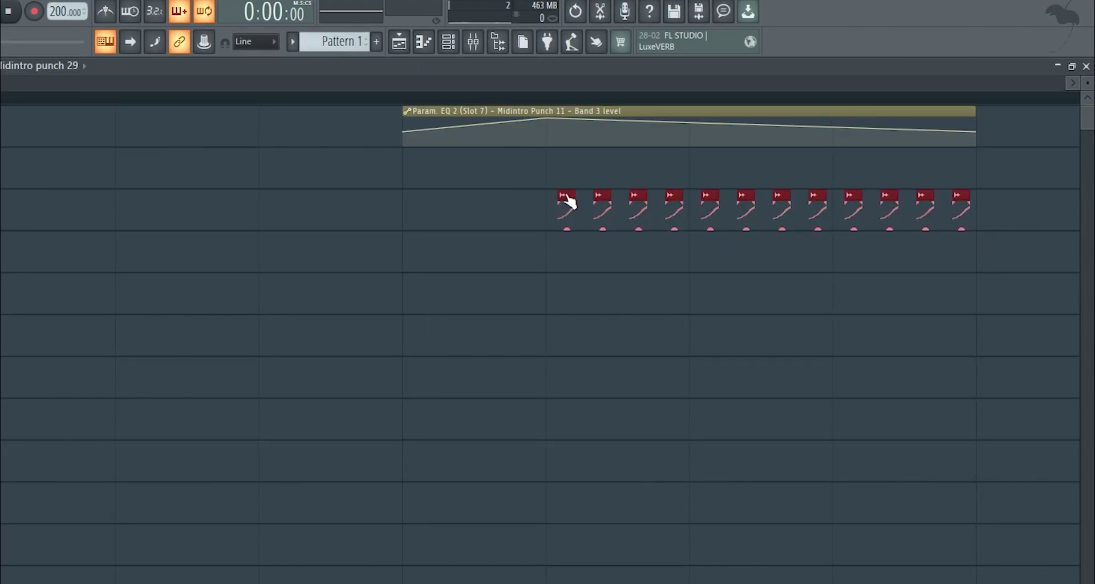
{"action": "left_click", "coordinate": [562, 195]}
{"action": "left_click", "coordinate": [553, 183]}
{"action": "key", "text": "ctrl+z"}
{"action": "left_click_drag", "start_coordinate": [570, 196], "coordinate": [414, 146]}
{"action": "left_click_drag", "start_coordinate": [866, 176], "coordinate": [697, 150]}
{"action": "key", "text": "ctrl+b"}
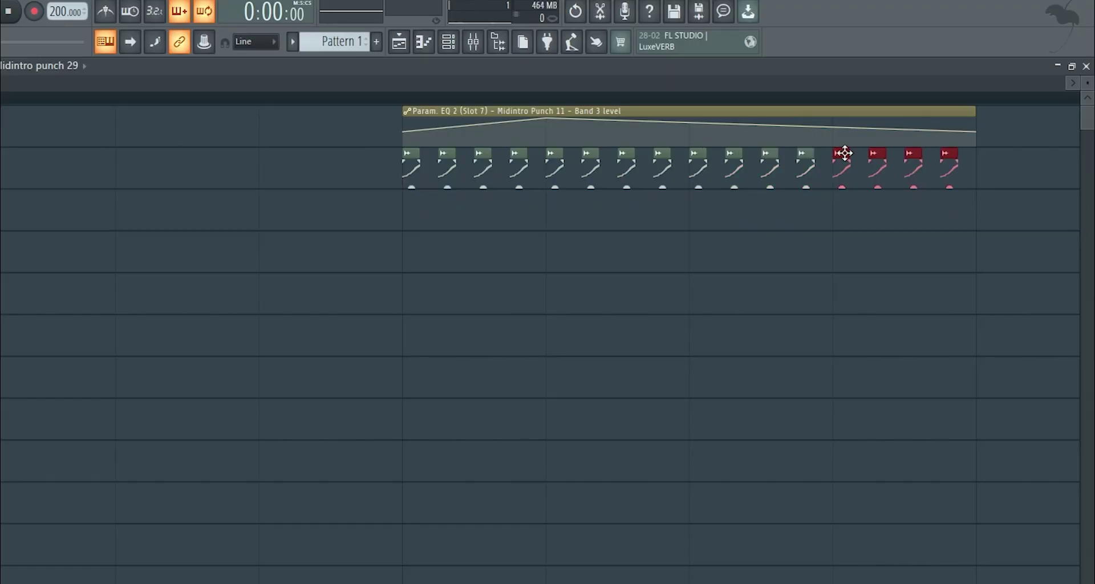
Loop the duplicated tail section, reshape its Band 3 level automation to start high and fall, and play it.
{"action": "key", "text": "space"}
{"action": "left_click_drag", "start_coordinate": [979, 97], "coordinate": [403, 116]}
{"action": "key", "text": "space"}
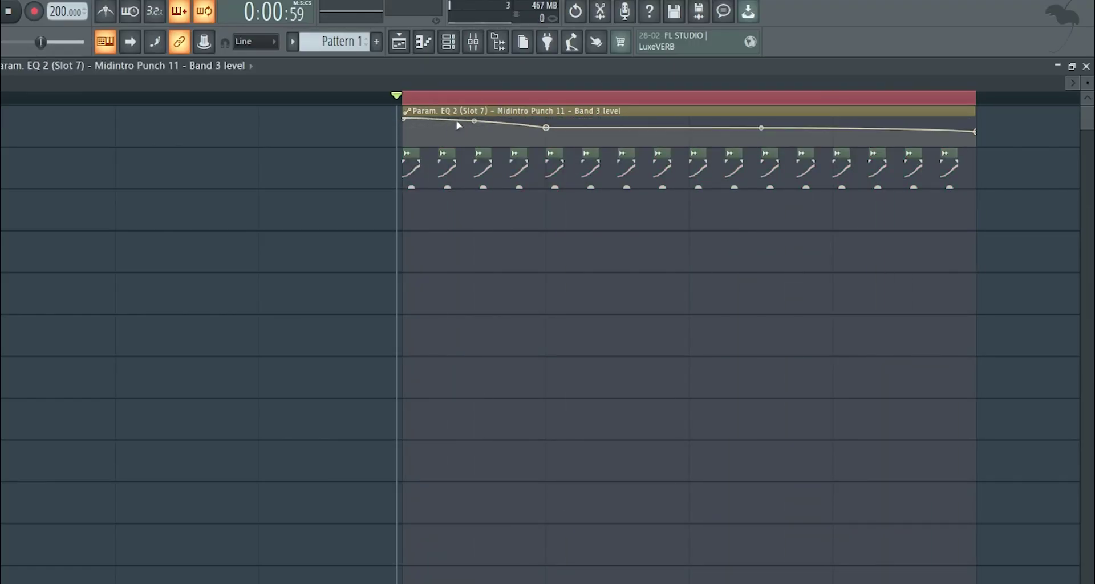
{"action": "key", "text": "space"}
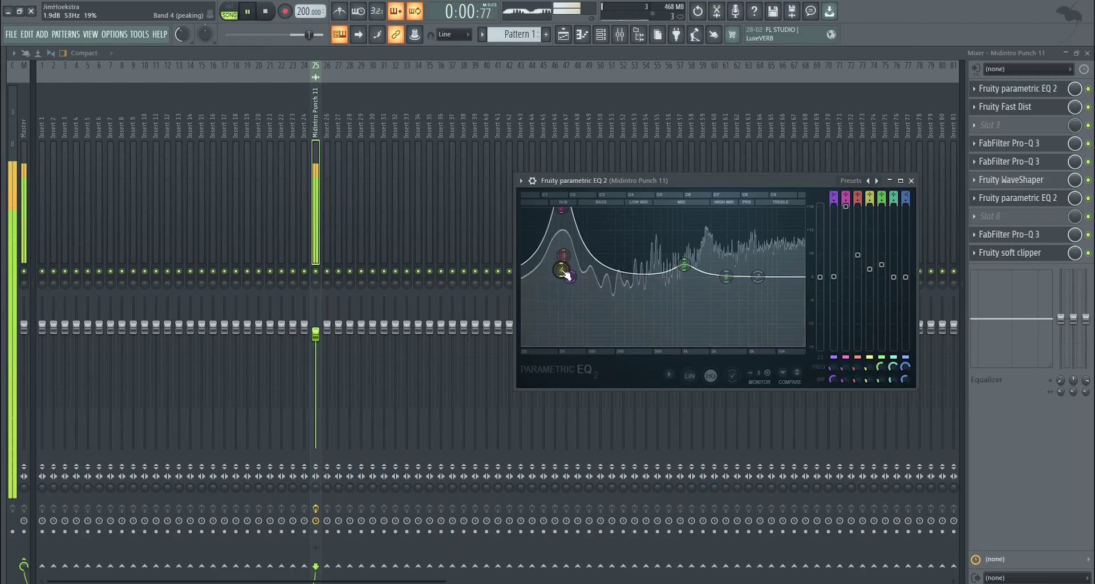
{"action": "key", "text": "space"}
Add a narrow bell as band 6 with Q 40 near 1.4 kHz in the slot 4 Pro-Q 3, auditioning it during playback.
{"action": "left_click", "coordinate": [1025, 164]}
{"action": "left_click", "coordinate": [1012, 147]}
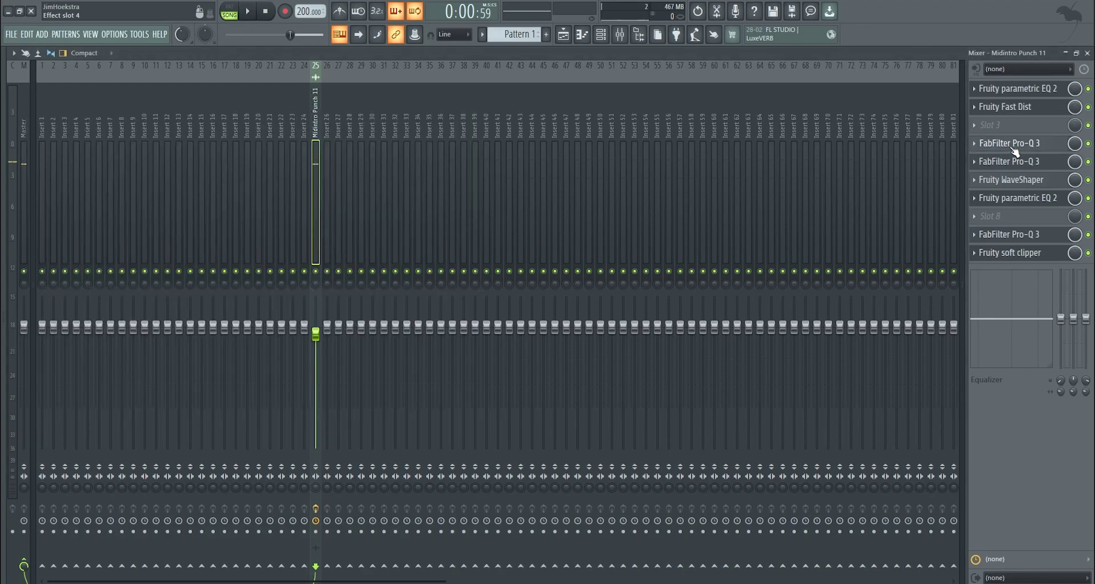
{"action": "left_click", "coordinate": [1013, 149]}
{"action": "double_click", "coordinate": [578, 307]}
{"action": "key", "text": "space"}
{"action": "scroll", "coordinate": [604, 229], "scroll_direction": "up", "scroll_amount": 10}
{"action": "left_click_drag", "start_coordinate": [577, 307], "coordinate": [605, 292]}
{"action": "key", "text": "space"}
Create automation clips for the frequency and the gain of band 6 in the slot 4 Pro-Q 3.
{"action": "left_click", "coordinate": [139, 35]}
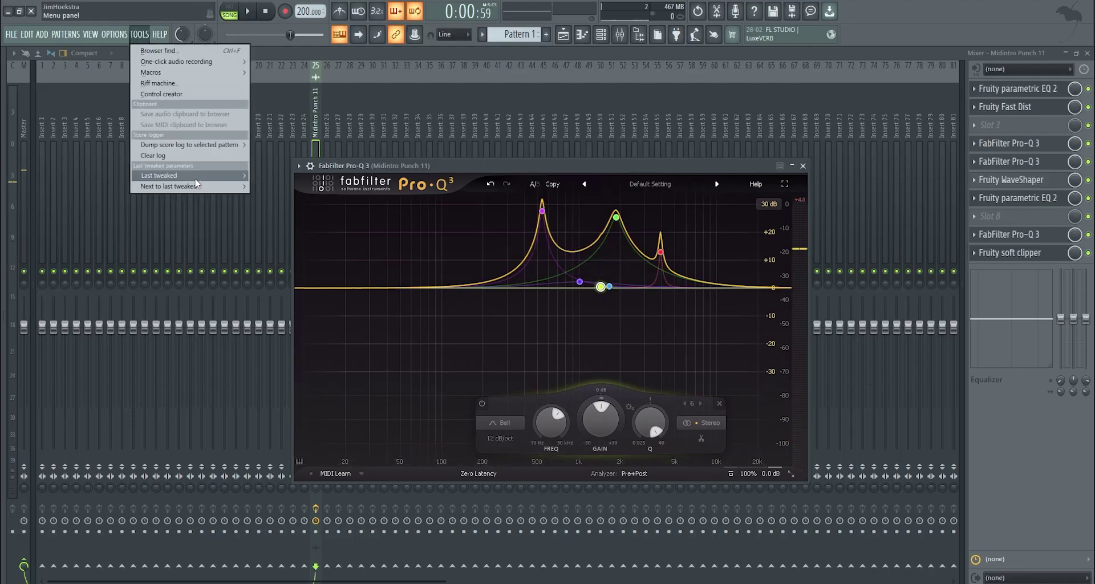
{"action": "mouse_move", "coordinate": [194, 175]}
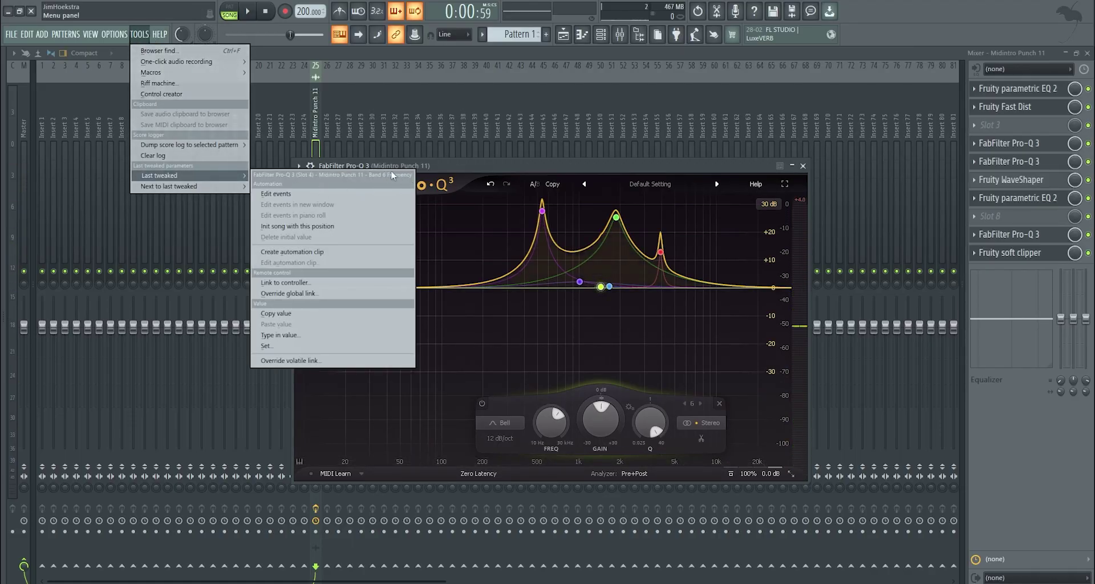
{"action": "left_click", "coordinate": [316, 253]}
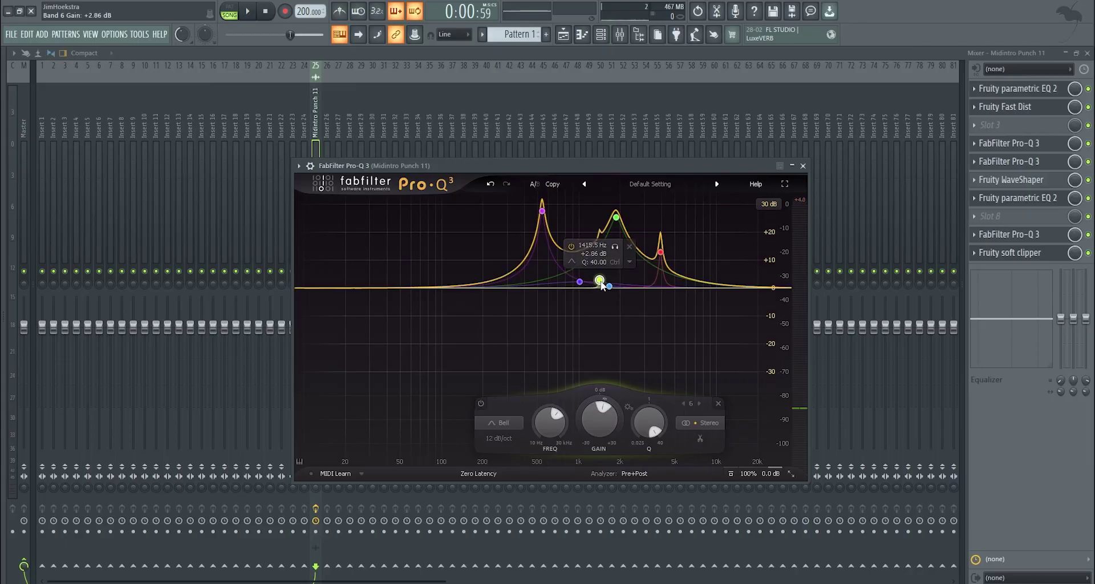
{"action": "left_click", "coordinate": [140, 34]}
{"action": "mouse_move", "coordinate": [200, 176]}
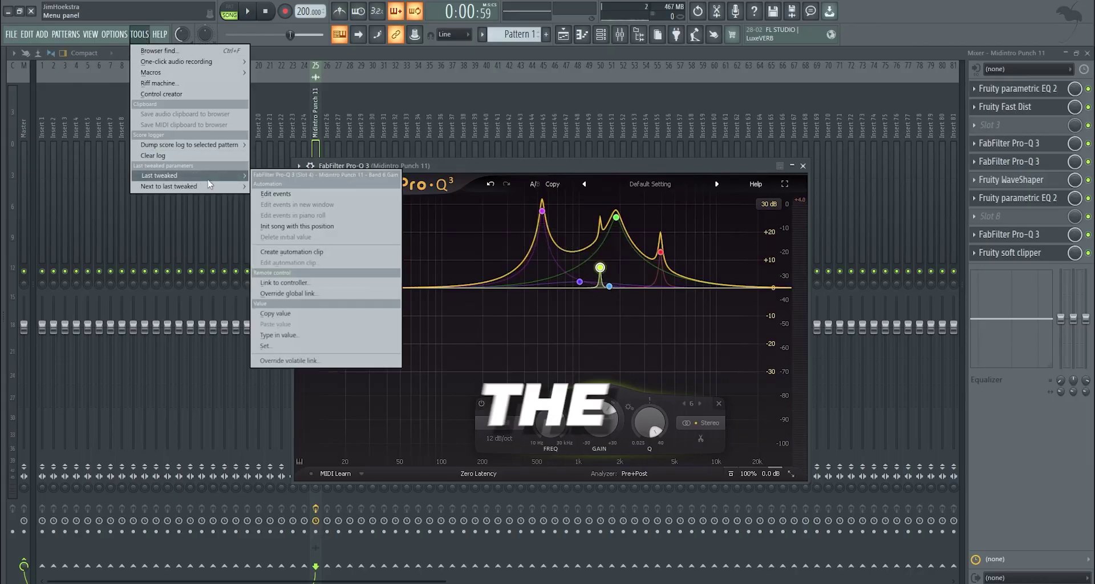
{"action": "left_click", "coordinate": [308, 252]}
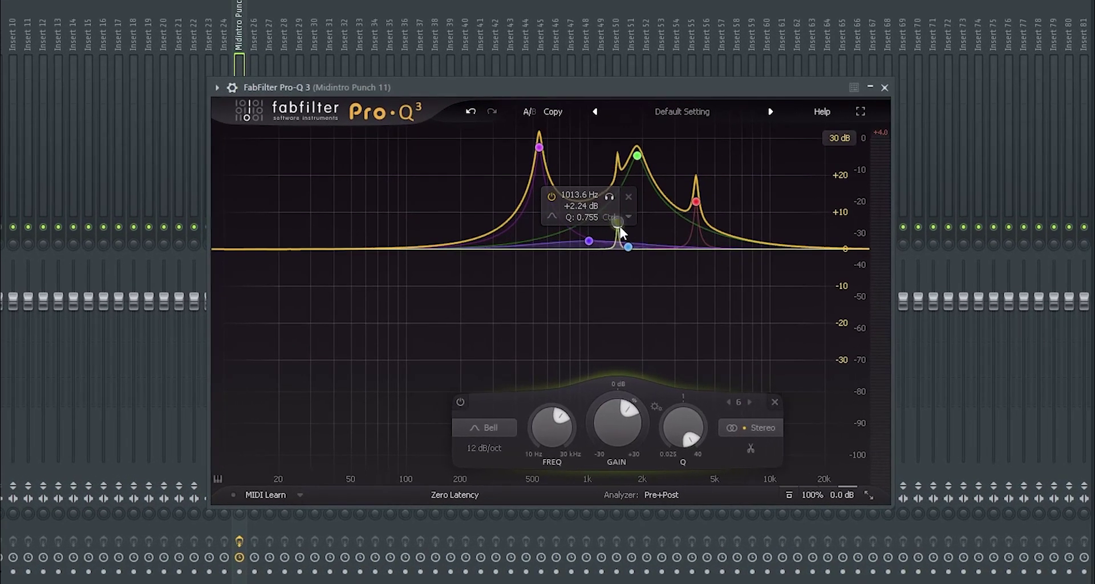
{"action": "left_click_drag", "start_coordinate": [618, 227], "coordinate": [622, 249]}
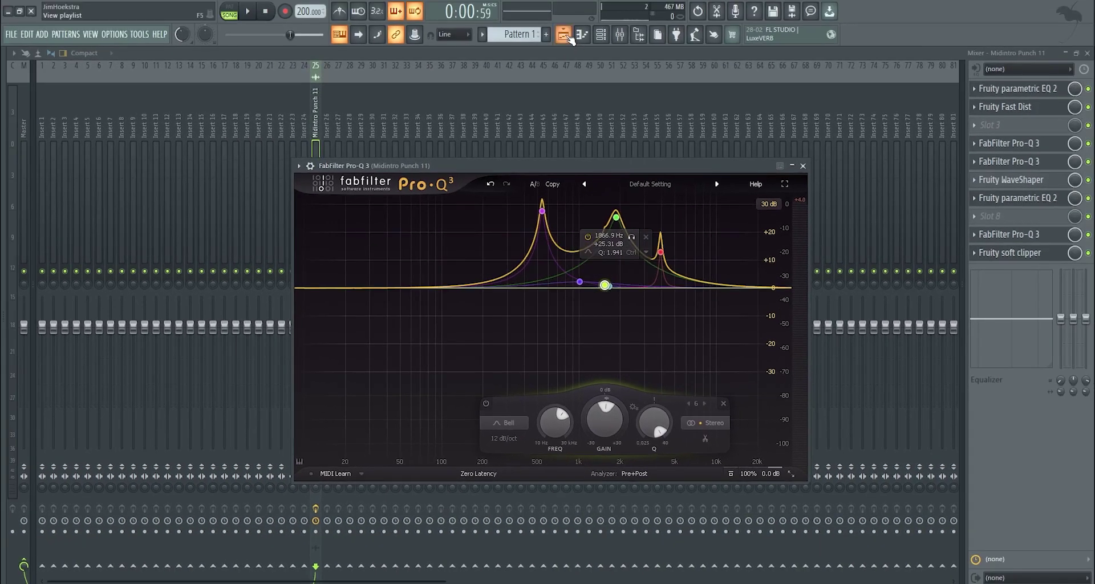
Extend the Band 6 Gain automation clip on Track 4 to the full length of the looped section.
{"action": "left_click", "coordinate": [564, 34]}
{"action": "scroll", "coordinate": [615, 278], "scroll_direction": "down", "scroll_amount": 3}
{"action": "left_click", "coordinate": [617, 279]}
{"action": "key", "text": "ctrl+z"}
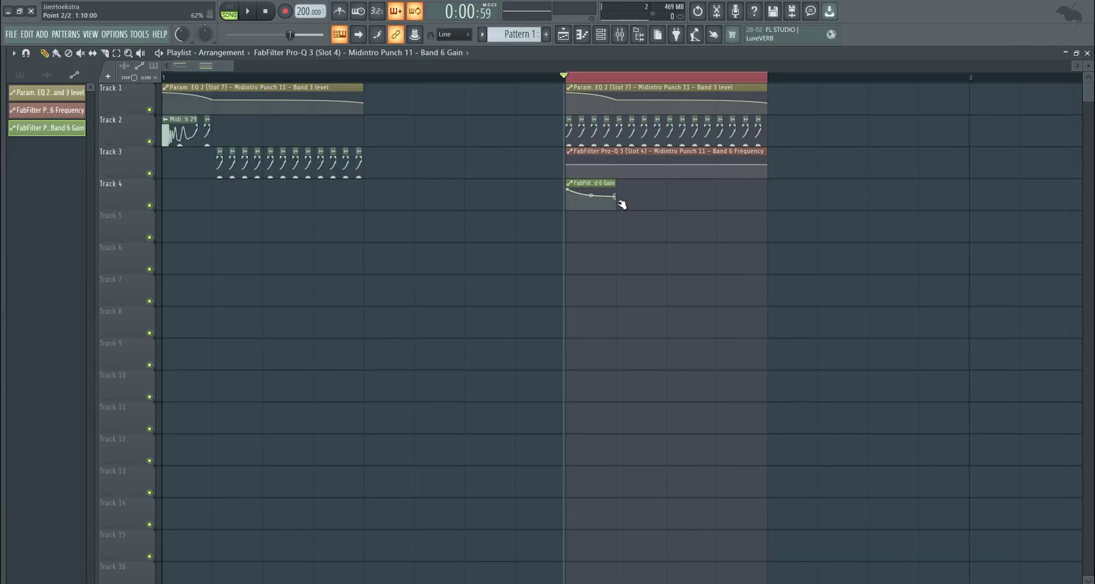
{"action": "scroll", "coordinate": [616, 193], "scroll_direction": "up", "scroll_amount": 3}
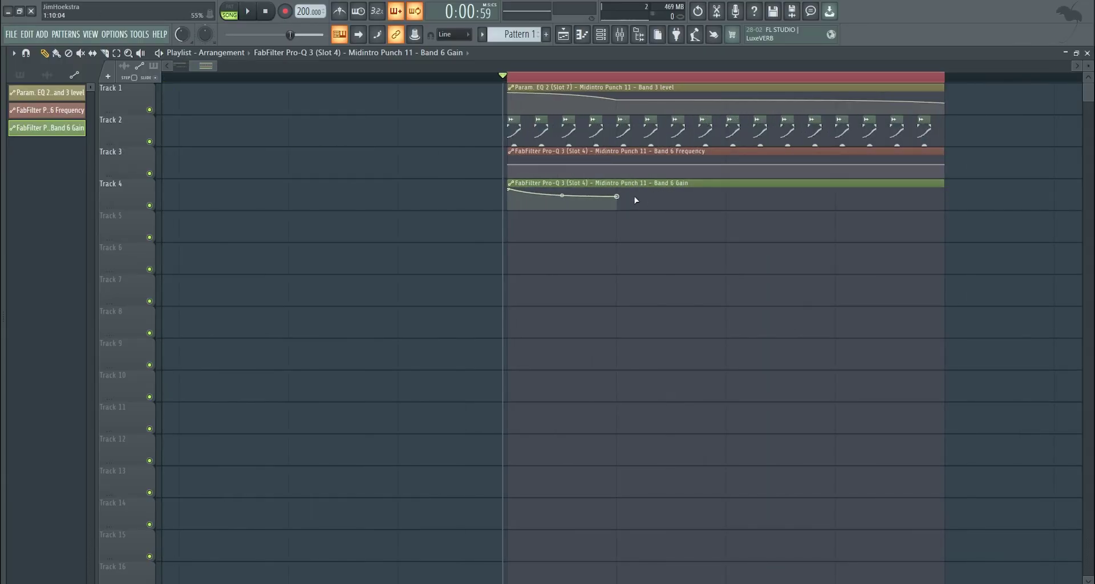
Shape the Band 6 Gain automation to curve down over the first quarter and stay flat to the end, and play it.
{"action": "right_click", "coordinate": [616, 196]}
{"action": "left_click", "coordinate": [649, 378]}
{"action": "left_click_drag", "start_coordinate": [563, 194], "coordinate": [564, 191]}
{"action": "right_click", "coordinate": [944, 196]}
{"action": "key", "text": "space"}
{"action": "key", "text": "space"}
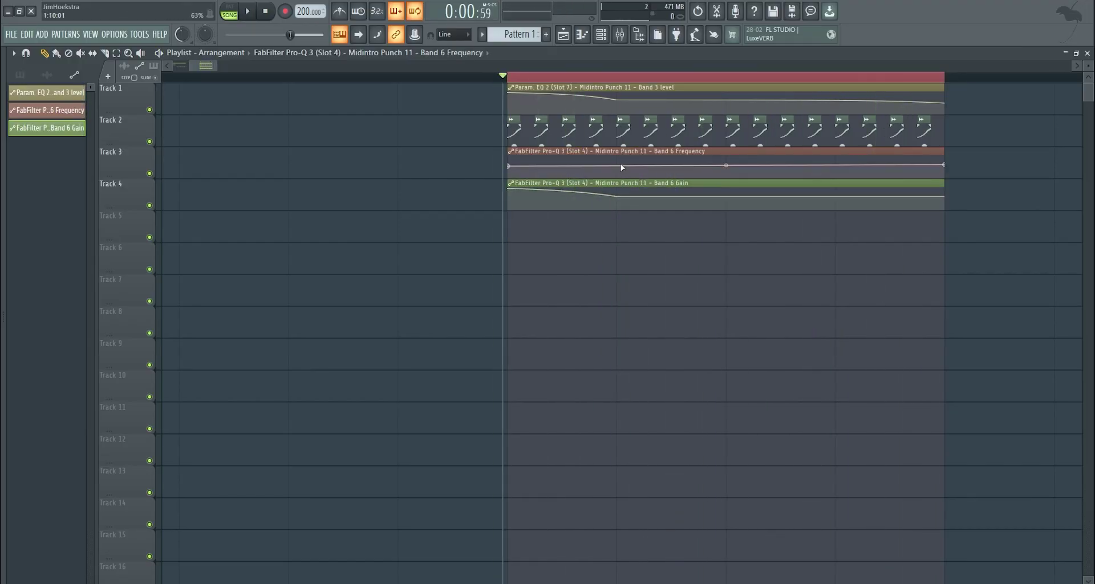
Play the loop and watch the automated band 6 in the slot 4 Pro-Q 3.
{"action": "left_click", "coordinate": [626, 41]}
{"action": "left_click", "coordinate": [1029, 162]}
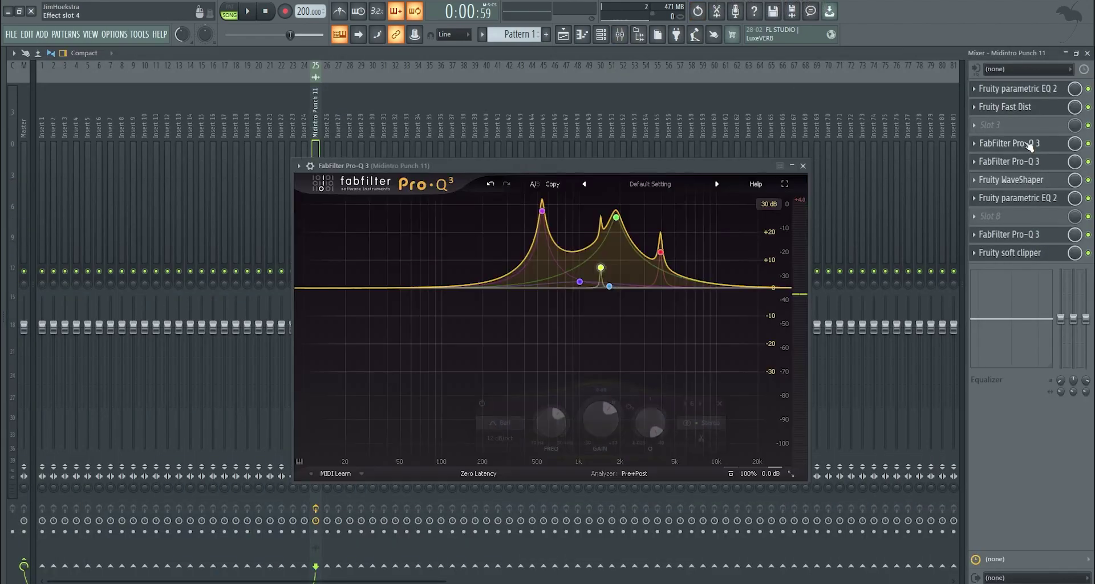
{"action": "key", "text": "space"}
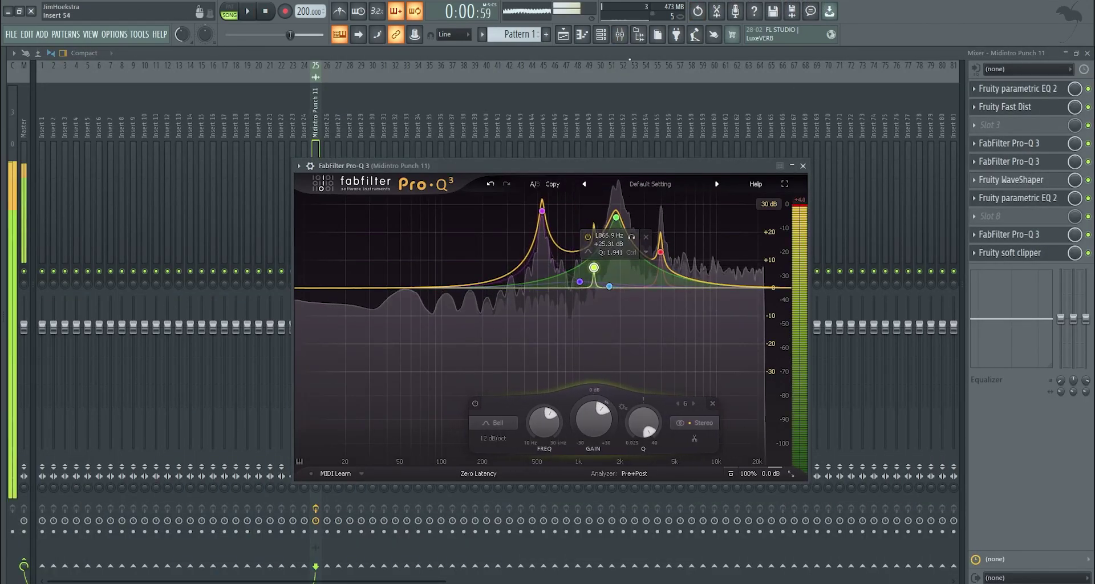
Reshape the band 6 automation so the gain starts low and rises, and the frequency falls over the first quarter and stays flat.
{"action": "key", "text": "F5"}
{"action": "left_click_drag", "start_coordinate": [562, 194], "coordinate": [562, 193]}
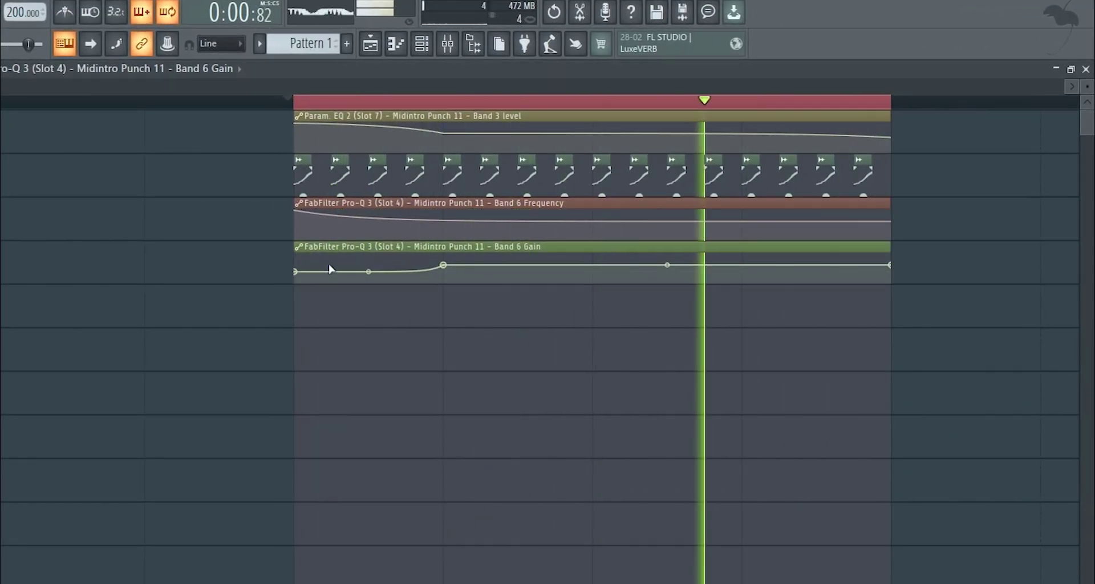
{"action": "key", "text": "space"}
{"action": "right_click", "coordinate": [444, 220]}
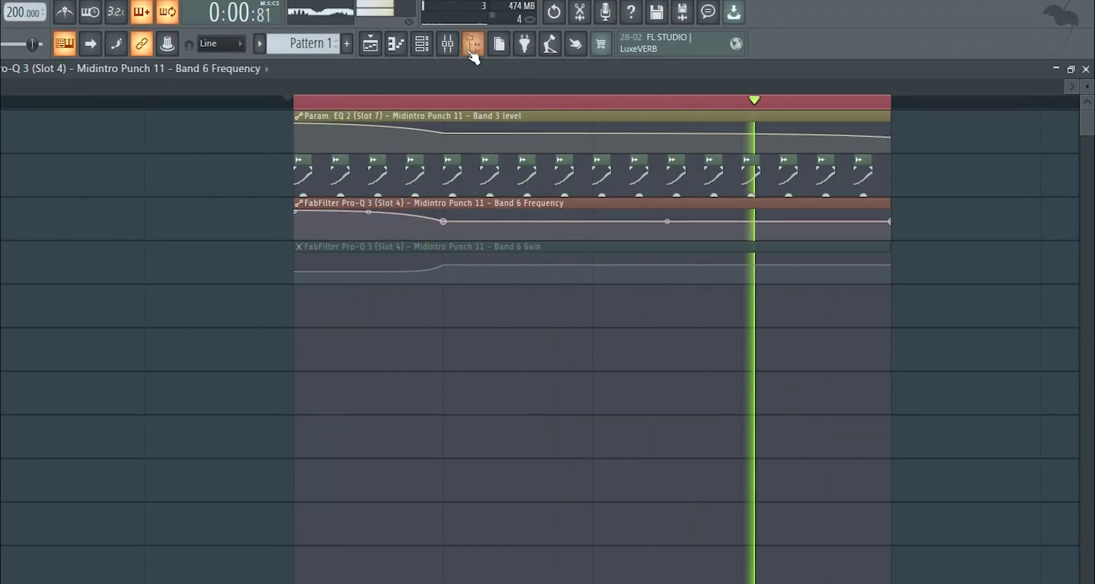
Check the slot 4 Pro-Q 3, unmute the gain automation on Track 4 and mute the frequency automation on Track 3.
{"action": "left_click", "coordinate": [447, 43]}
{"action": "left_click", "coordinate": [1009, 143]}
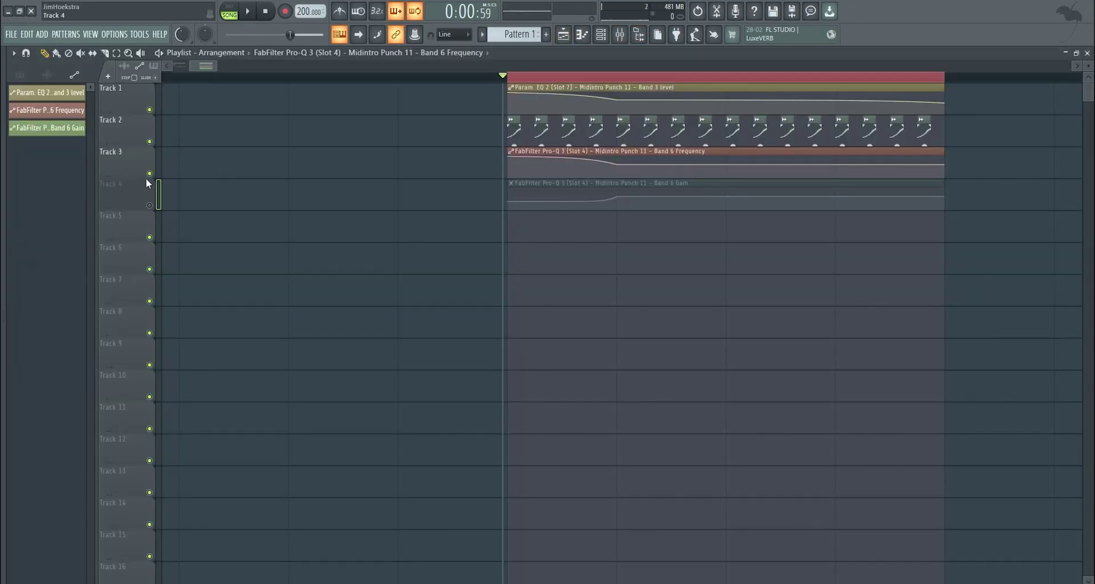
{"action": "left_click", "coordinate": [149, 205]}
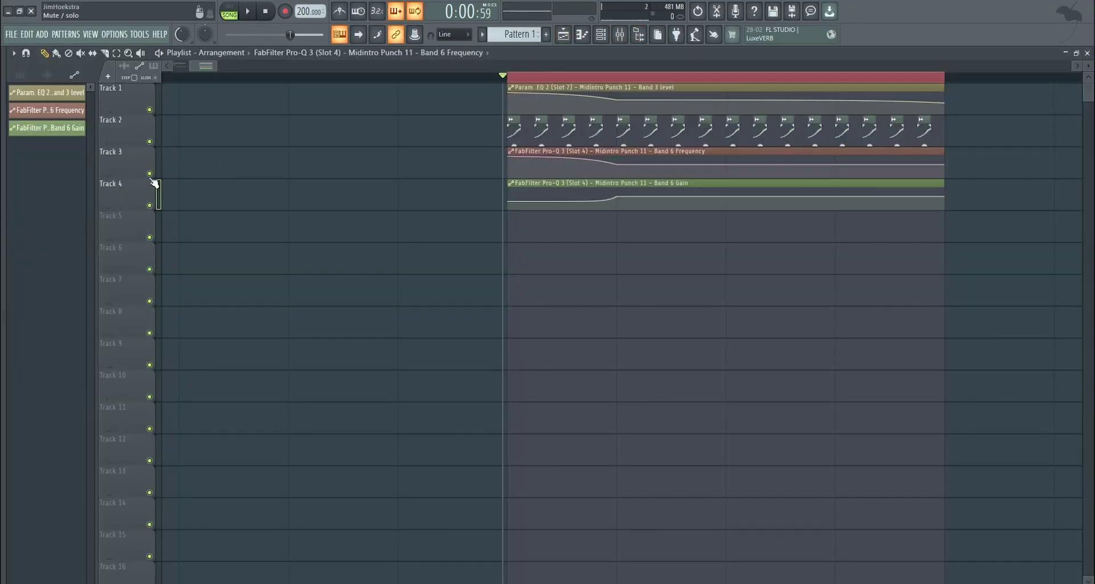
{"action": "left_click", "coordinate": [149, 174]}
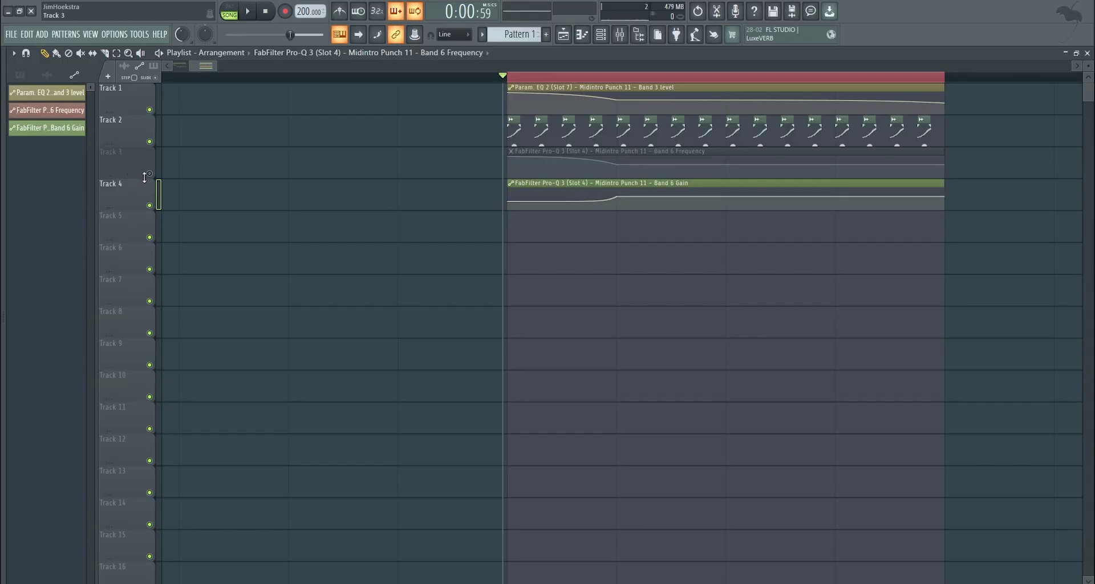
Unmute the frequency automation on Track 3 and detach the slot 4 Pro-Q 3 window so it floats over the playlist.
{"action": "left_click_drag", "start_coordinate": [145, 178], "coordinate": [144, 171]}
{"action": "left_click", "coordinate": [149, 172]}
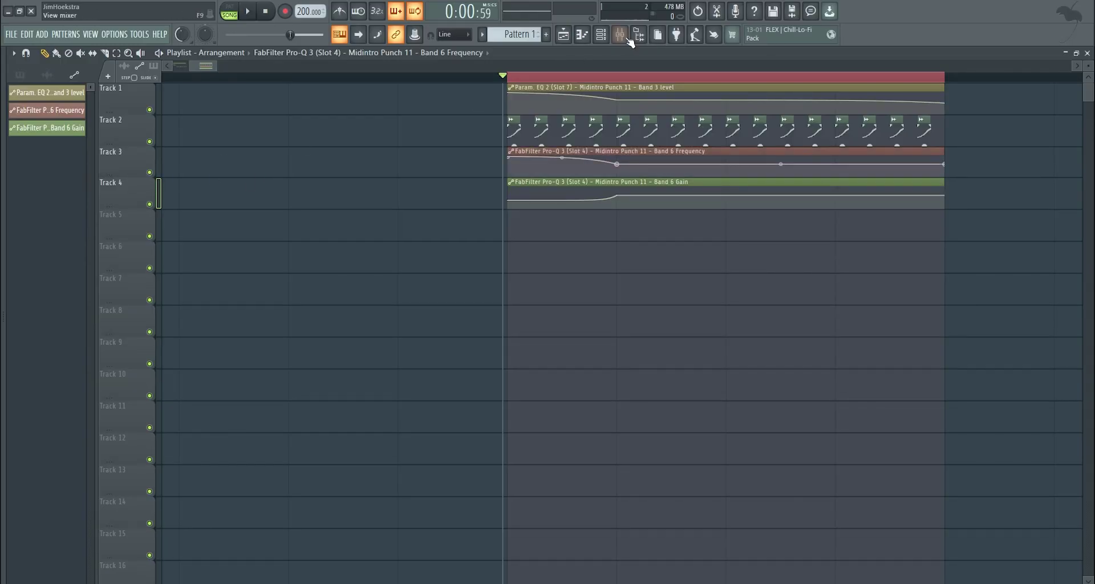
{"action": "left_click", "coordinate": [626, 40]}
{"action": "left_click", "coordinate": [1016, 143]}
{"action": "left_click", "coordinate": [298, 165]}
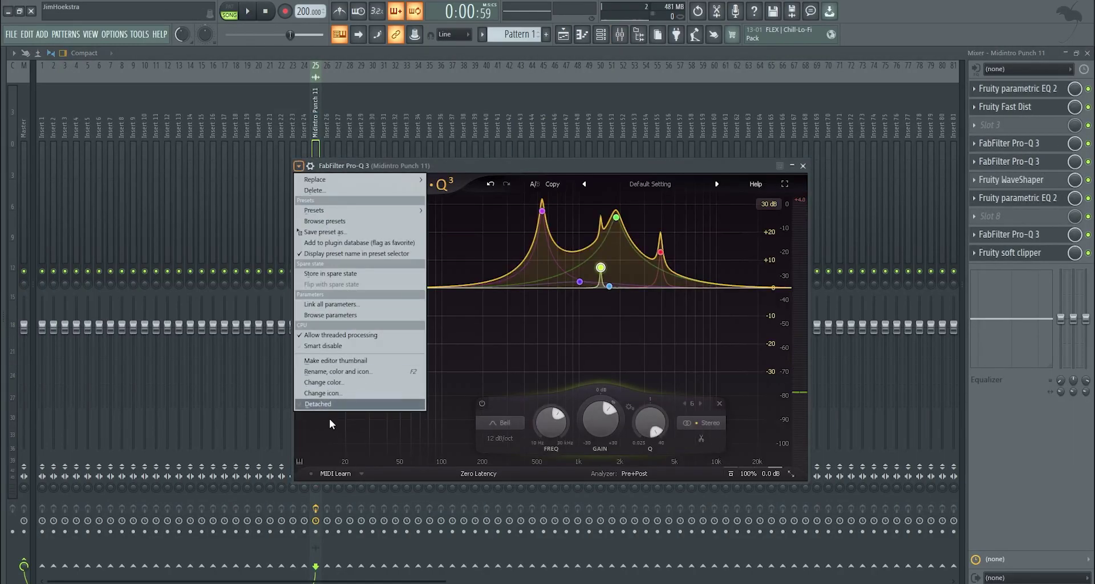
{"action": "left_click", "coordinate": [318, 404]}
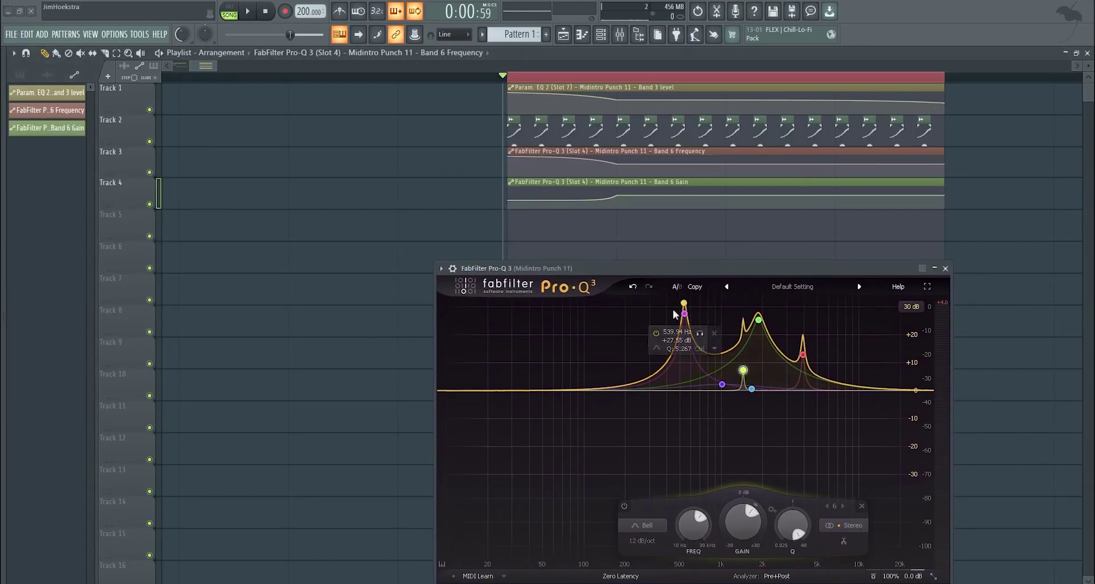
Set the first point of the Band 6 Frequency automation to about 61% and check the sound by playing the loop.
{"action": "left_click_drag", "start_coordinate": [562, 161], "coordinate": [508, 165]}
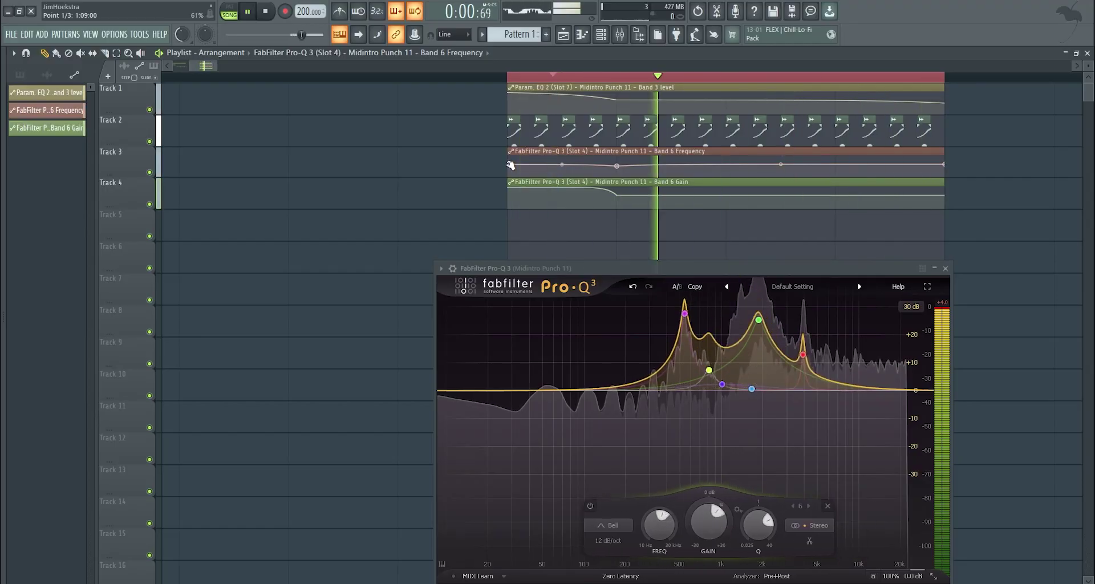
{"action": "key", "text": "space"}
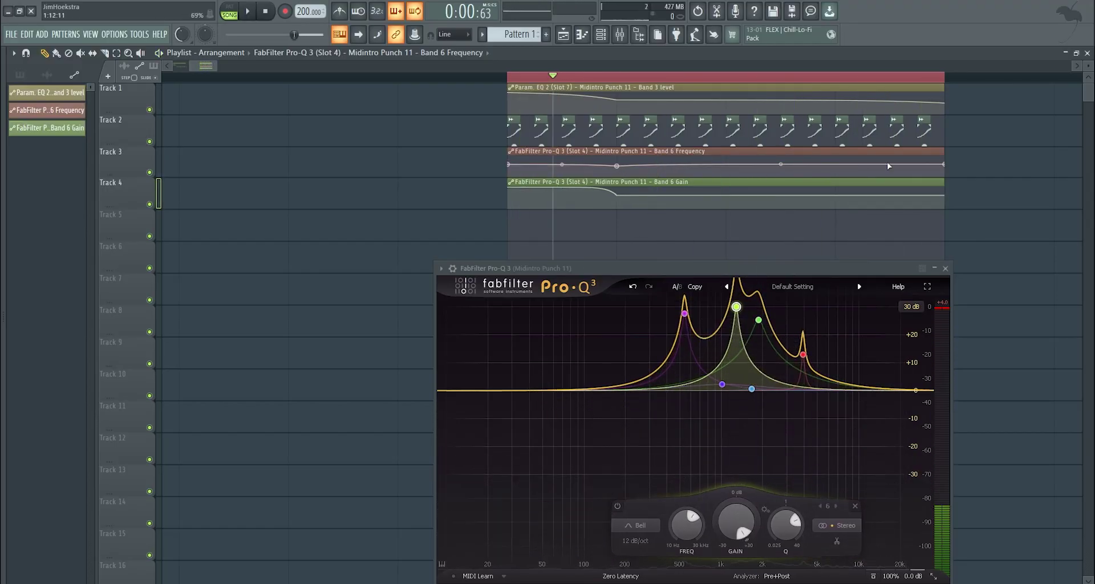
{"action": "key", "text": "space"}
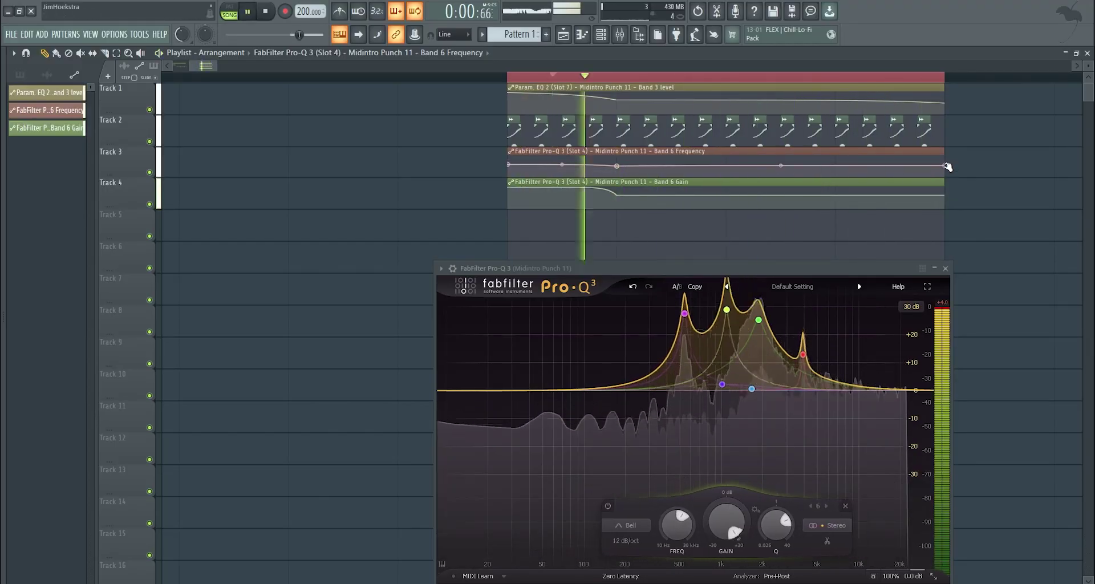
{"action": "key", "text": "space"}
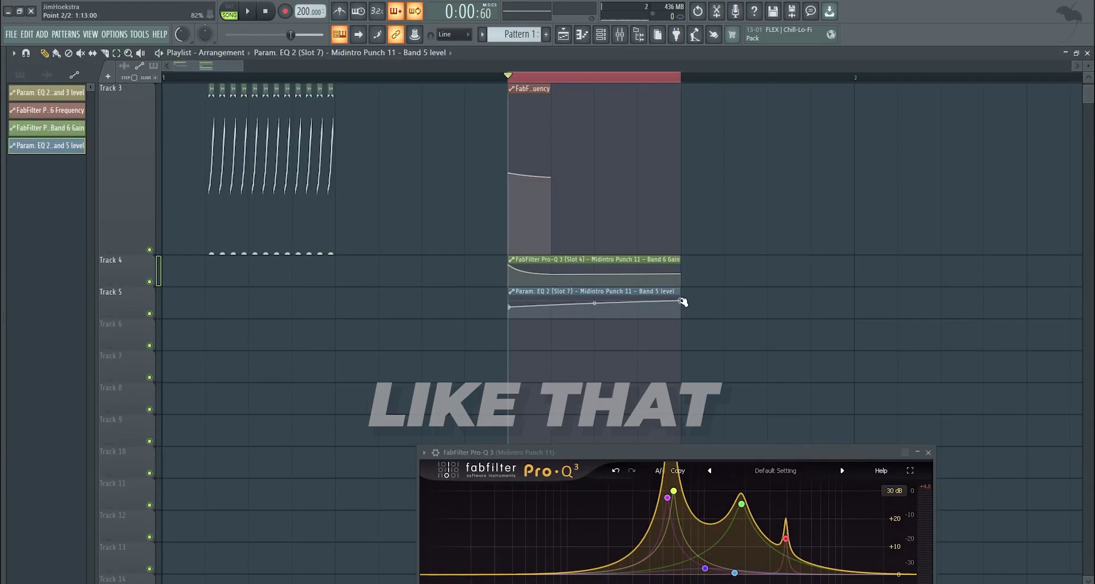
Reshape the slot 7 EQ Band 5 level automation so it curves upward to a higher end point.
{"action": "left_click_drag", "start_coordinate": [594, 305], "coordinate": [593, 301]}
{"action": "left_click_drag", "start_coordinate": [681, 300], "coordinate": [681, 295]}
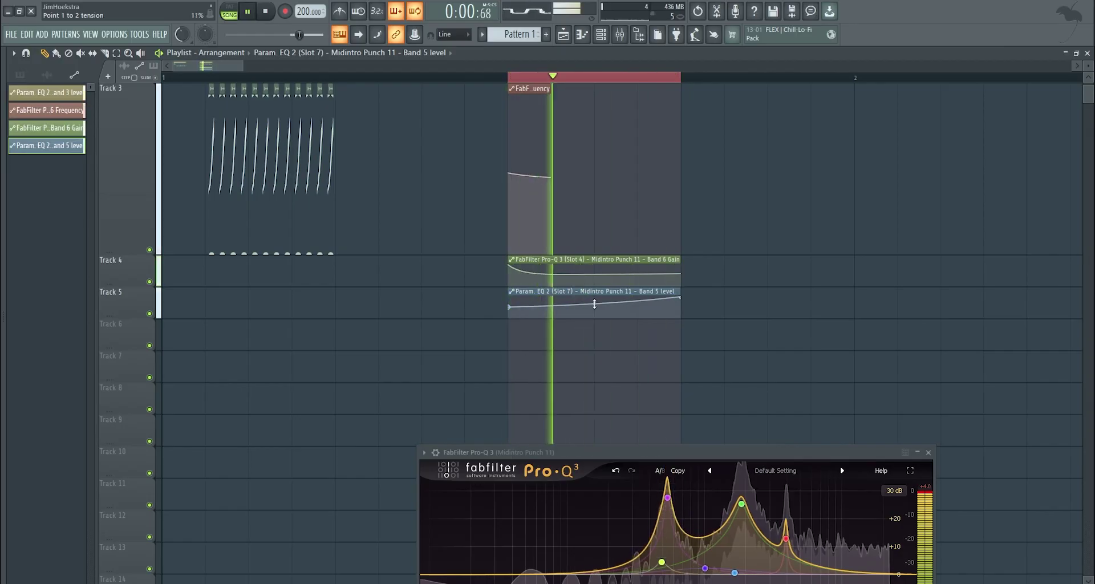
Return to the playlist and try several mid-intro punches between Midintro punch 36 and 54 in the Track 1 kick clip.
{"action": "key", "text": "F9"}
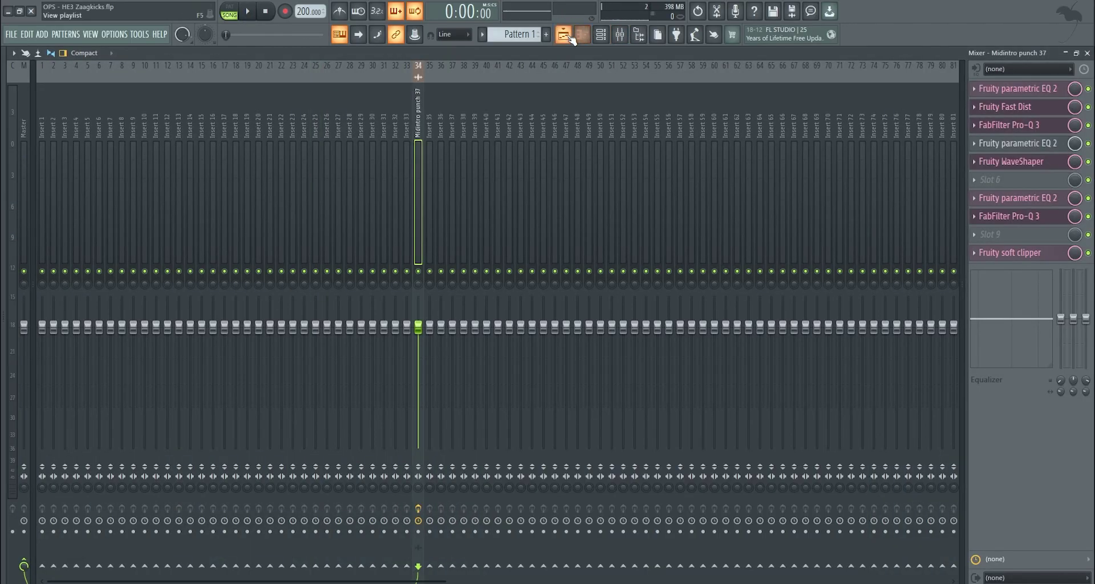
{"action": "left_click", "coordinate": [563, 34]}
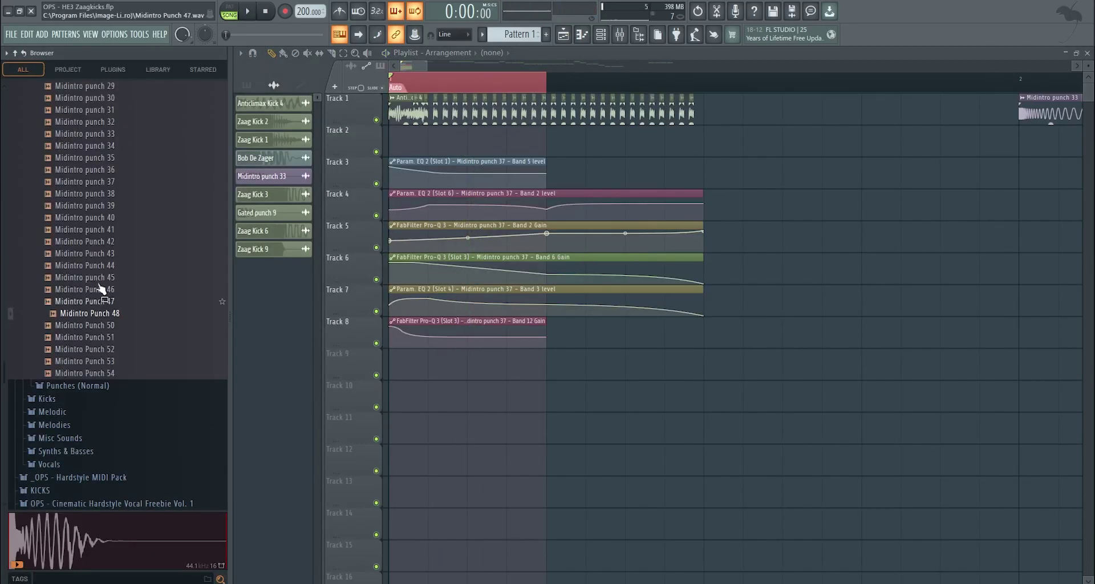
{"action": "middle_click", "coordinate": [112, 255]}
{"action": "key", "text": "space"}
{"action": "middle_click", "coordinate": [95, 207]}
{"action": "middle_click", "coordinate": [98, 171]}
{"action": "middle_click", "coordinate": [103, 302]}
{"action": "middle_click", "coordinate": [117, 349]}
{"action": "middle_click", "coordinate": [119, 361]}
{"action": "middle_click", "coordinate": [122, 373]}
Open the Punches (Normal) folder and try several OPS_HE3_KBUILD_PUNCH samples in the Track 1 kick clip during playback.
{"action": "left_click", "coordinate": [119, 384]}
{"action": "middle_click", "coordinate": [116, 376]}
{"action": "scroll", "coordinate": [117, 371], "scroll_direction": "up", "scroll_amount": 5}
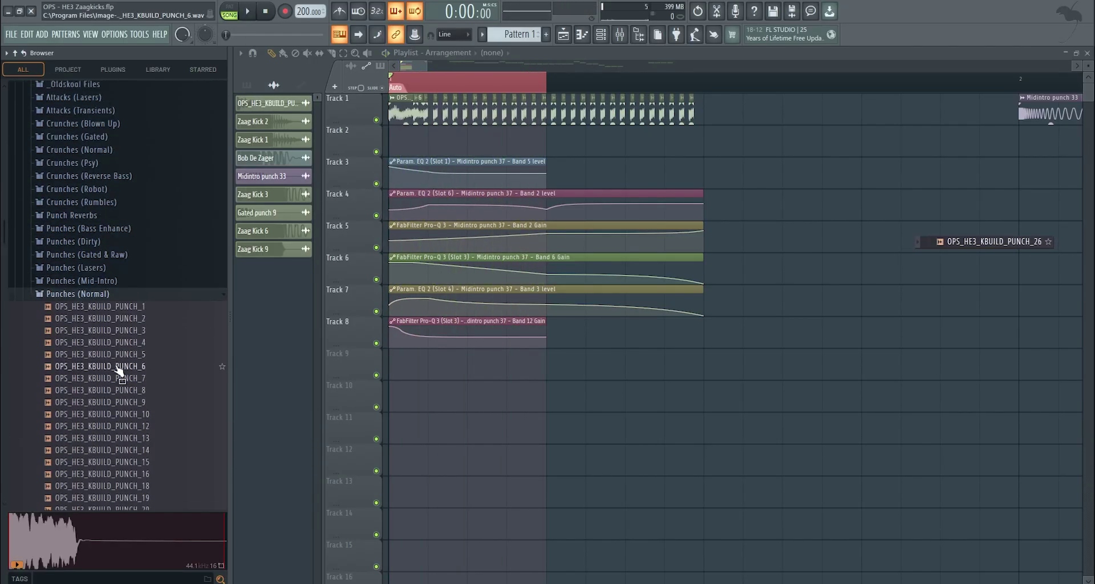
{"action": "scroll", "coordinate": [119, 388], "scroll_direction": "down", "scroll_amount": 8}
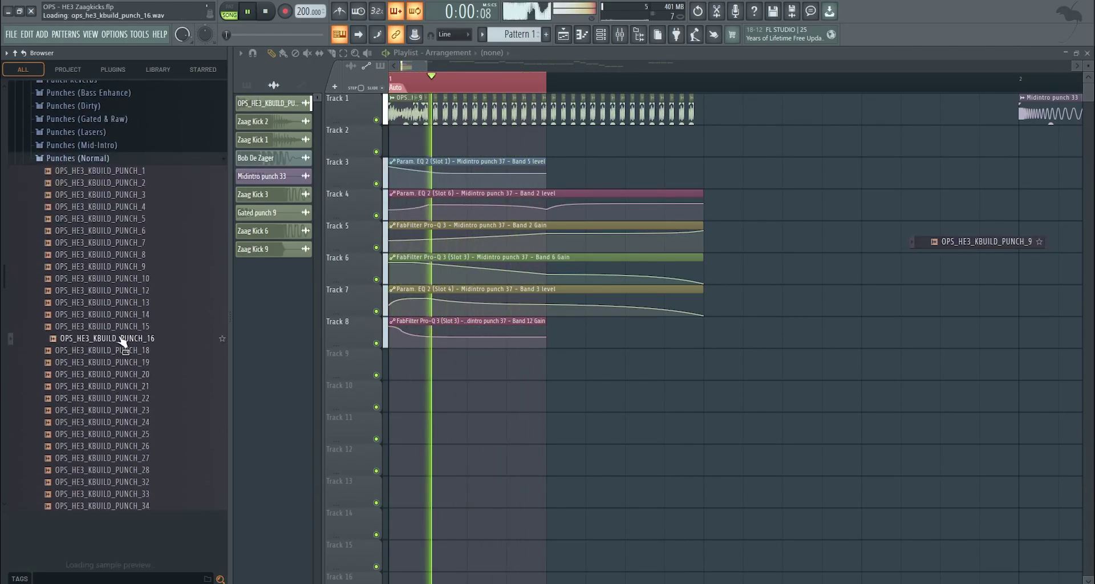
{"action": "middle_click", "coordinate": [124, 351]}
{"action": "middle_click", "coordinate": [121, 341]}
{"action": "scroll", "coordinate": [123, 342], "scroll_direction": "down", "scroll_amount": 4}
{"action": "middle_click", "coordinate": [125, 293]}
{"action": "key", "text": "space"}
Adjust the low-mid bands of the slot 1 Fruity parametric EQ 2, raising band 6, while listening to the loop.
{"action": "key", "text": "F9"}
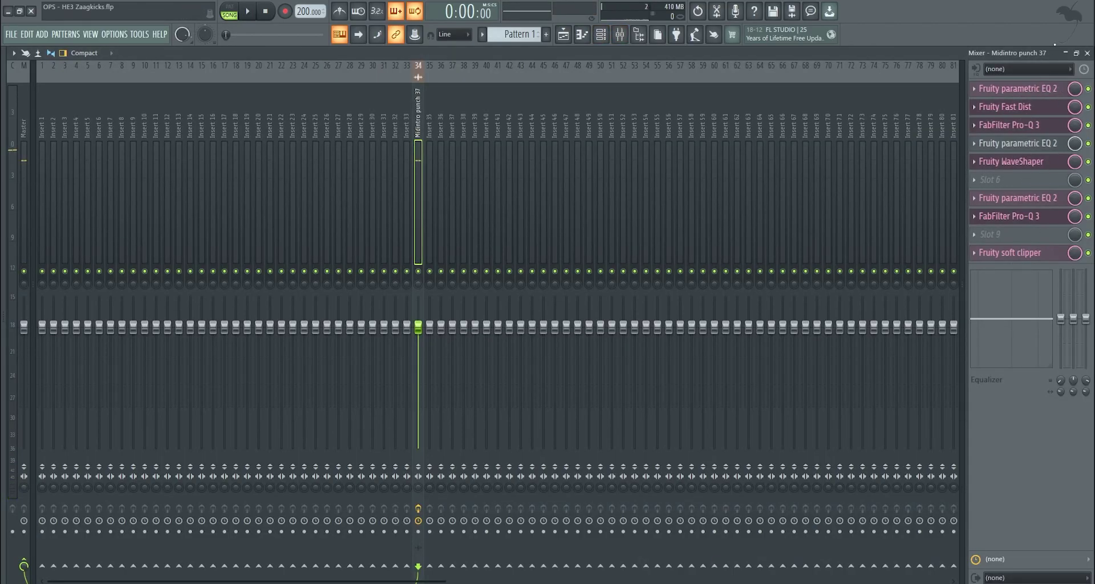
{"action": "left_click", "coordinate": [1048, 92]}
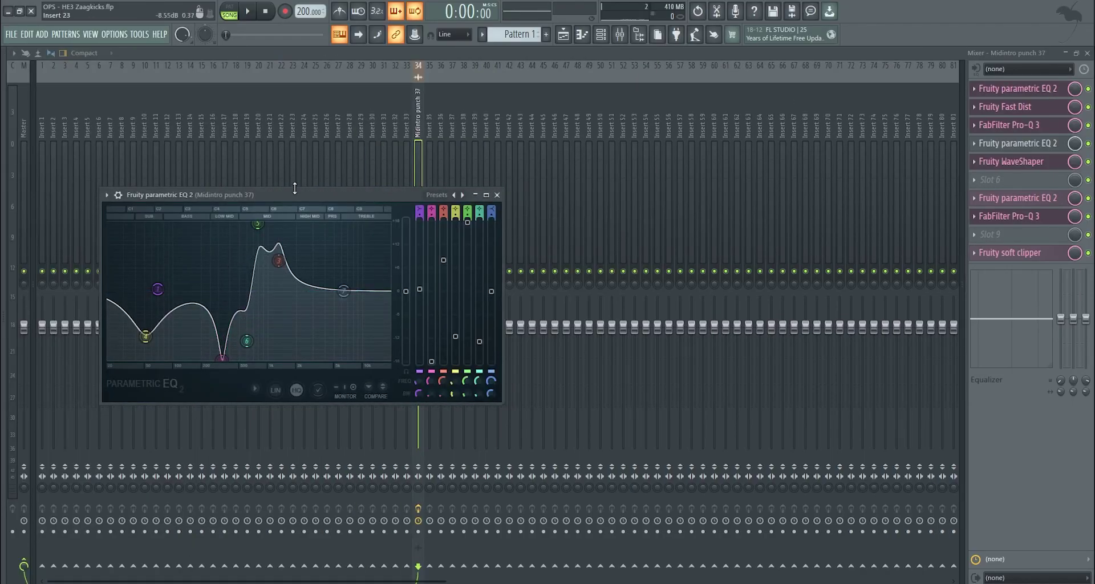
{"action": "left_click_drag", "start_coordinate": [294, 187], "coordinate": [673, 176]}
{"action": "key", "text": "space"}
{"action": "left_click_drag", "start_coordinate": [599, 289], "coordinate": [598, 281]}
{"action": "key", "text": "space"}
{"action": "left_click_drag", "start_coordinate": [624, 331], "coordinate": [615, 218]}
{"action": "key", "text": "space"}
{"action": "key", "text": "space"}
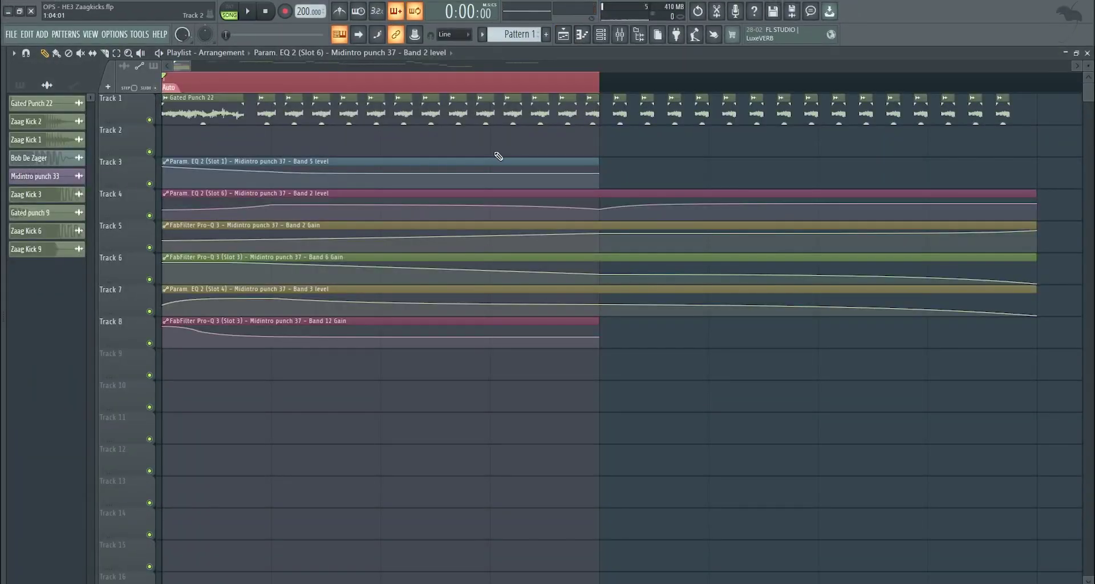
Inspect the Gated Punch 22 clip settings and watch the slot 3 Pro-Q 3 while the loop plays.
{"action": "double_click", "coordinate": [218, 115]}
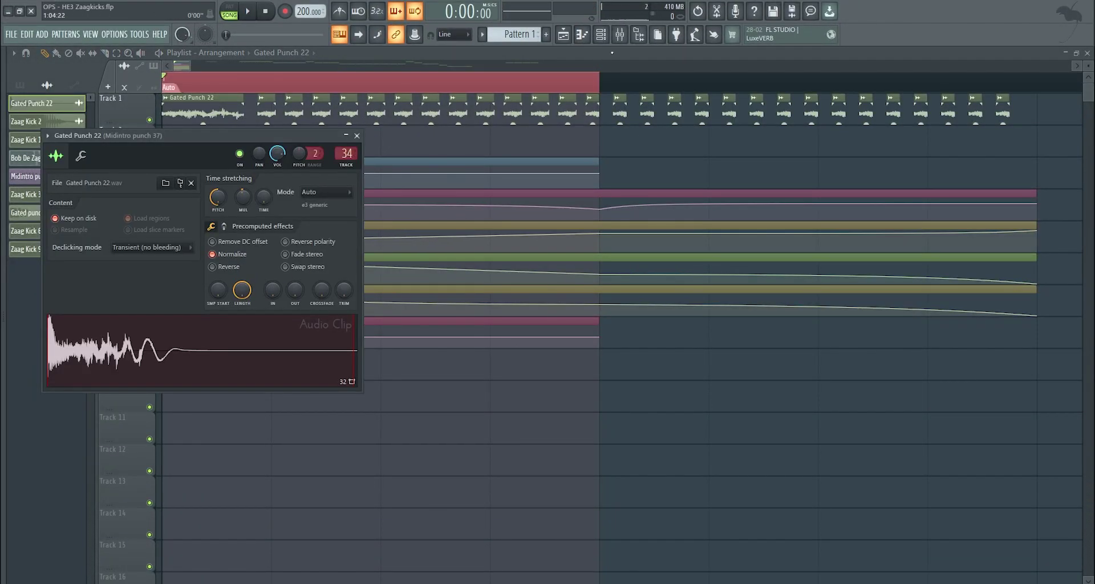
{"action": "left_click", "coordinate": [606, 56]}
{"action": "left_click_drag", "start_coordinate": [190, 191], "coordinate": [183, 320]}
{"action": "key", "text": "F9"}
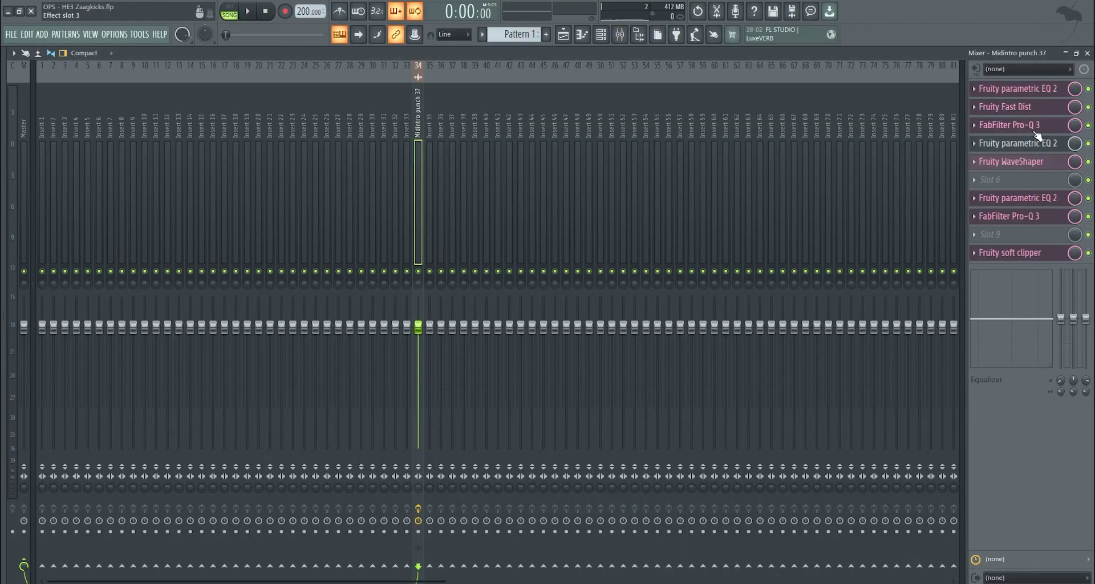
{"action": "left_click", "coordinate": [1035, 128]}
{"action": "key", "text": "space"}
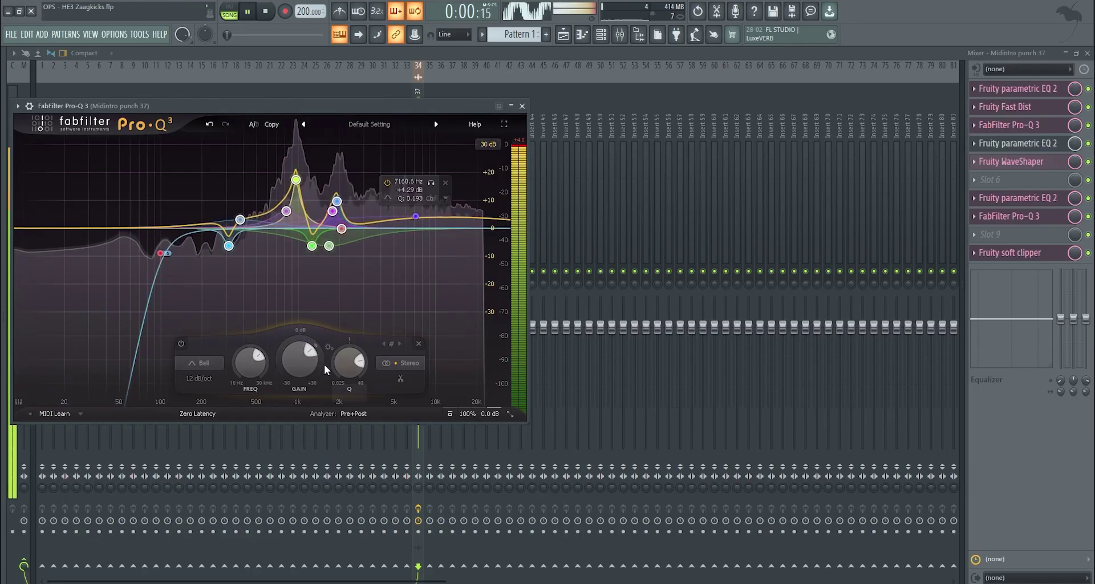
{"action": "key", "text": "space"}
Select all the automation clips on Tracks 3 to 8 in the playlist, with the sample browser shown.
{"action": "left_click", "coordinate": [586, 36]}
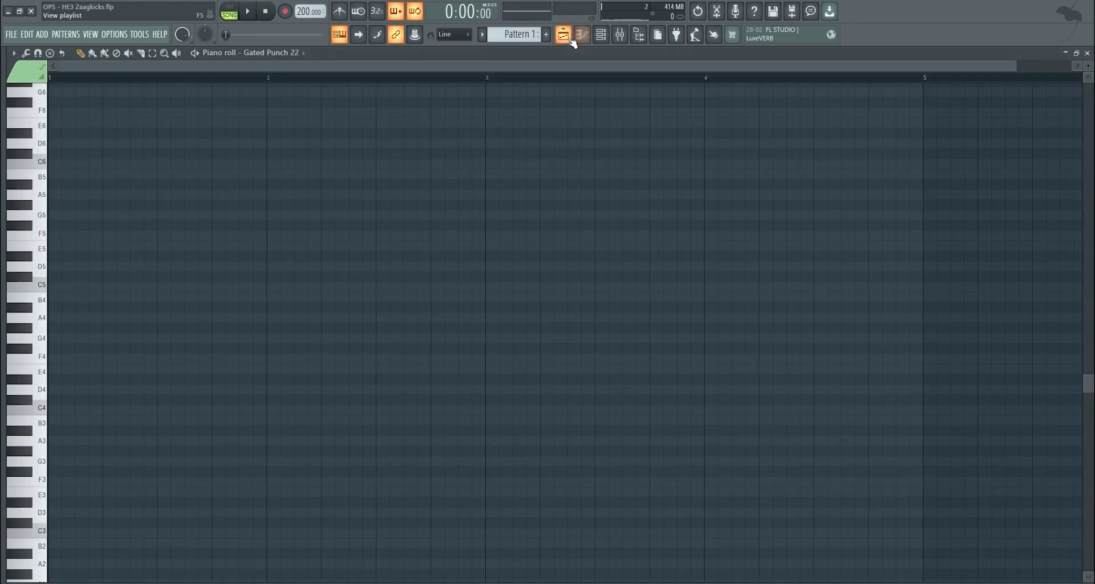
{"action": "left_click", "coordinate": [564, 37]}
{"action": "scroll", "coordinate": [424, 112], "scroll_direction": "down", "scroll_amount": 3}
{"action": "key", "text": "alt+F8"}
{"action": "key", "text": "alt+F8"}
{"action": "left_click_drag", "start_coordinate": [321, 394], "coordinate": [150, 178]}
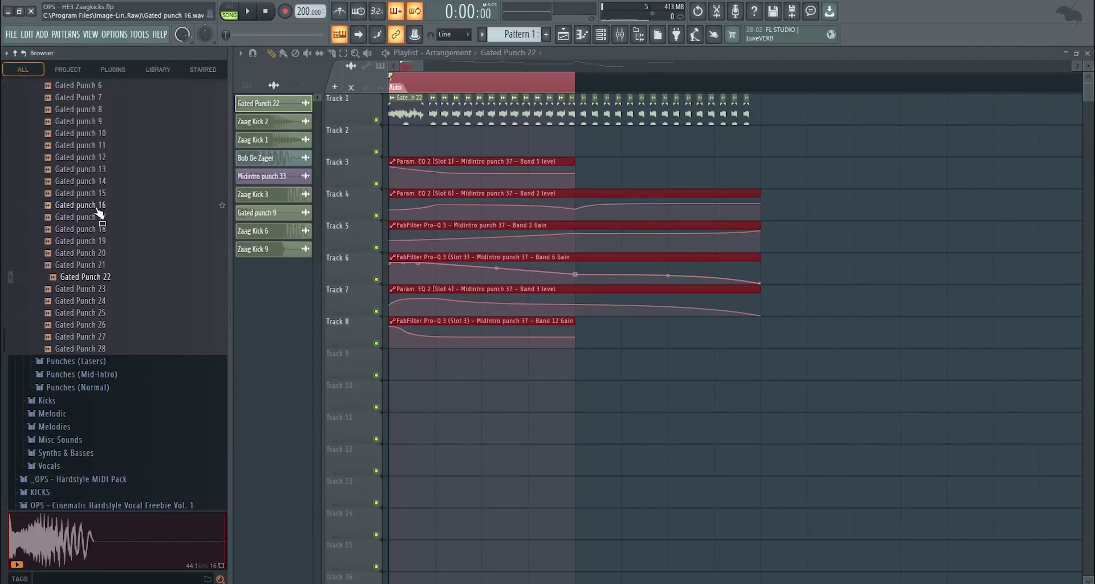
Swap the Track 1 kick sample for a series of dirty punches while the loop plays, ending on Dirty punch 31.
{"action": "scroll", "coordinate": [97, 211], "scroll_direction": "up", "scroll_amount": 4}
{"action": "left_click", "coordinate": [96, 217]}
{"action": "left_click_drag", "start_coordinate": [95, 213], "coordinate": [373, 119]}
{"action": "key", "text": "alt+F8"}
{"action": "left_click", "coordinate": [73, 143]}
{"action": "key", "text": "space"}
{"action": "middle_click", "coordinate": [102, 193]}
{"action": "middle_click", "coordinate": [108, 252]}
{"action": "middle_click", "coordinate": [111, 336]}
{"action": "middle_click", "coordinate": [114, 385]}
{"action": "scroll", "coordinate": [112, 455], "scroll_direction": "down", "scroll_amount": 4}
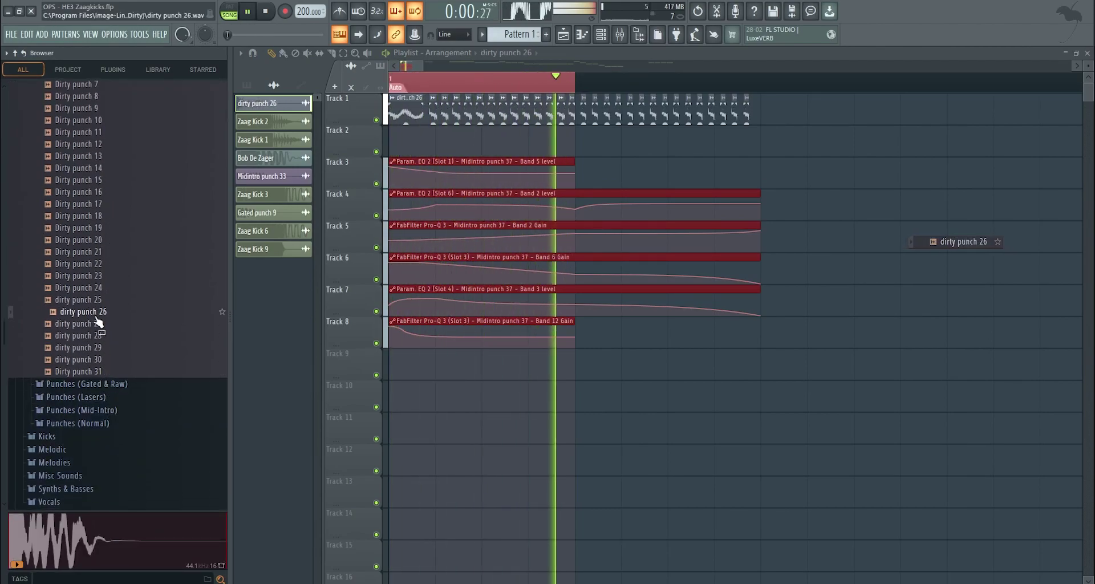
{"action": "middle_click", "coordinate": [94, 323]}
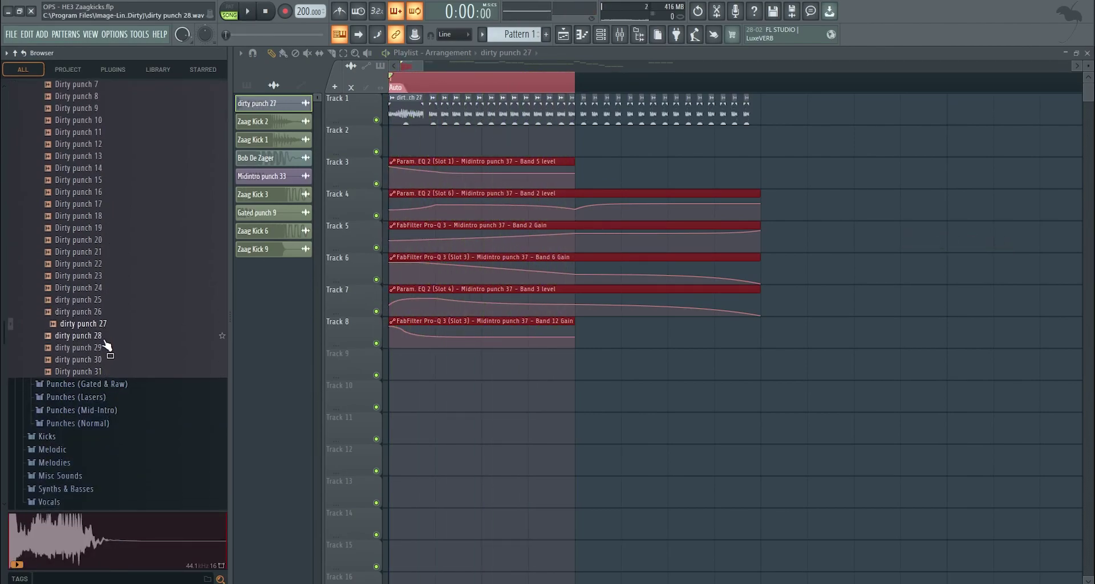
{"action": "left_click", "coordinate": [104, 339]}
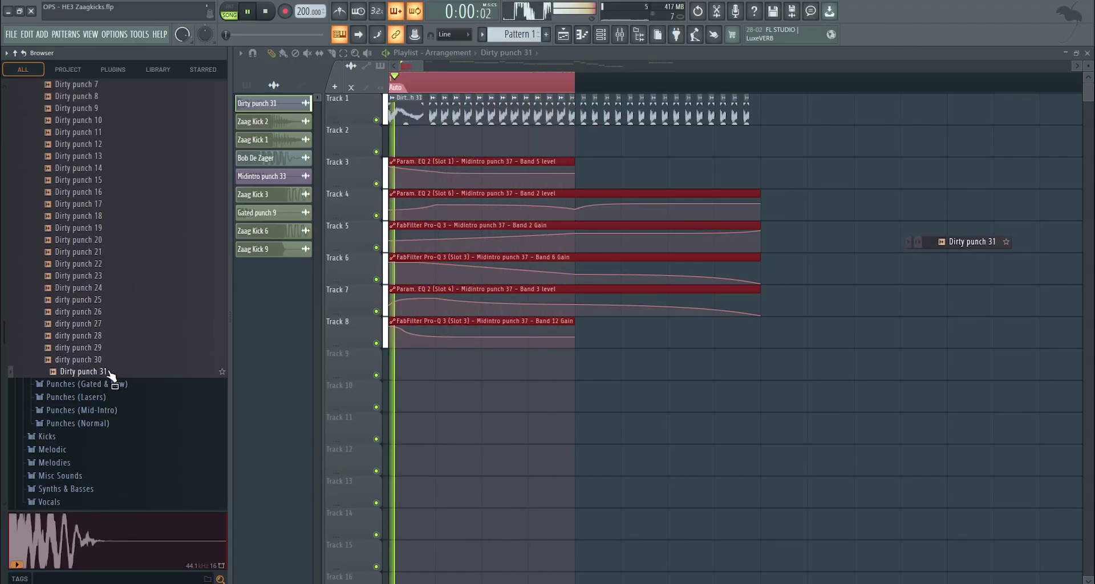
Open the slot 4 Fruity parametric EQ 2 and watch its bands while the Dirty punch 31 loop plays.
{"action": "key", "text": "F9"}
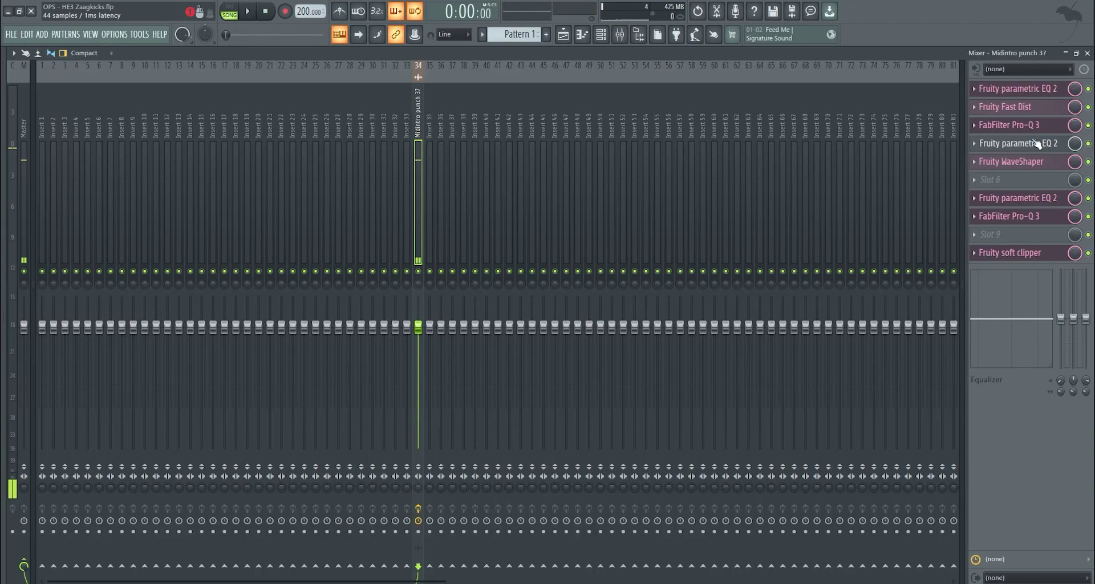
{"action": "left_click", "coordinate": [1036, 144]}
{"action": "key", "text": "space"}
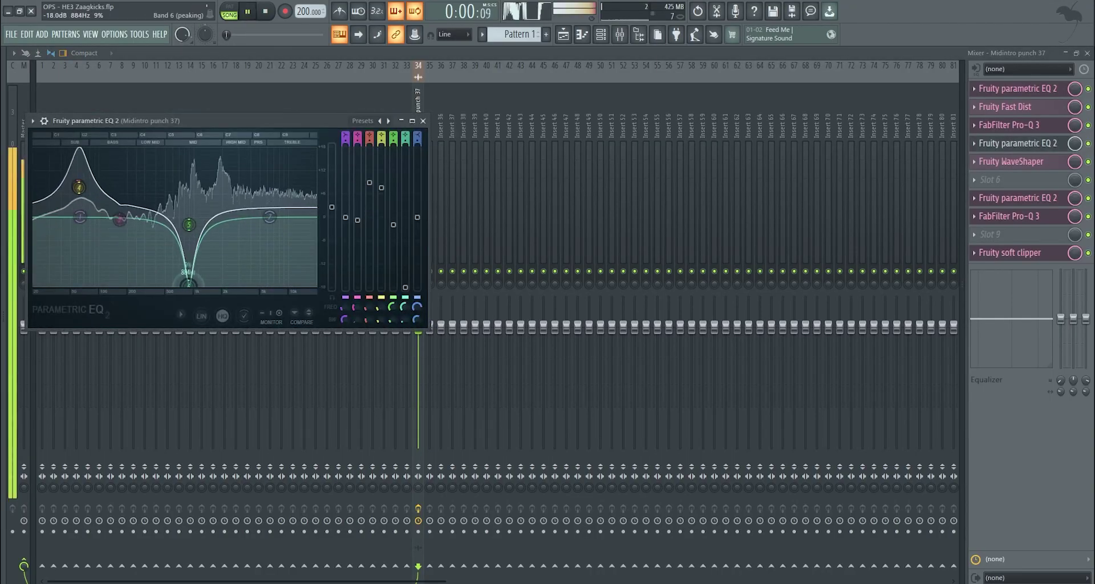